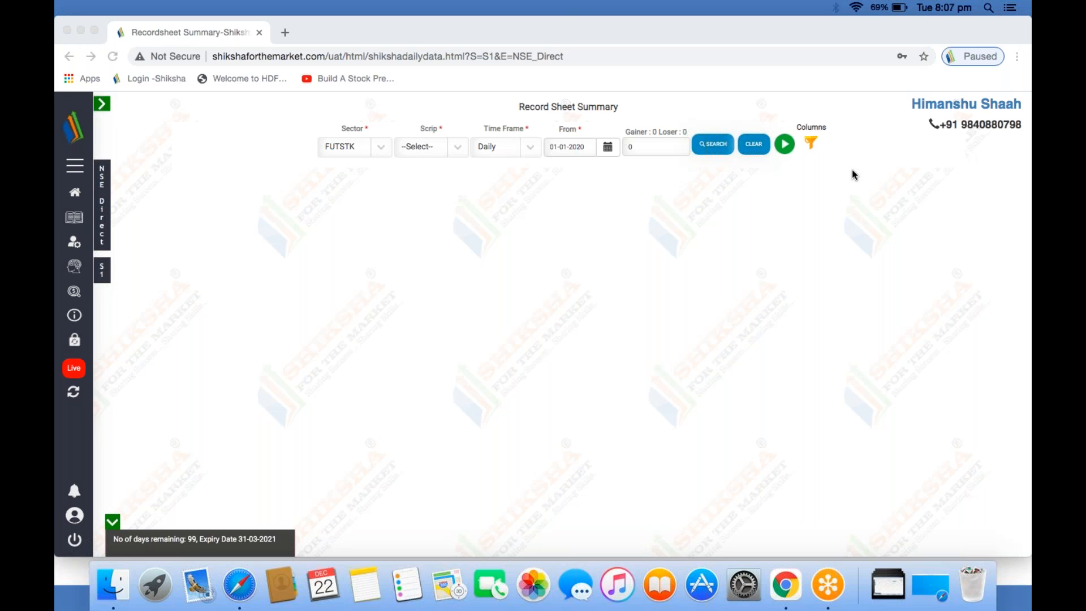
{"action": "left_click", "coordinate": [777, 275]}
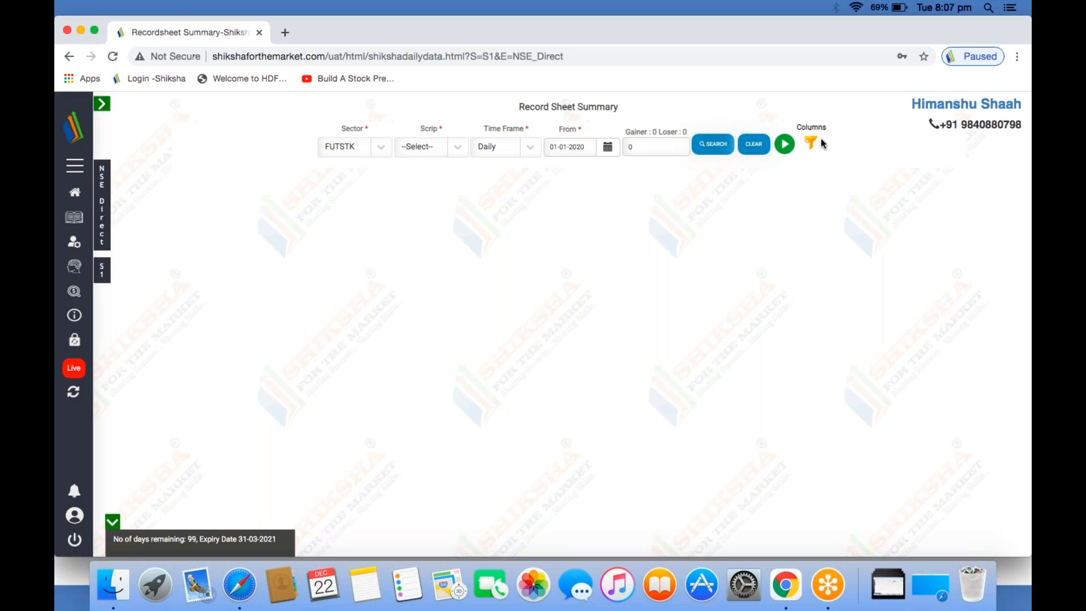
{"action": "key", "text": "XF86AudioLowerVolume"}
{"action": "key", "text": "XF86AudioLowerVolume"}
{"action": "key", "text": "XF86AudioLowerVolume"}
{"action": "key", "text": "XF86AudioLowerVolume"}
{"action": "key", "text": "XF86AudioLowerVolume"}
{"action": "key", "text": "XF86AudioLowerVolume"}
{"action": "key", "text": "XF86AudioLowerVolume"}
{"action": "key", "text": "XF86AudioLowerVolume"}
- Open the Support Resistance report in a separate browser tab and switch to it
{"action": "left_click", "coordinate": [75, 170]}
{"action": "left_click", "coordinate": [75, 168]}
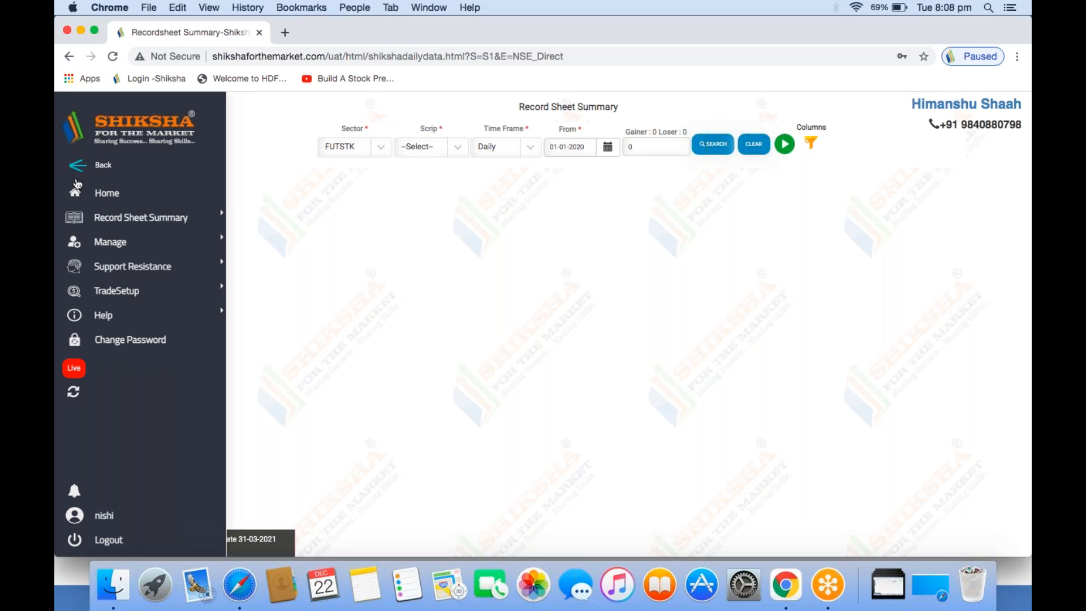
{"action": "mouse_move", "coordinate": [95, 285]}
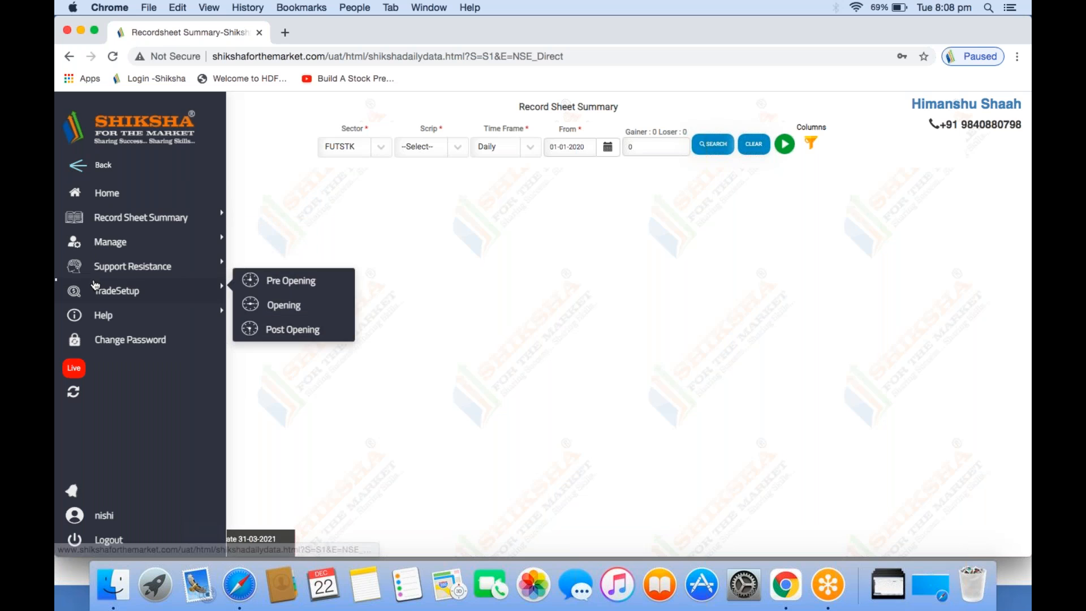
{"action": "left_click", "coordinate": [93, 269], "text": "super"}
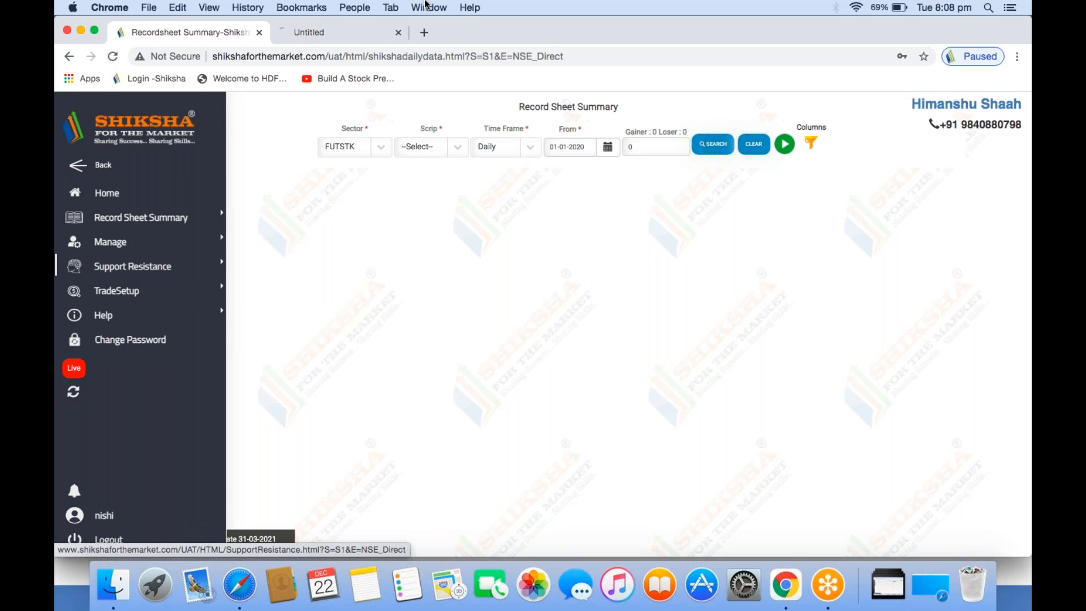
{"action": "left_click", "coordinate": [336, 32]}
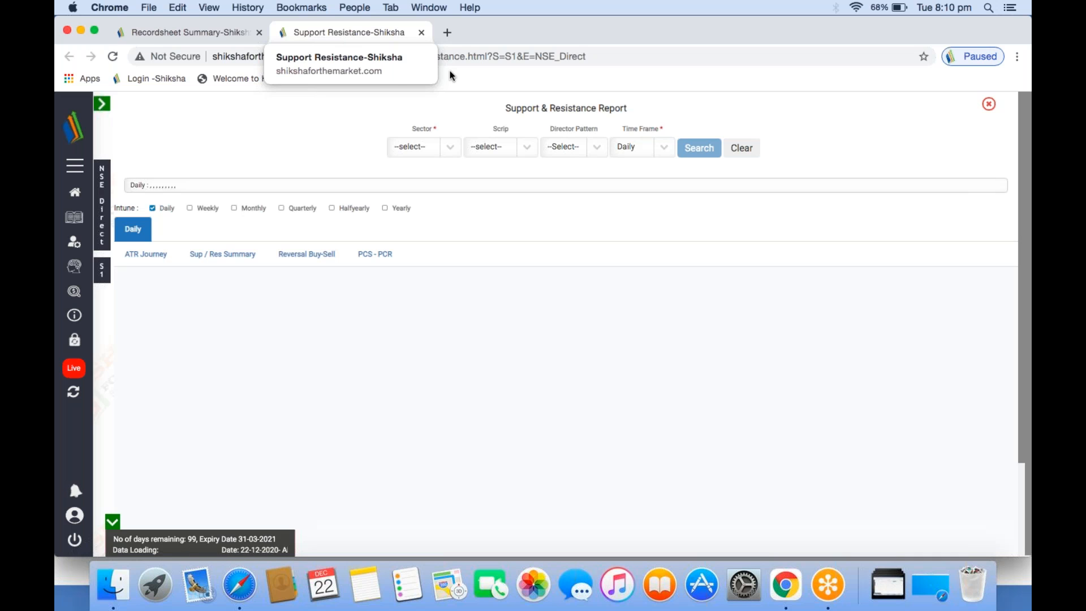
- Set the Support & Resistance report's sector to FUTSTK and its time frame to Weekly
{"action": "left_click", "coordinate": [444, 147]}
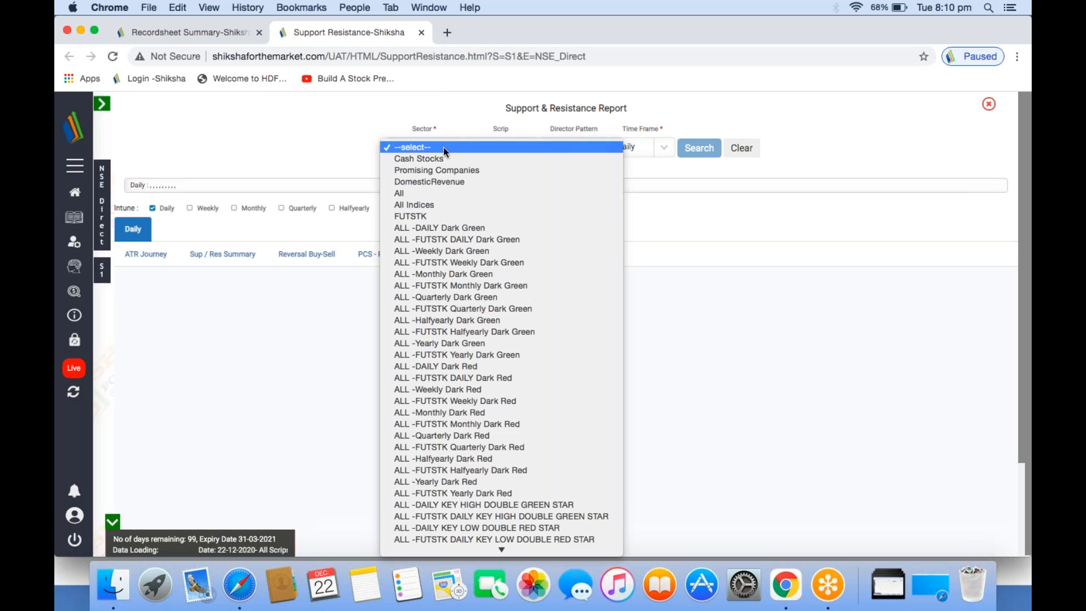
{"action": "left_click", "coordinate": [413, 215]}
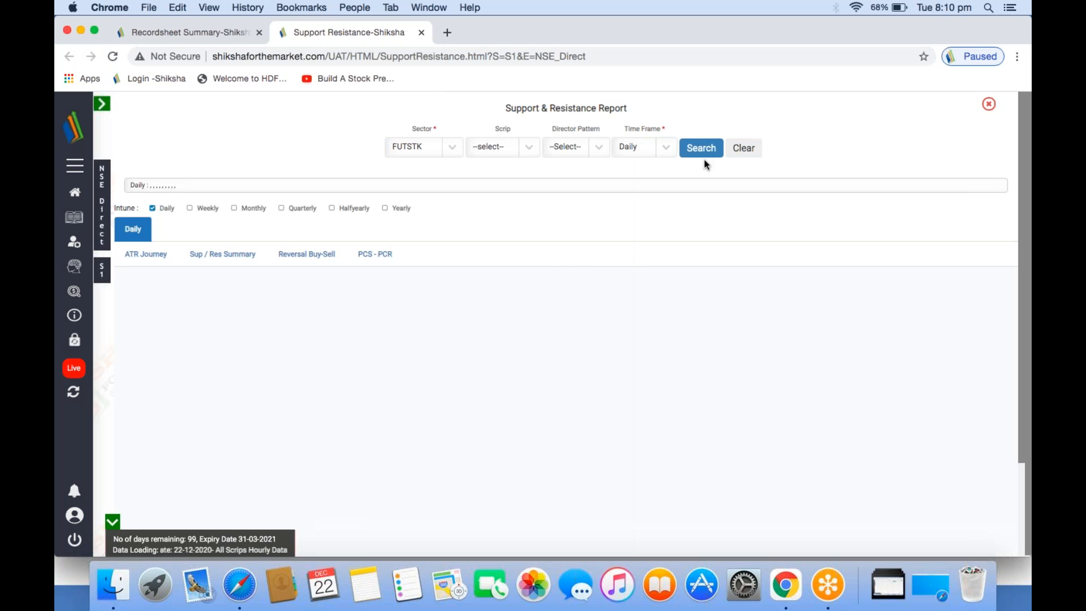
{"action": "left_click", "coordinate": [667, 150]}
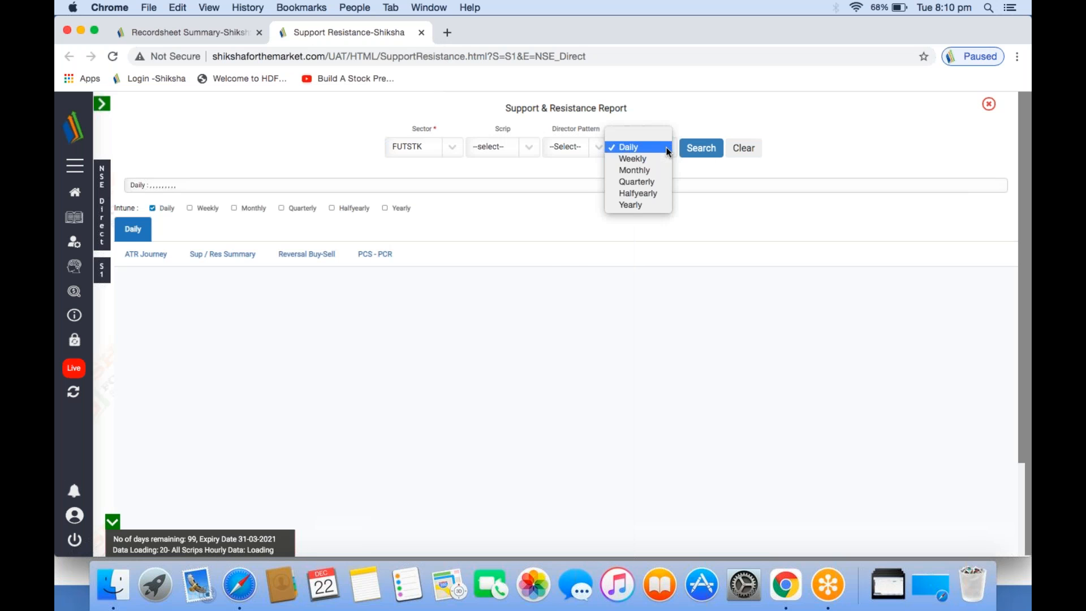
{"action": "left_click", "coordinate": [633, 159]}
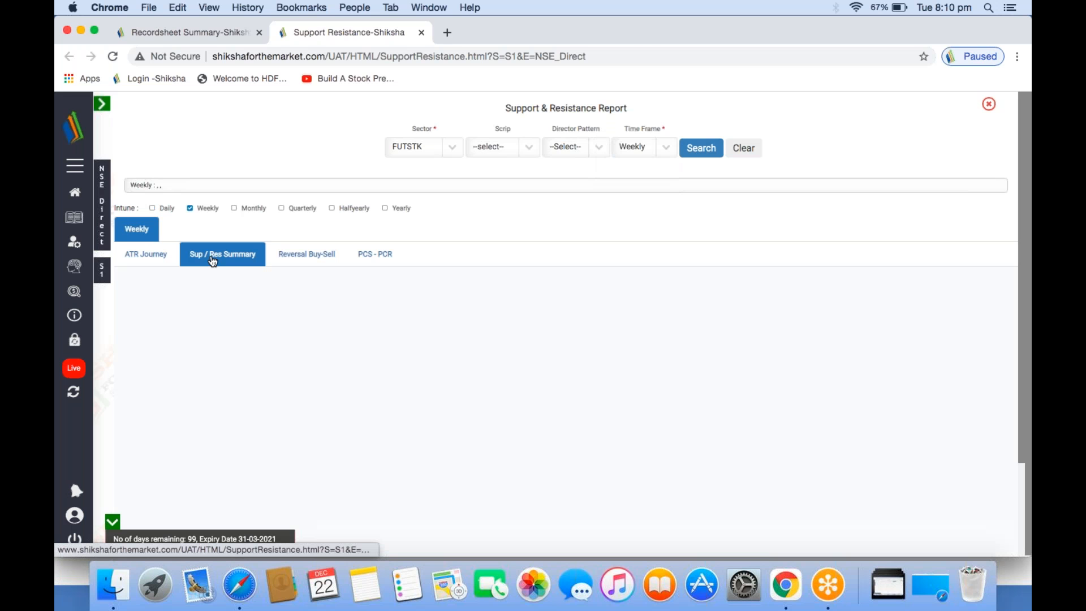
- Filter the Sup / Res Summary by the Drifting Sell condition FC 261.8% TVLS and run the search
{"action": "left_click", "coordinate": [212, 260]}
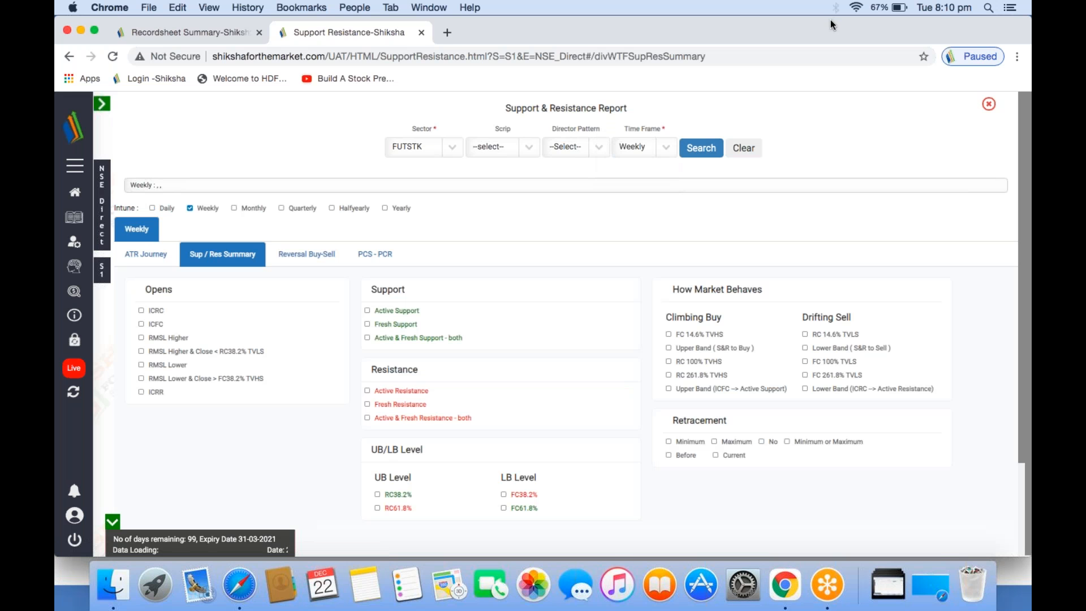
{"action": "left_click", "coordinate": [810, 375]}
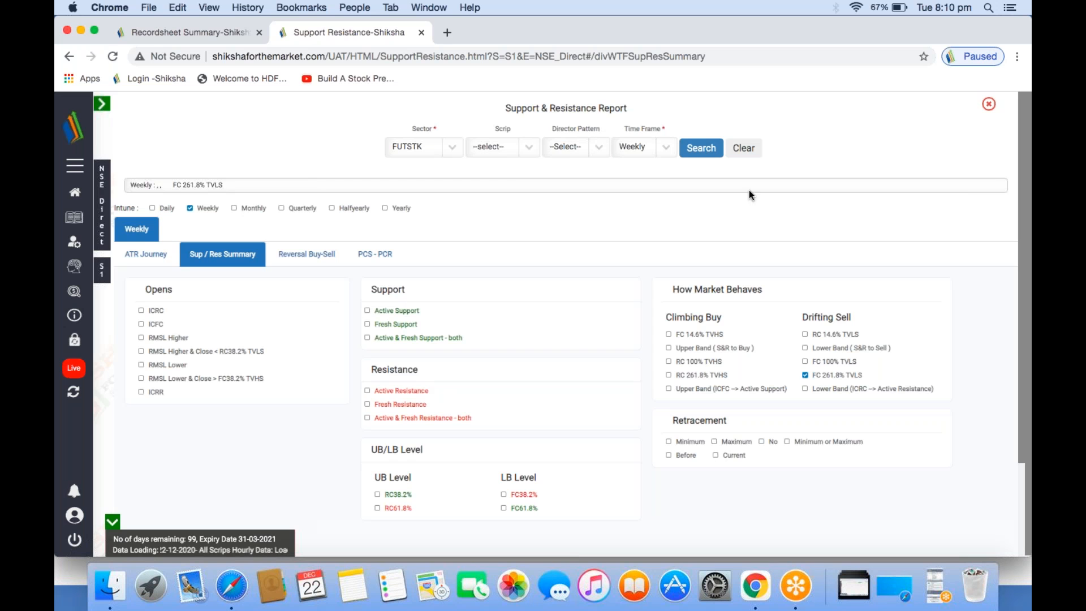
{"action": "left_click", "coordinate": [696, 145]}
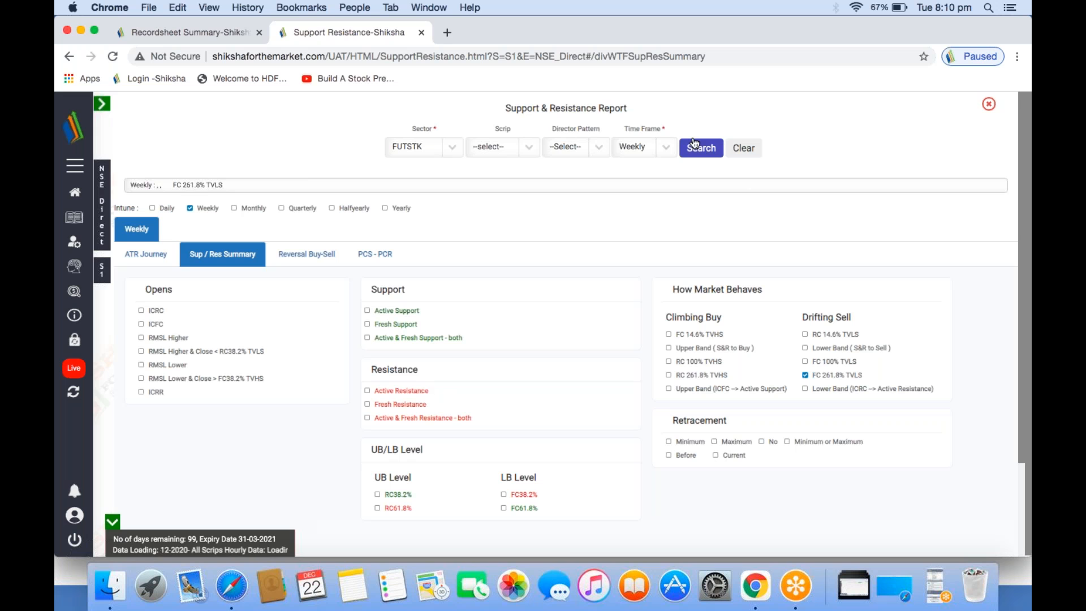
{"action": "left_click", "coordinate": [698, 150]}
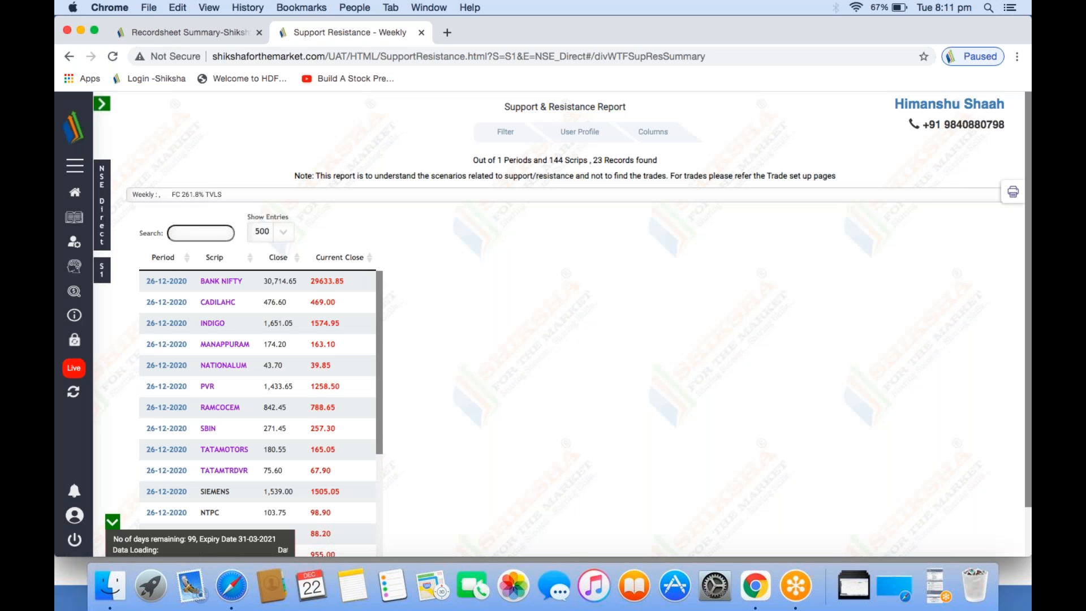
- Sort the weekly report by scrip in ascending order and collapse the expiry and data-loading notice to review the list
{"action": "left_click", "coordinate": [250, 259]}
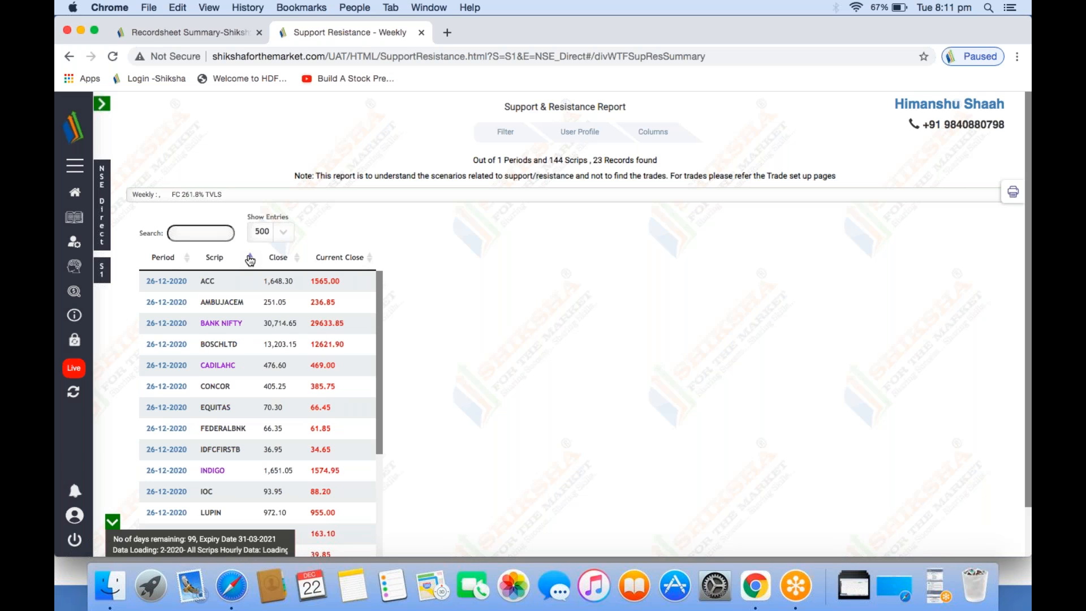
{"action": "left_click", "coordinate": [112, 523]}
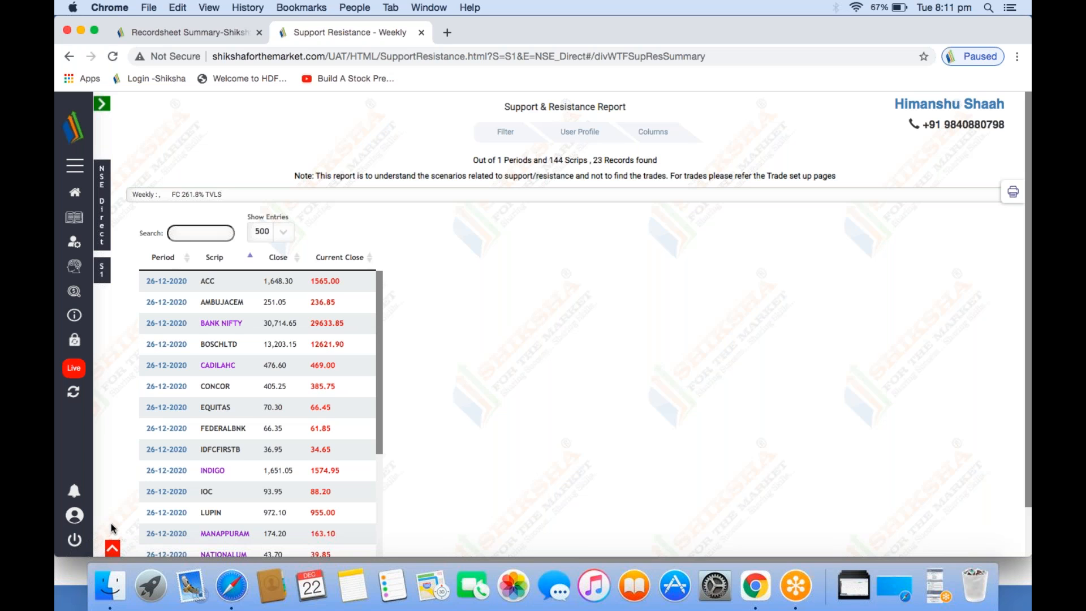
{"action": "scroll", "coordinate": [232, 449], "scroll_direction": "down", "scroll_amount": 1}
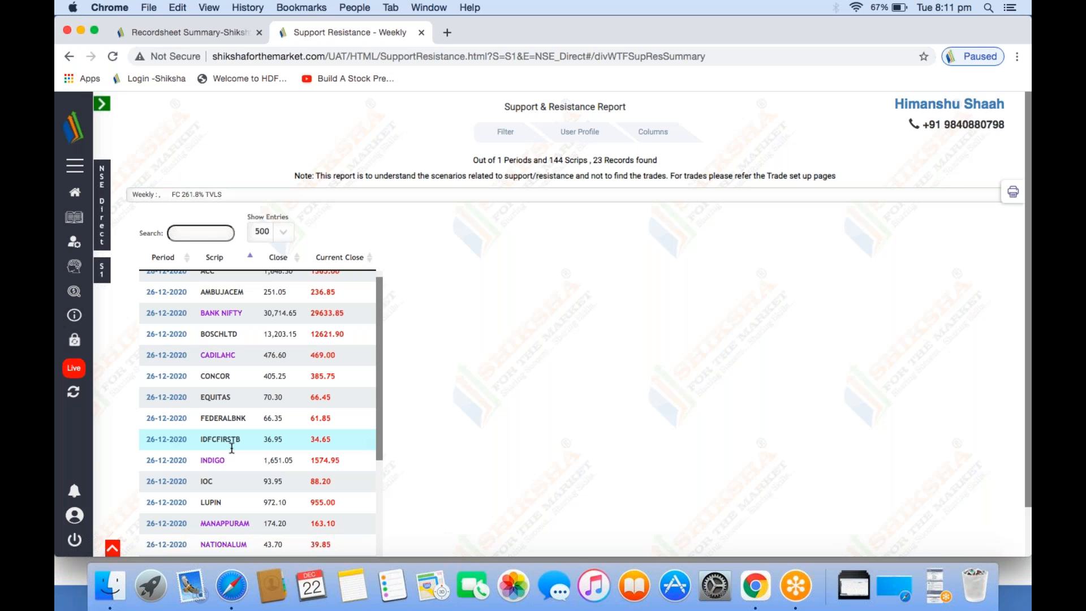
{"action": "scroll", "coordinate": [232, 448], "scroll_direction": "down", "scroll_amount": 5}
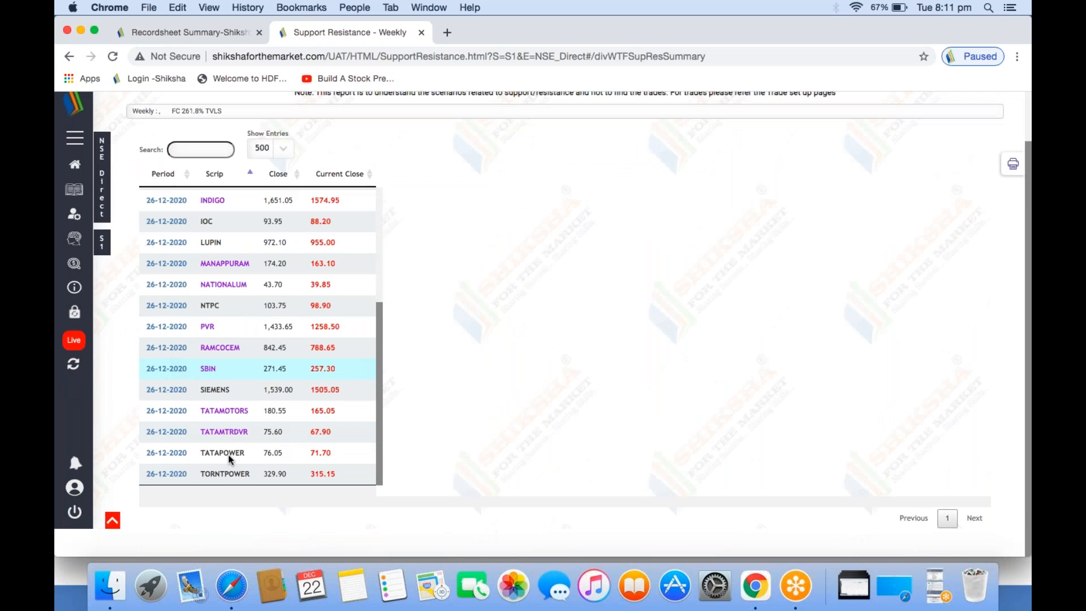
{"action": "scroll", "coordinate": [255, 365], "scroll_direction": "up", "scroll_amount": 2}
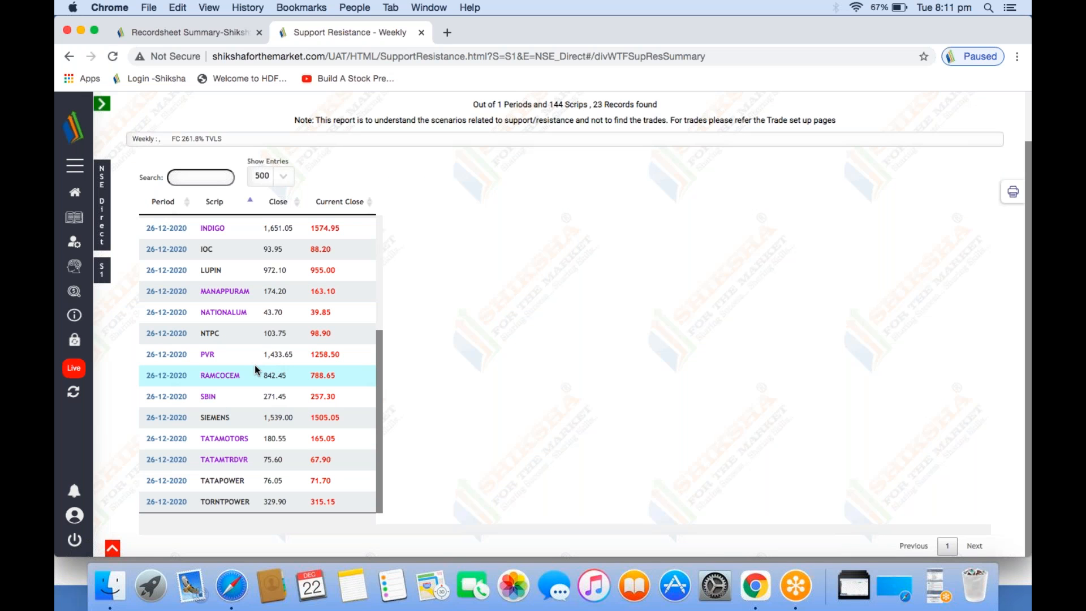
{"action": "scroll", "coordinate": [254, 369], "scroll_direction": "up", "scroll_amount": 5}
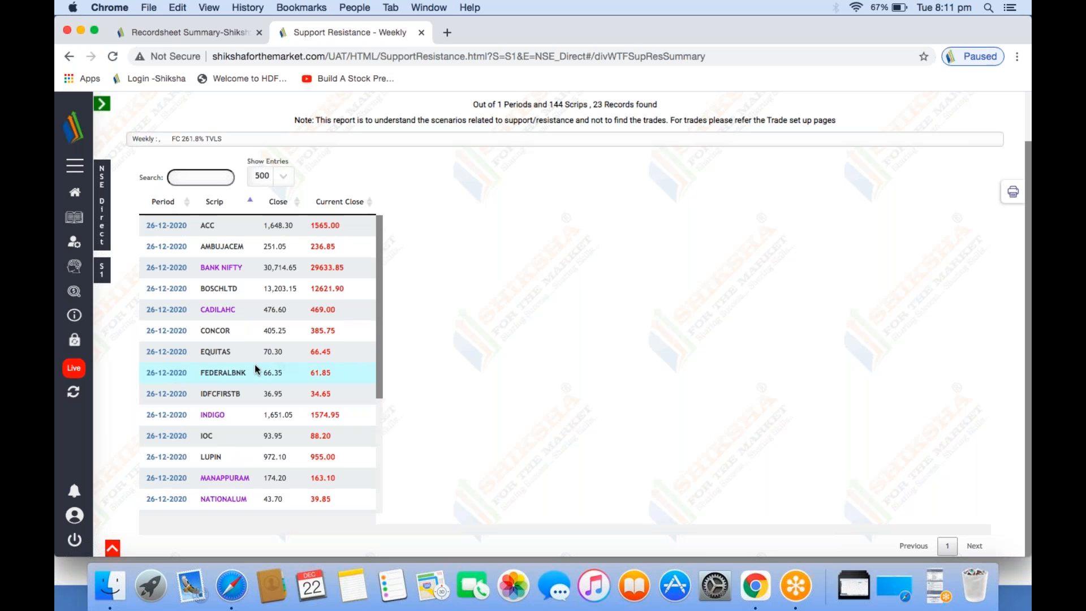
- Examine ACC's weekly levels, time sheet and Support / Resistance occurrences, and close its details
{"action": "left_click", "coordinate": [161, 228]}
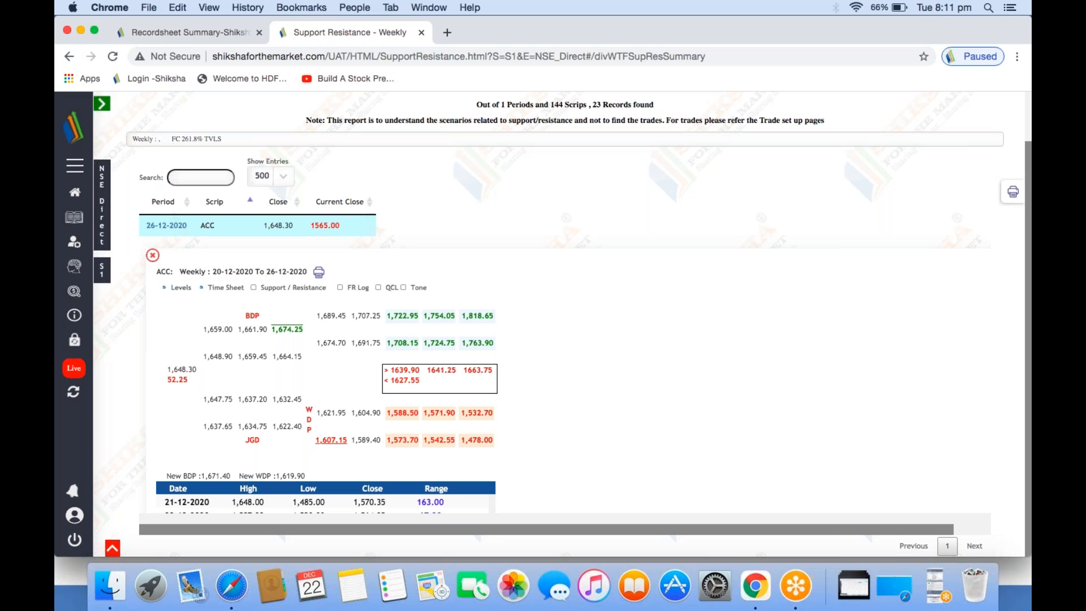
{"action": "scroll", "coordinate": [484, 372], "scroll_direction": "down", "scroll_amount": 3}
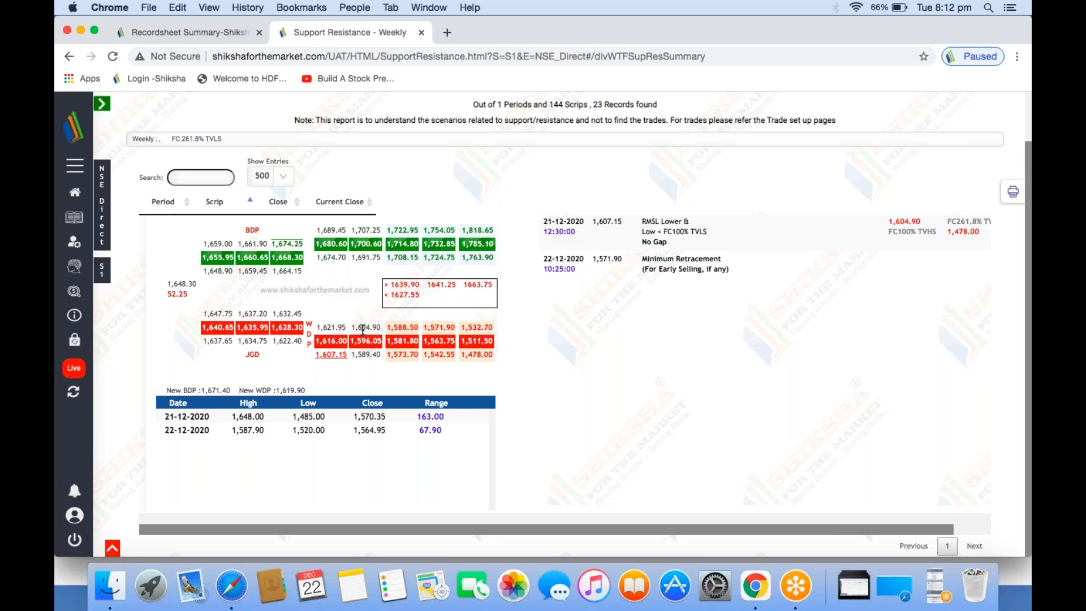
{"action": "scroll", "coordinate": [363, 328], "scroll_direction": "up", "scroll_amount": 3}
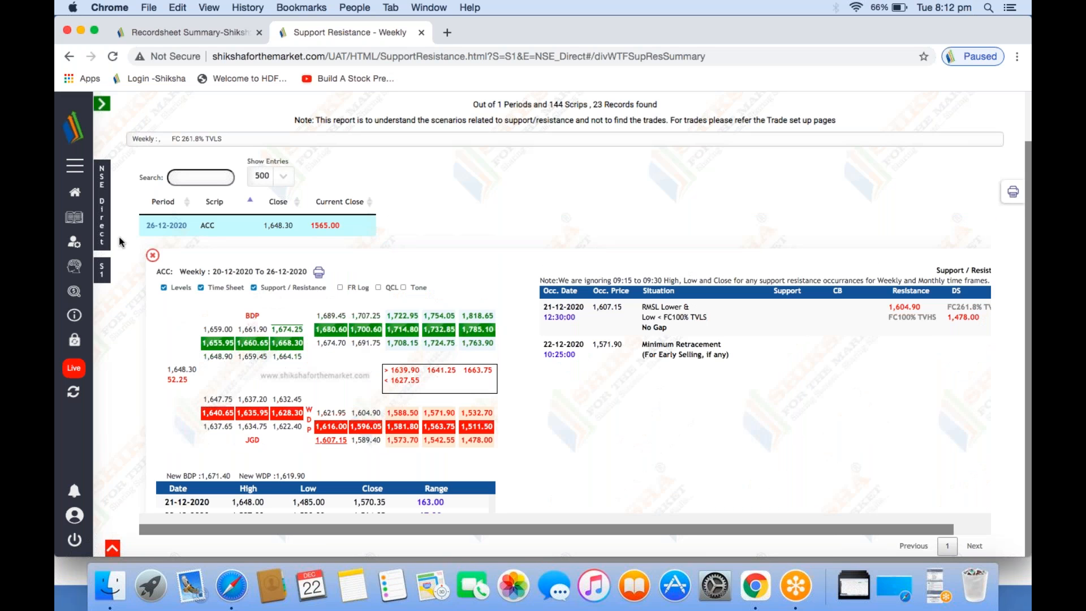
{"action": "left_click", "coordinate": [152, 256]}
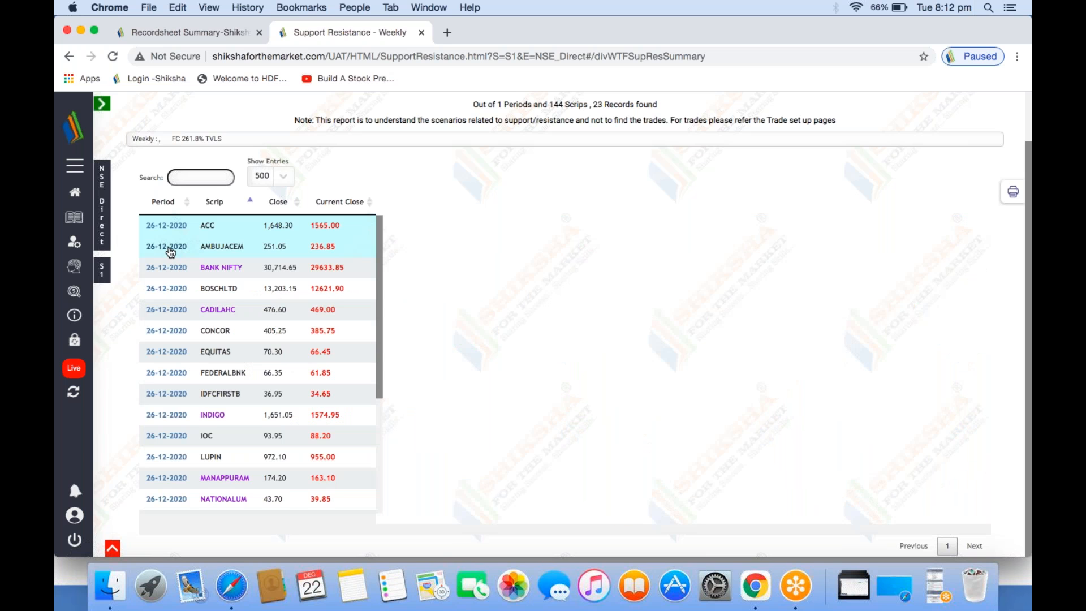
- Open AMBUJACEM's weekly details and show its Support / Resistance data alongside the levels for review
{"action": "left_click", "coordinate": [170, 250]}
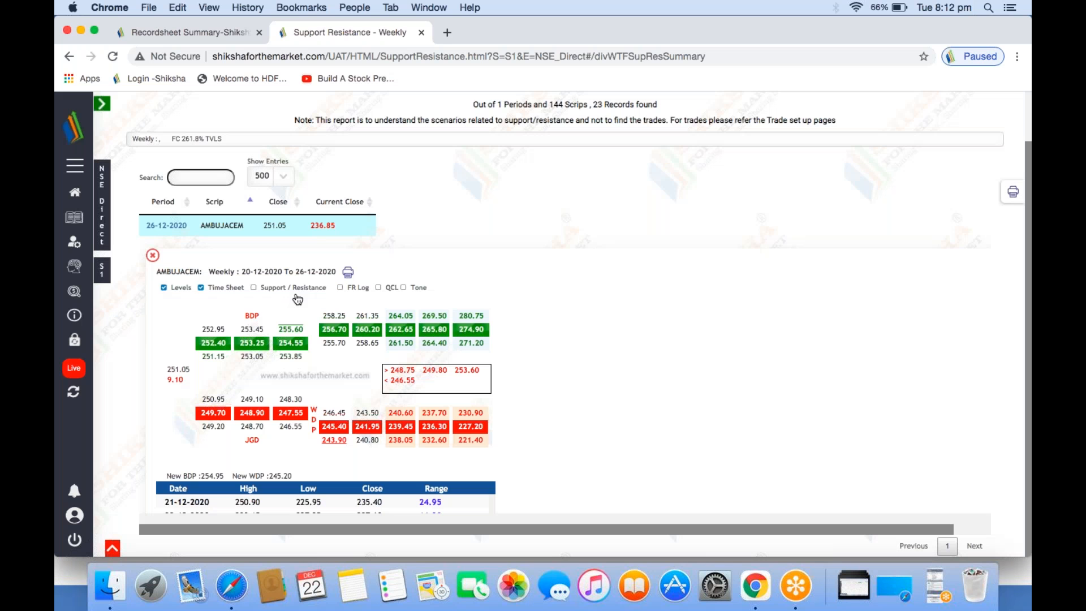
{"action": "left_click", "coordinate": [296, 290]}
{"action": "scroll", "coordinate": [386, 369], "scroll_direction": "down", "scroll_amount": 3}
{"action": "scroll", "coordinate": [386, 368], "scroll_direction": "up", "scroll_amount": 1}
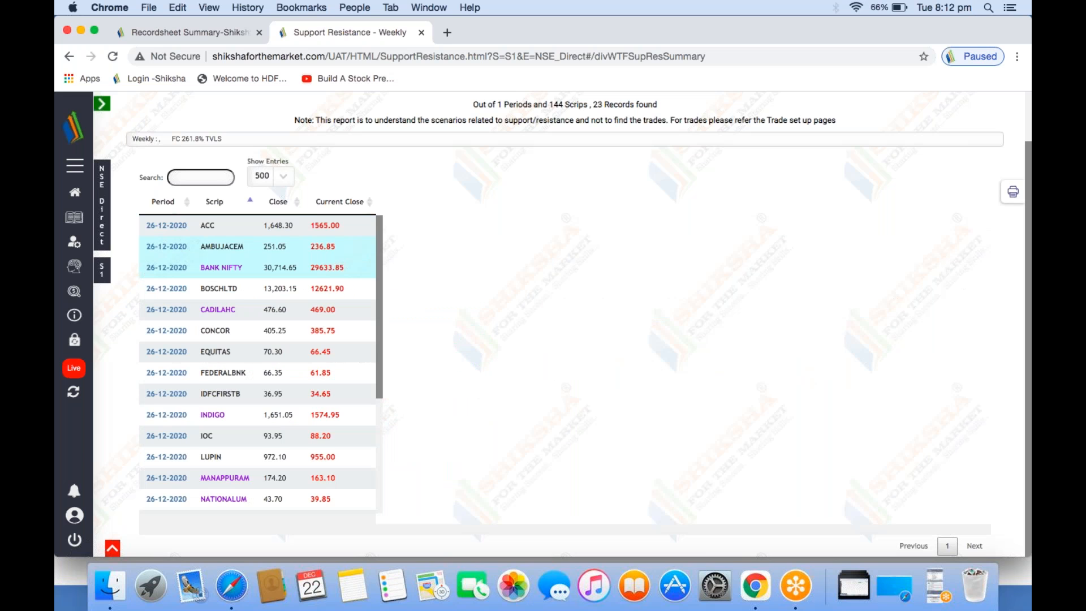
- Examine BANK NIFTY's weekly levels, daily time sheet and Support / Resistance occurrences, and close its details
{"action": "left_click", "coordinate": [167, 268]}
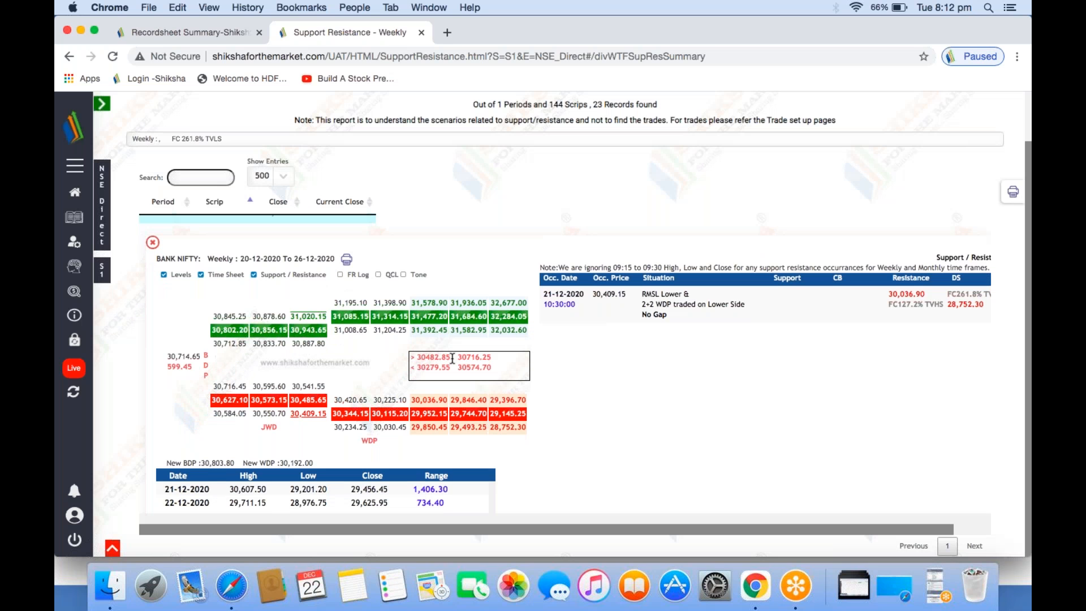
{"action": "scroll", "coordinate": [452, 358], "scroll_direction": "down", "scroll_amount": 2}
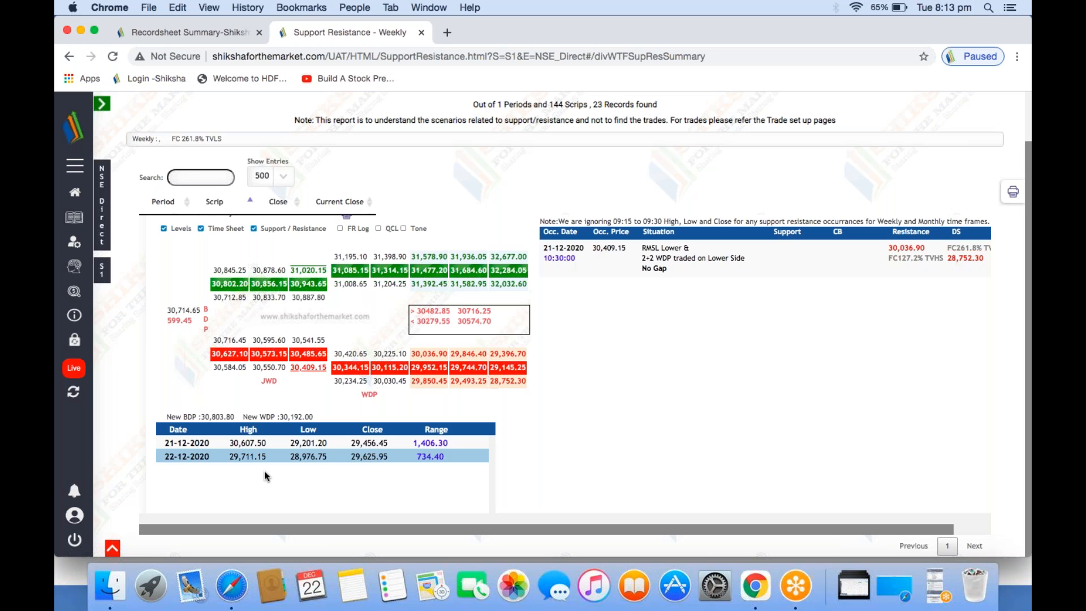
{"action": "scroll", "coordinate": [284, 320], "scroll_direction": "up", "scroll_amount": 1}
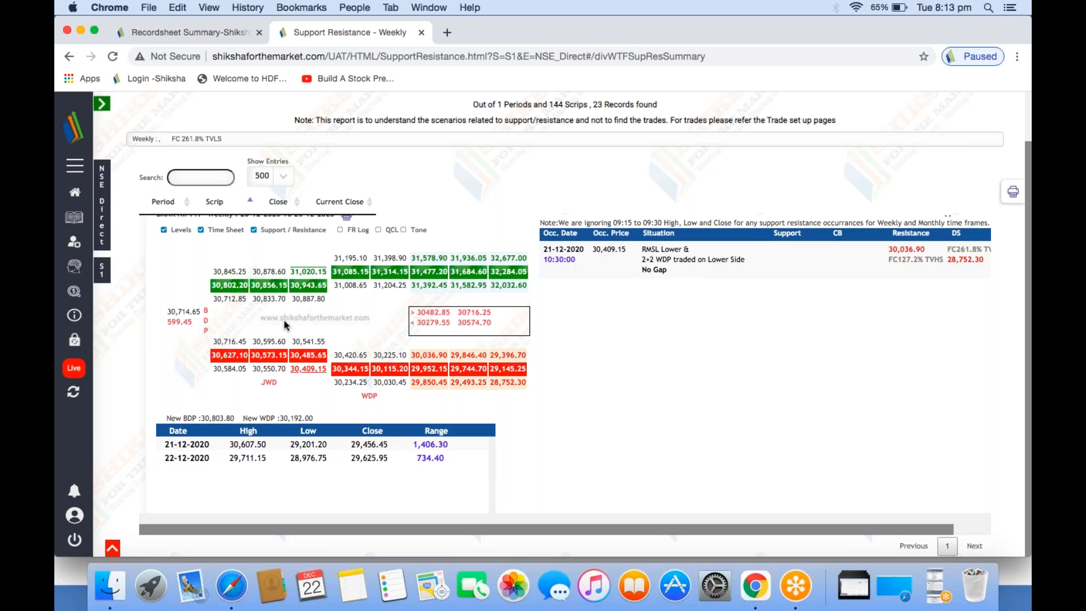
{"action": "scroll", "coordinate": [284, 320], "scroll_direction": "up", "scroll_amount": 3}
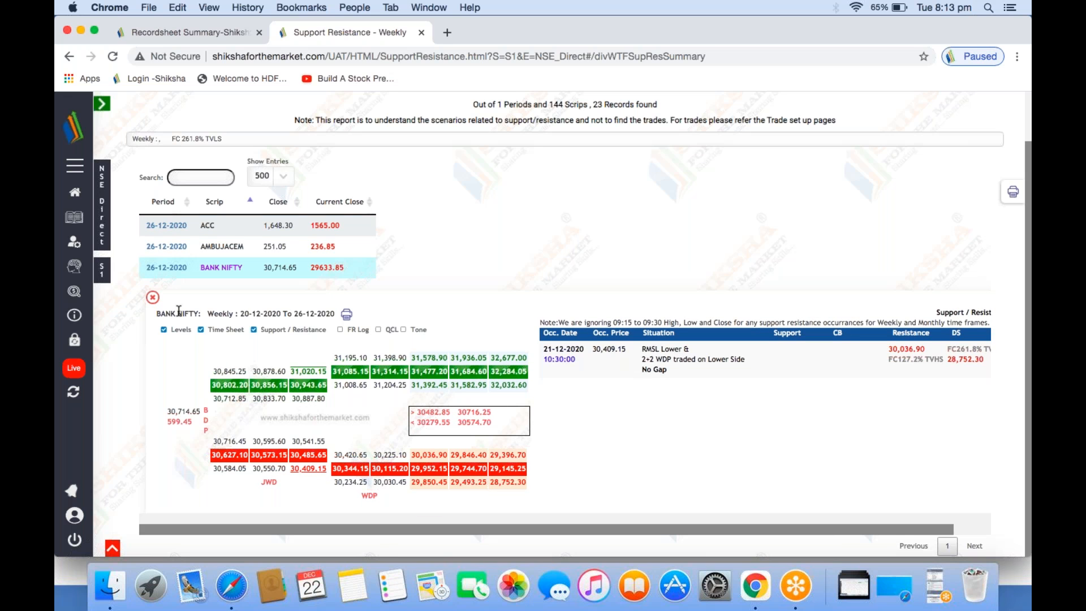
{"action": "left_click", "coordinate": [153, 298]}
- In the Record Sheet Summary tab, choose the scrip AMARAJABAT and set the From date to 01-01-2018
{"action": "key", "text": "ctrl+shift+Tab"}
{"action": "left_click", "coordinate": [460, 147]}
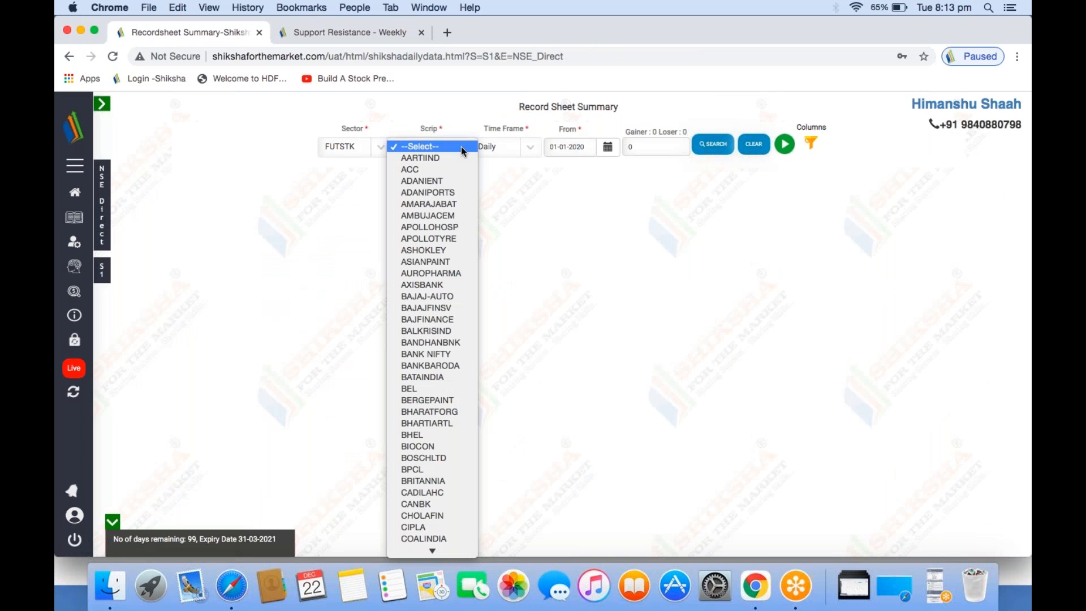
{"action": "left_click", "coordinate": [447, 204]}
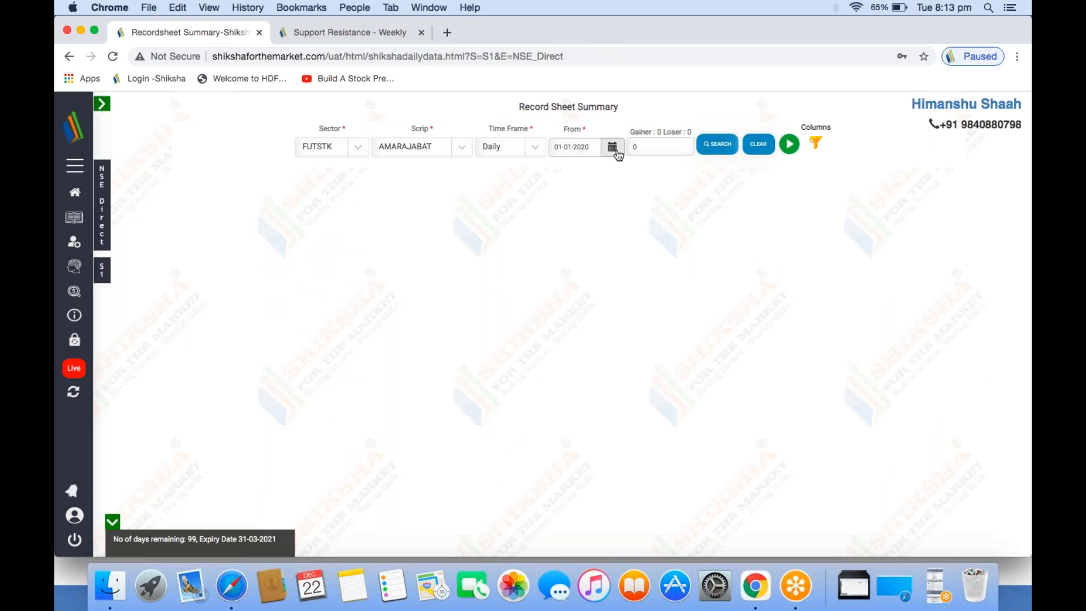
{"action": "left_click", "coordinate": [614, 148]}
{"action": "left_click", "coordinate": [575, 181]}
{"action": "left_click", "coordinate": [609, 197]}
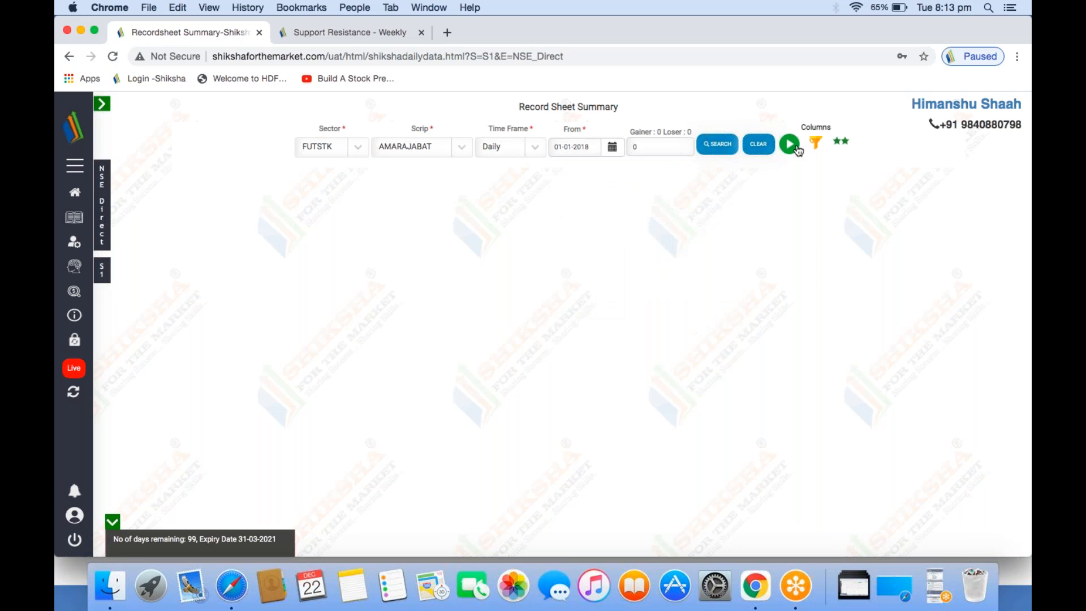
- Save the record sheet's column preferences with the Alert column toggled, and collapse the expiry notice
{"action": "left_click", "coordinate": [798, 149]}
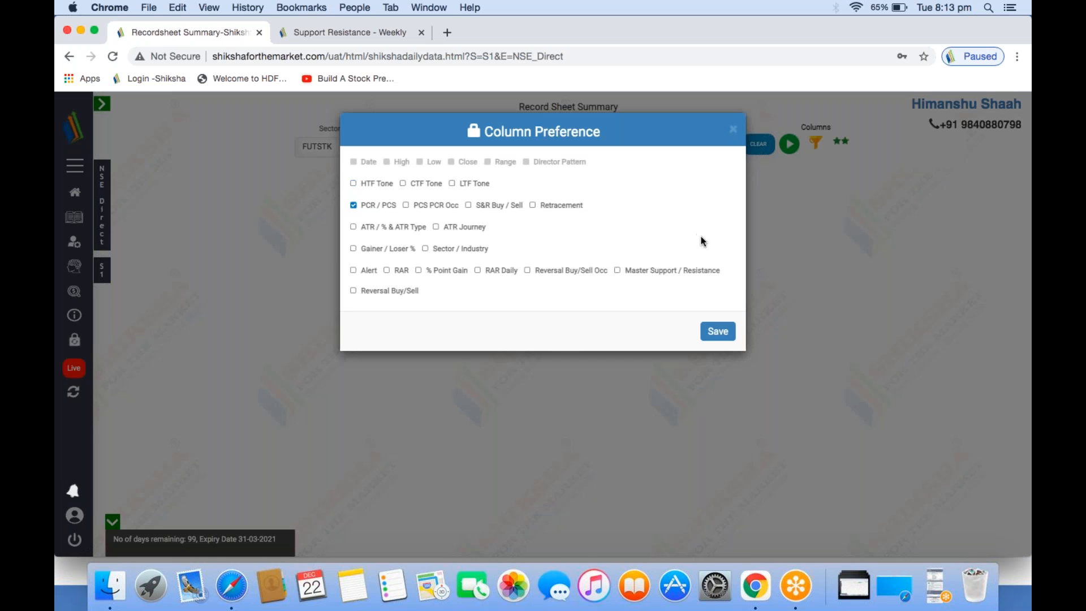
{"action": "left_click", "coordinate": [353, 270]}
{"action": "left_click", "coordinate": [719, 335]}
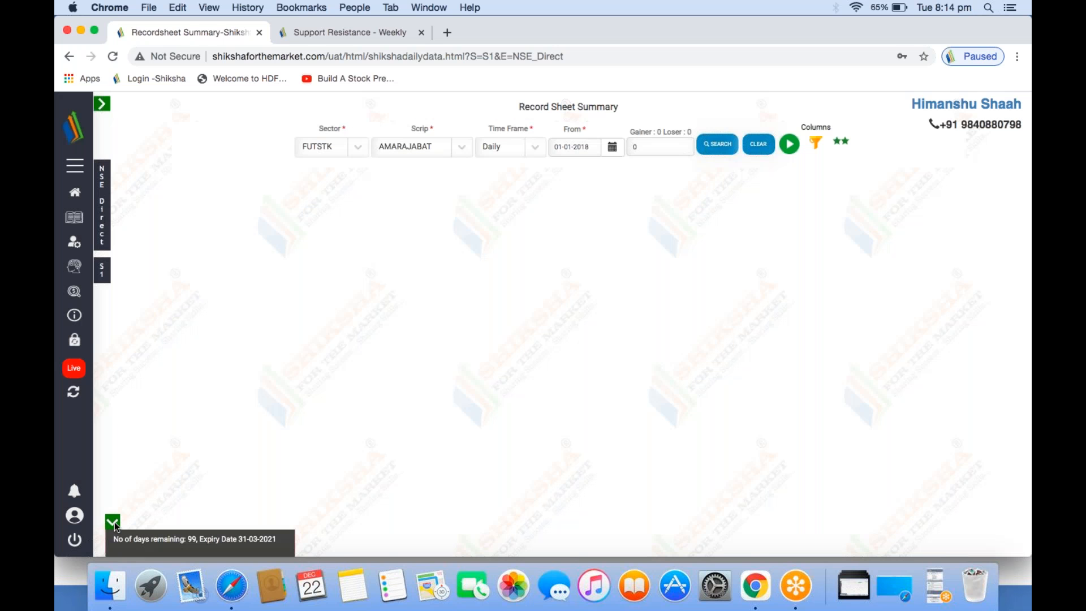
{"action": "left_click", "coordinate": [114, 526]}
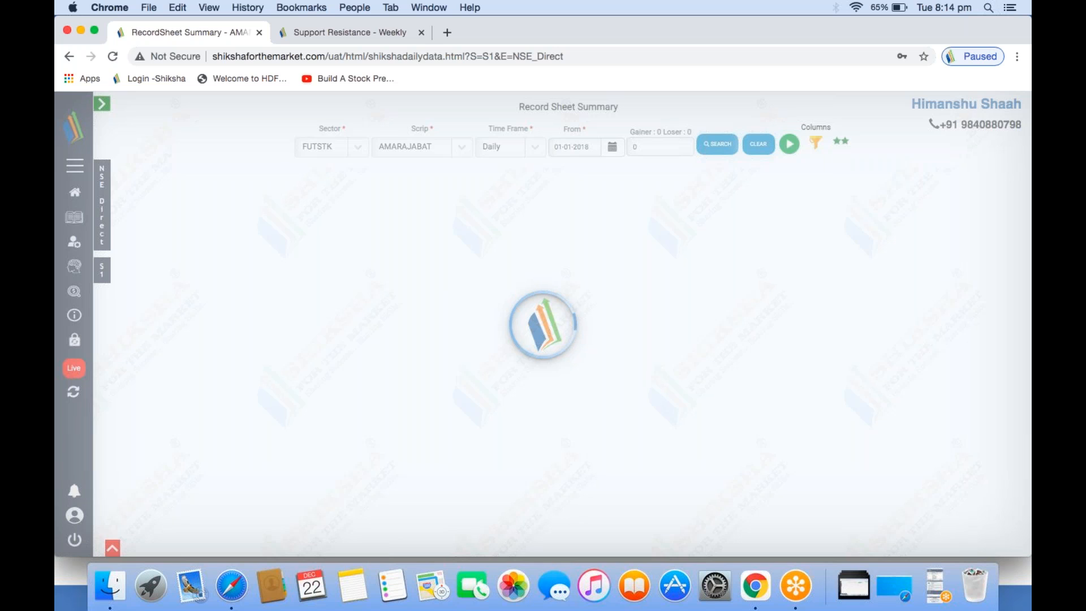
- Go back through AMARAJABAT's daily record sheet to its earliest entries from 01-01-2018
{"action": "left_click", "coordinate": [939, 588]}
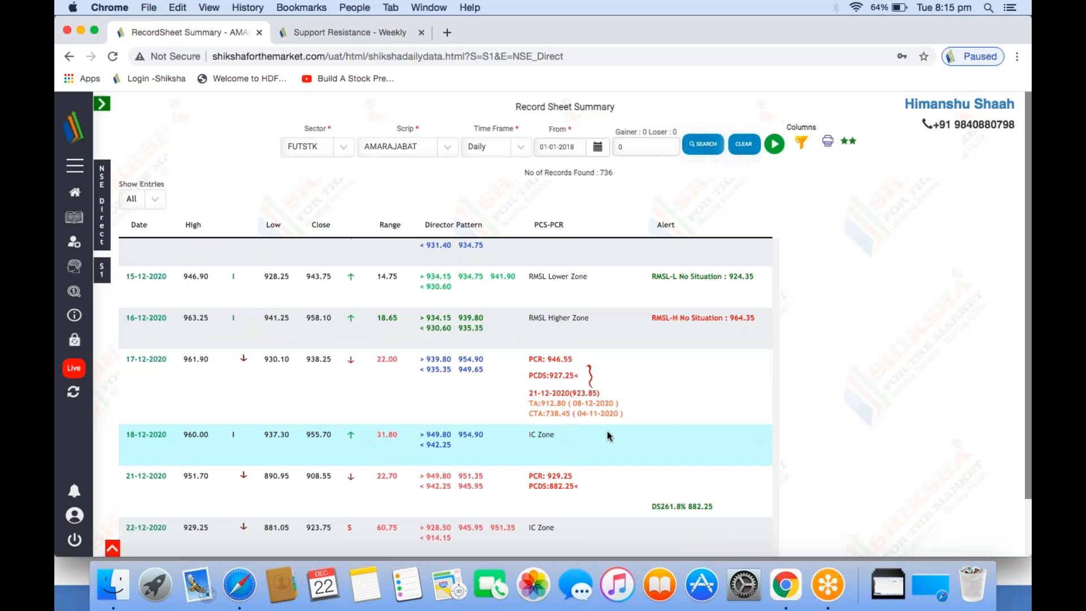
{"action": "scroll", "coordinate": [607, 431], "scroll_direction": "down", "scroll_amount": 2}
{"action": "scroll", "coordinate": [624, 366], "scroll_direction": "up", "scroll_amount": 20}
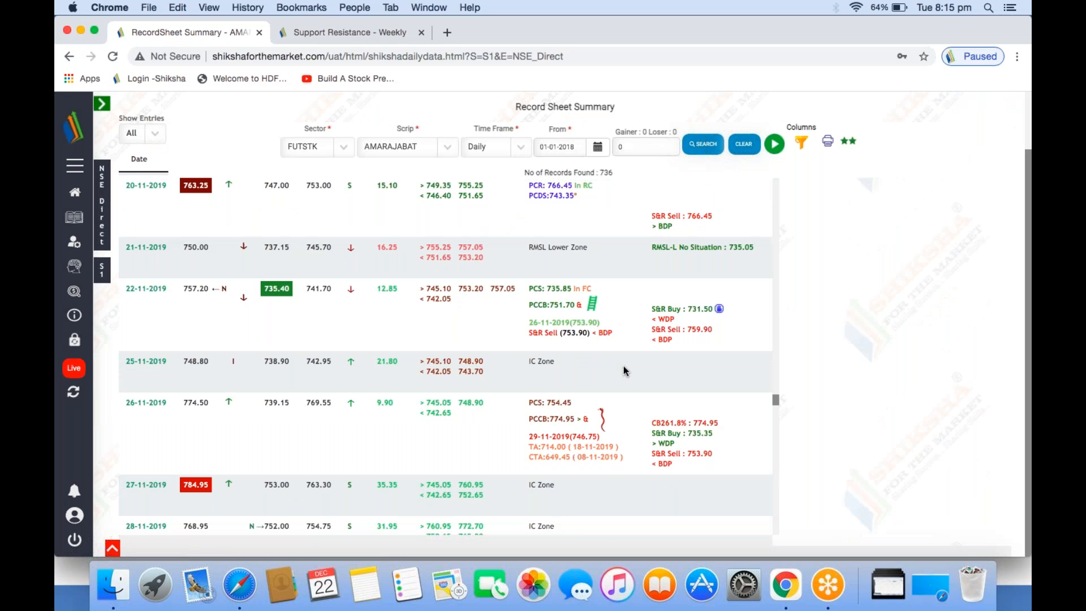
{"action": "scroll", "coordinate": [623, 367], "scroll_direction": "up", "scroll_amount": 20}
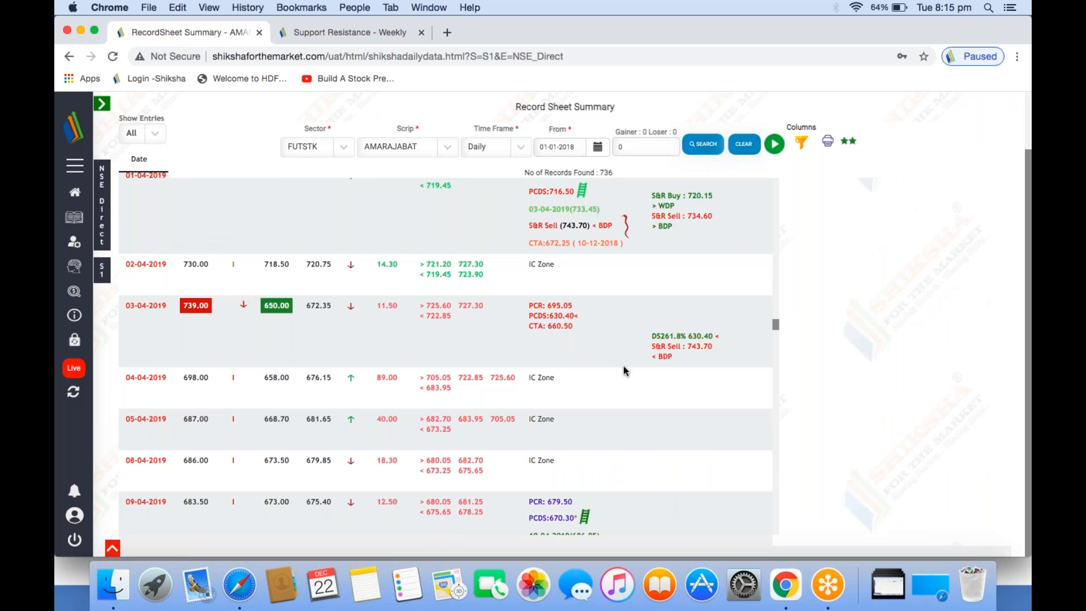
{"action": "scroll", "coordinate": [623, 368], "scroll_direction": "up", "scroll_amount": 20}
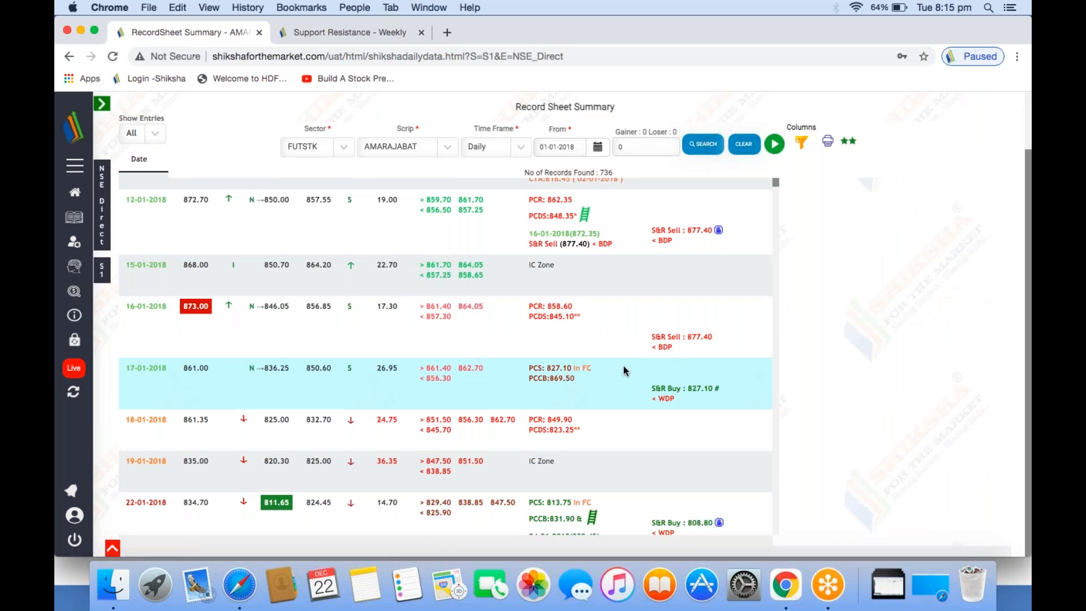
{"action": "scroll", "coordinate": [623, 366], "scroll_direction": "up", "scroll_amount": 10}
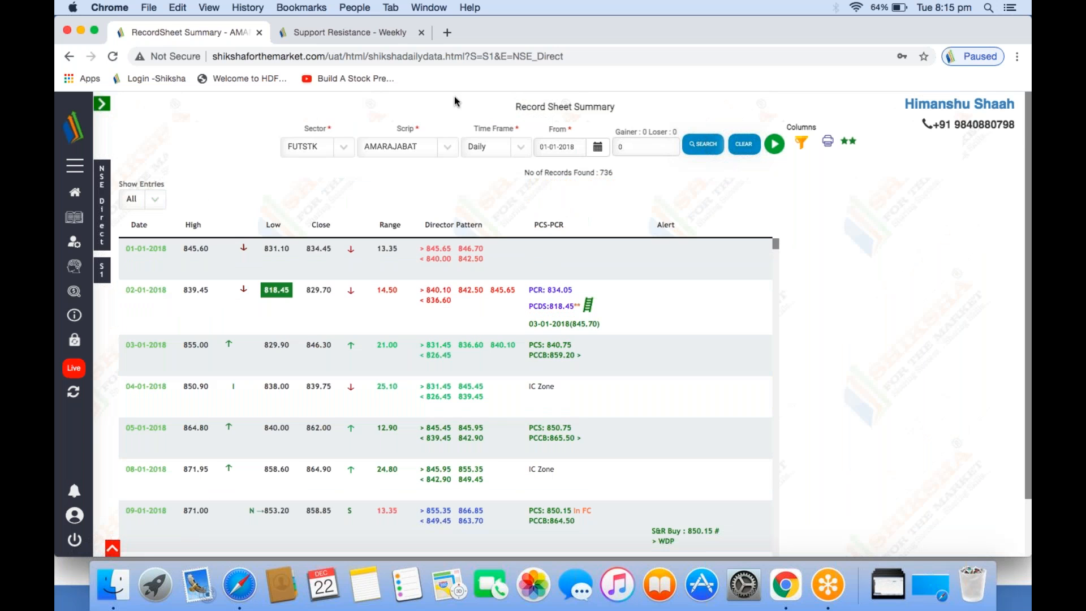
- Examine the PCS-PCR and Alert columns of the January 2018 records for a 261.8% alert
{"action": "scroll", "coordinate": [523, 423], "scroll_direction": "down", "scroll_amount": 1}
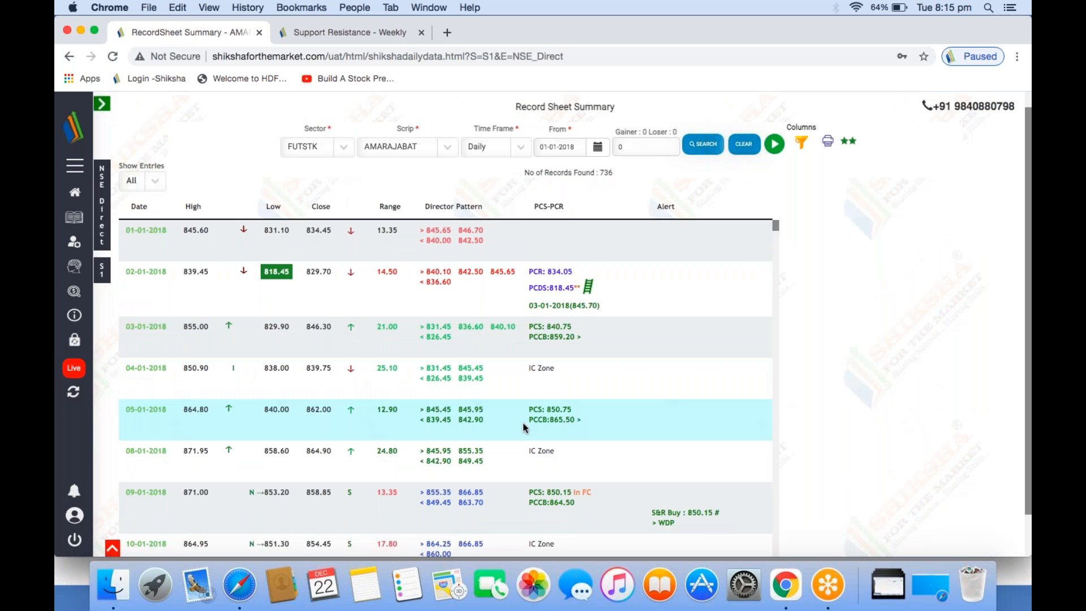
{"action": "scroll", "coordinate": [596, 448], "scroll_direction": "down", "scroll_amount": 5}
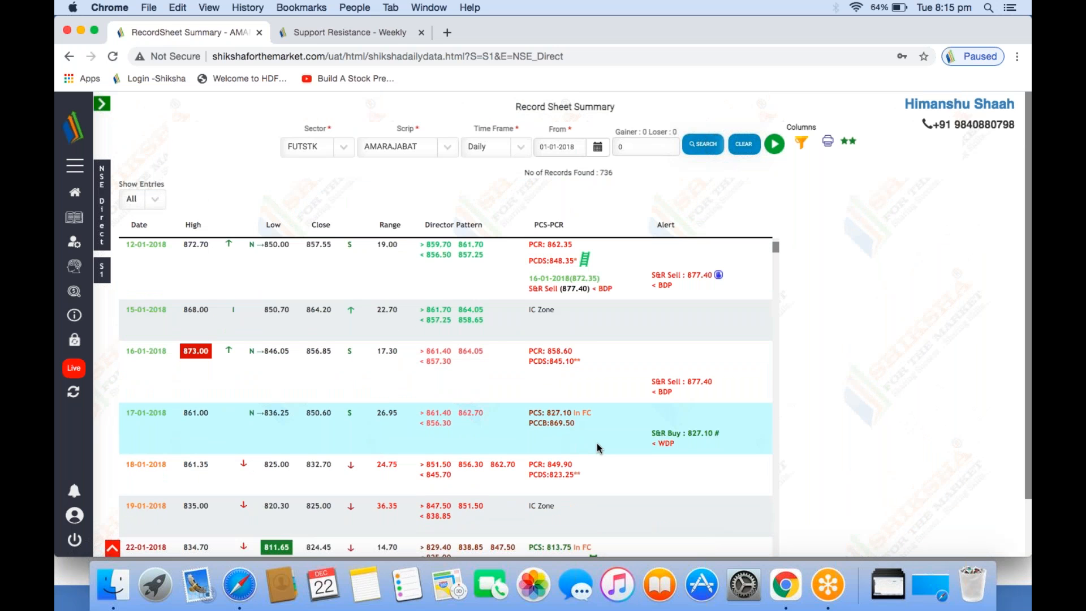
{"action": "scroll", "coordinate": [597, 443], "scroll_direction": "down", "scroll_amount": 4}
{"action": "scroll", "coordinate": [613, 427], "scroll_direction": "down", "scroll_amount": 2}
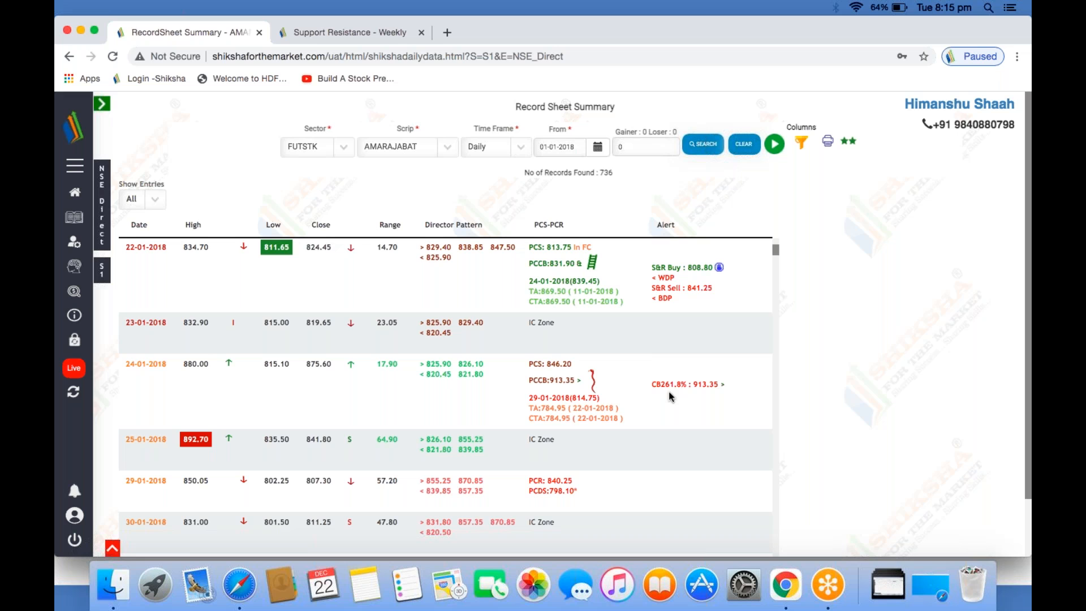
{"action": "scroll", "coordinate": [669, 392], "scroll_direction": "down", "scroll_amount": 1}
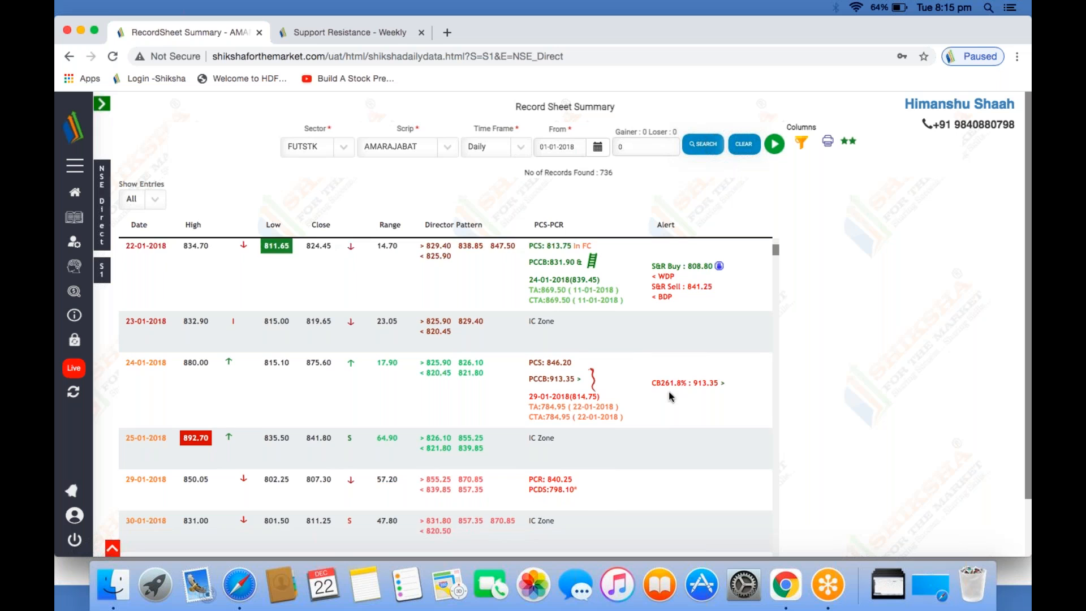
{"action": "scroll", "coordinate": [669, 392], "scroll_direction": "down", "scroll_amount": 1}
{"action": "scroll", "coordinate": [669, 392], "scroll_direction": "down", "scroll_amount": 1}
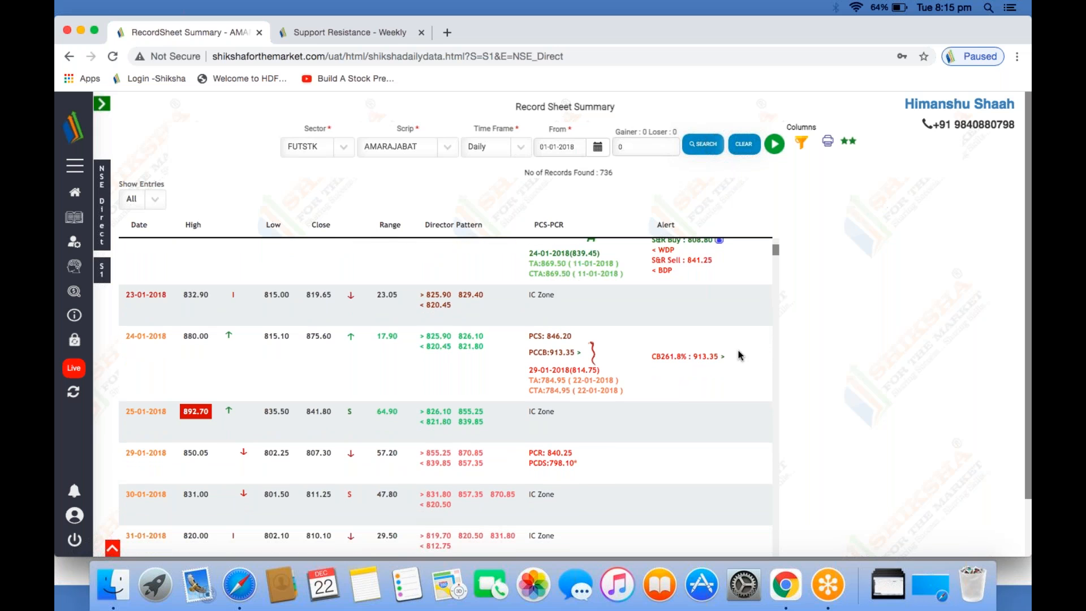
{"action": "scroll", "coordinate": [710, 391], "scroll_direction": "down", "scroll_amount": 1}
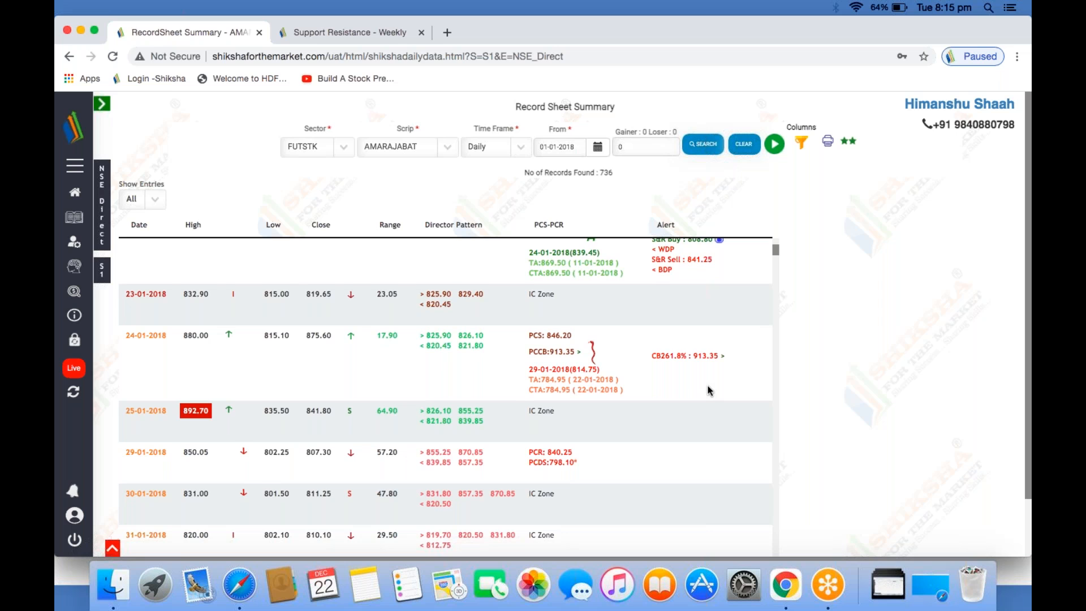
{"action": "scroll", "coordinate": [710, 391], "scroll_direction": "down", "scroll_amount": 1}
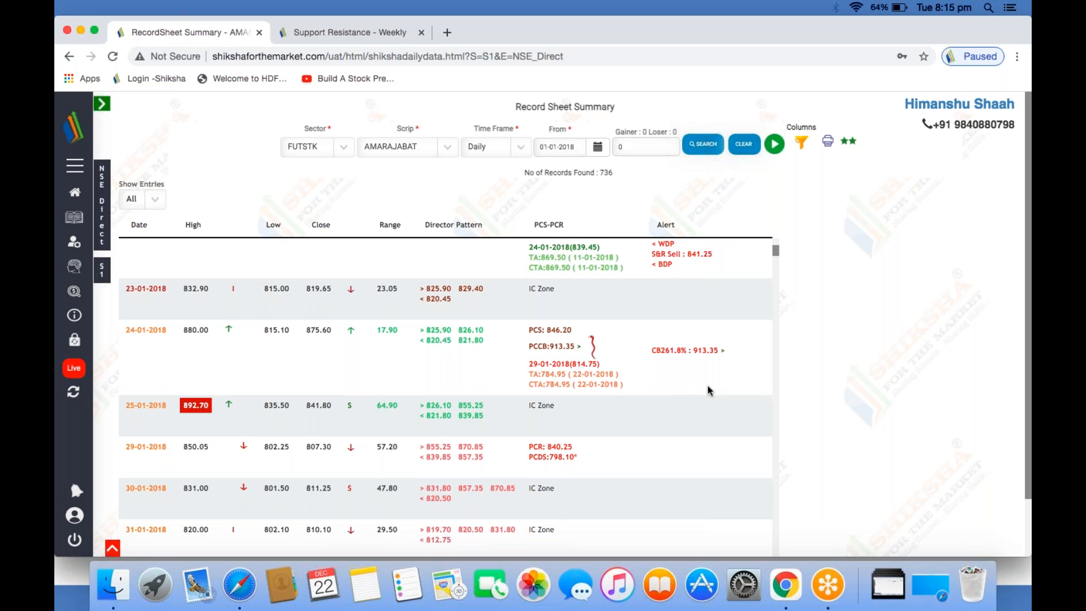
{"action": "scroll", "coordinate": [310, 359], "scroll_direction": "down", "scroll_amount": 1}
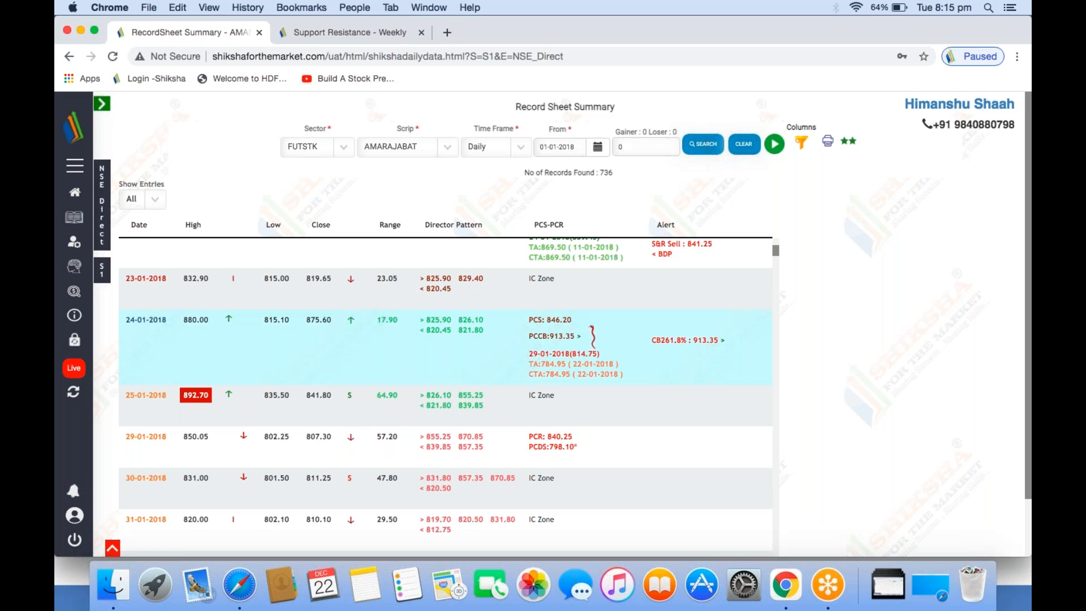
- Open the details of the 24-01-2018 record, examine its levels and time sheet, and close them
{"action": "left_click", "coordinate": [146, 320]}
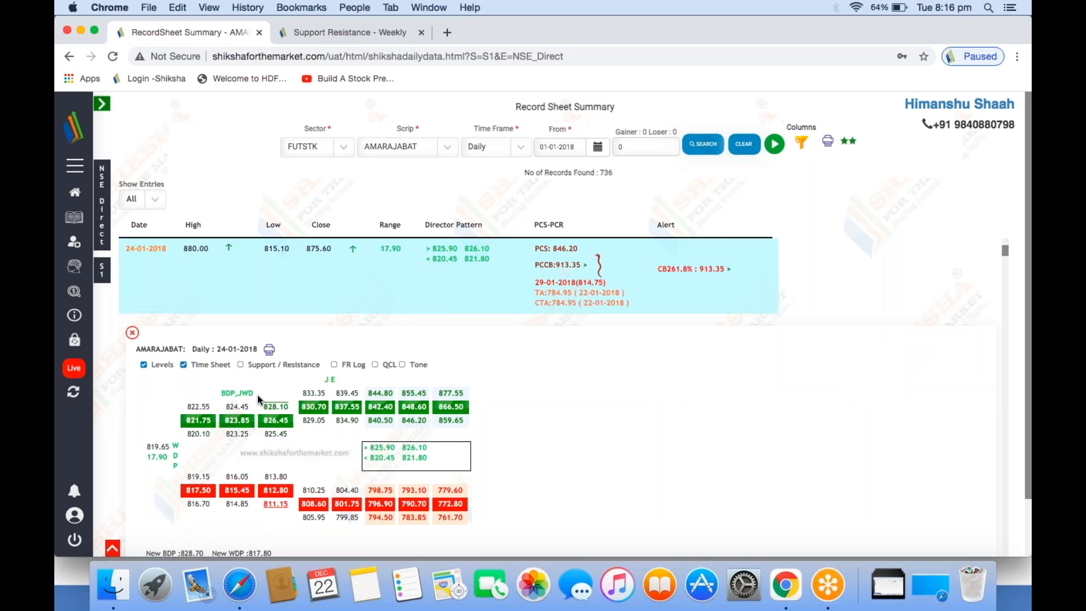
{"action": "scroll", "coordinate": [257, 395], "scroll_direction": "down", "scroll_amount": 1}
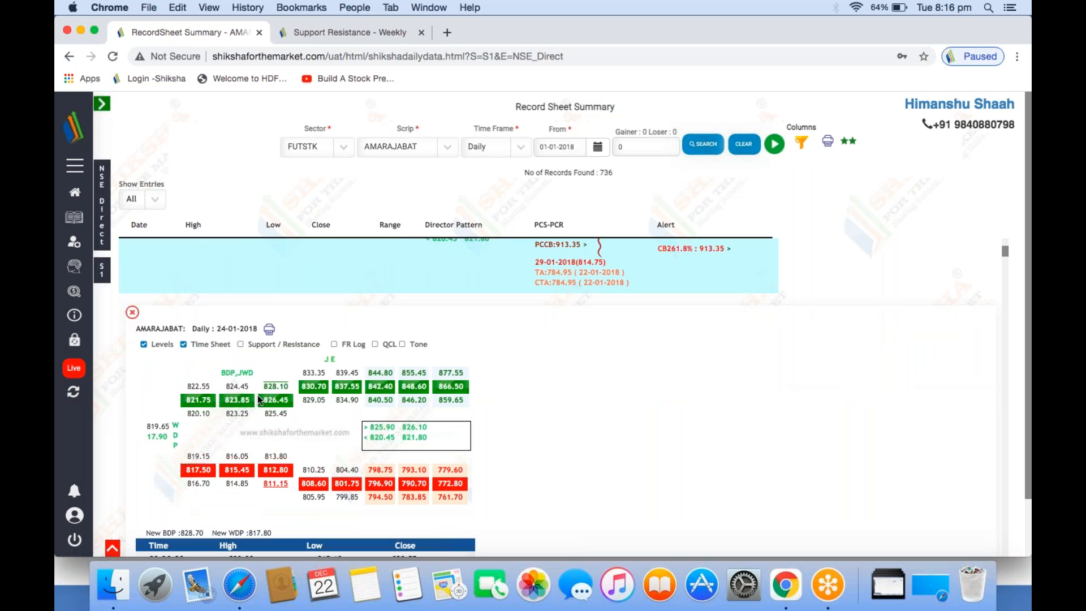
{"action": "scroll", "coordinate": [257, 395], "scroll_direction": "down", "scroll_amount": 5}
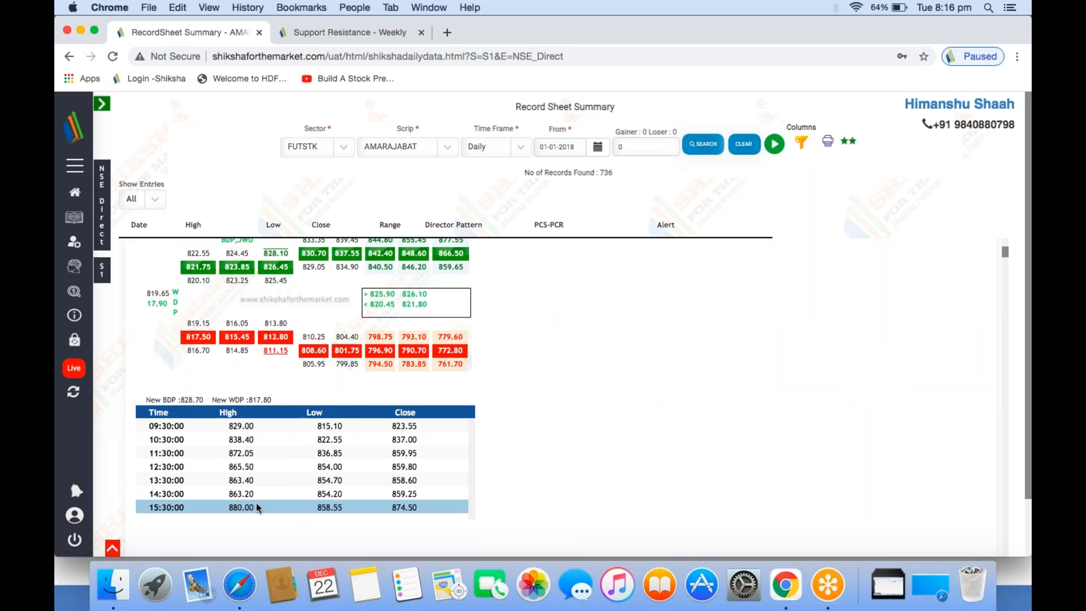
{"action": "scroll", "coordinate": [256, 509], "scroll_direction": "up", "scroll_amount": 1}
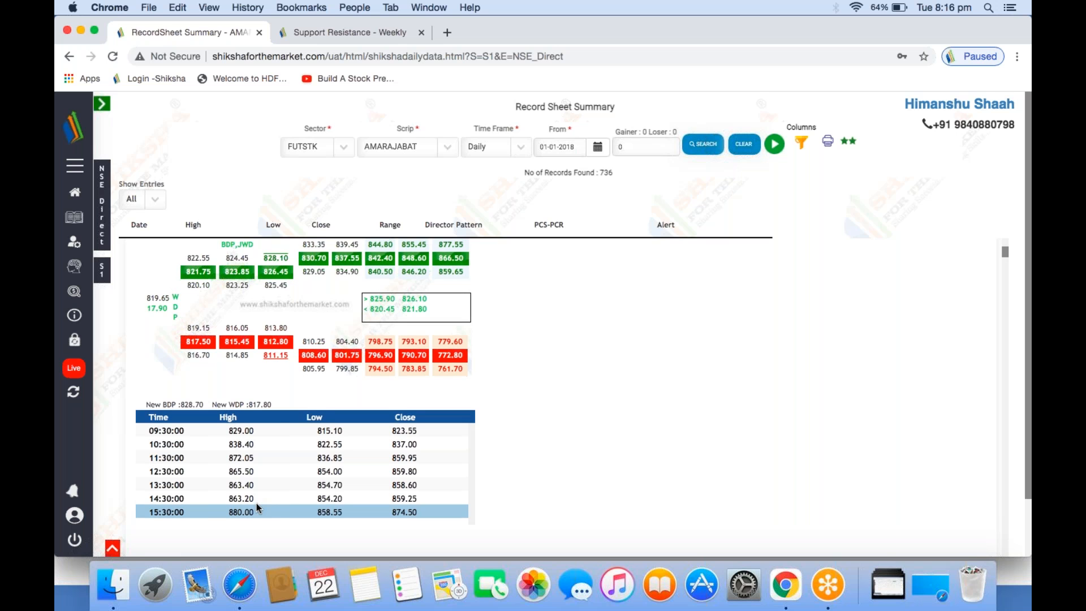
{"action": "scroll", "coordinate": [256, 507], "scroll_direction": "up", "scroll_amount": 4}
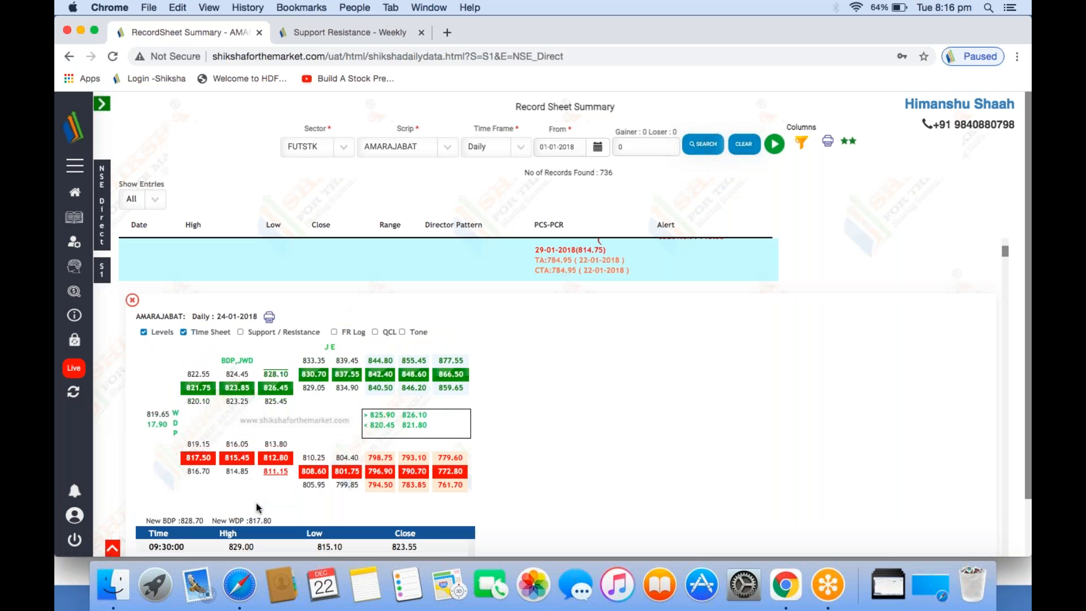
{"action": "scroll", "coordinate": [256, 503], "scroll_direction": "up", "scroll_amount": 1}
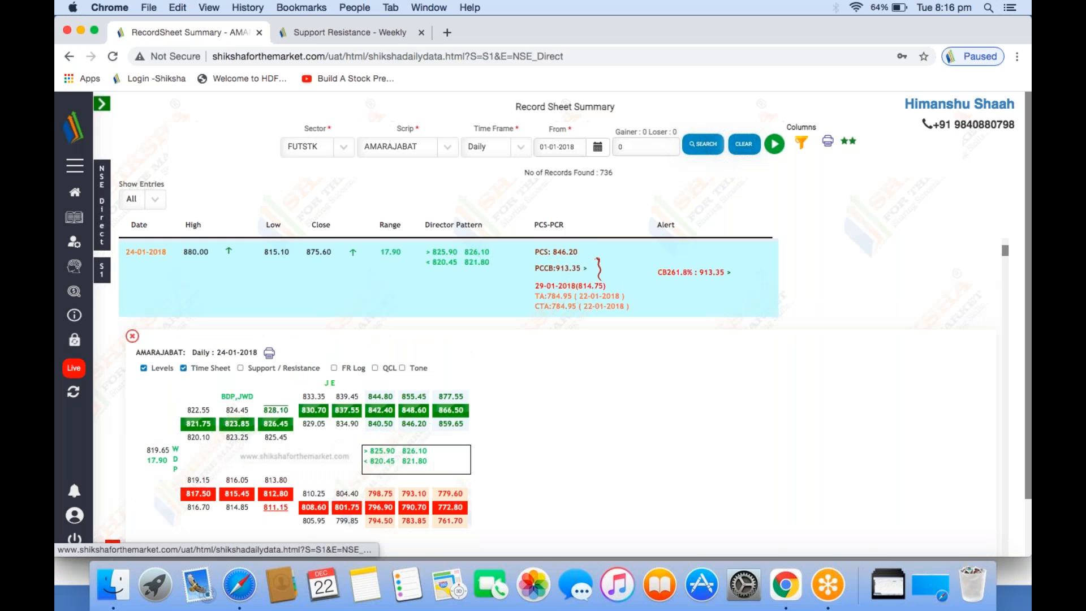
{"action": "left_click", "coordinate": [133, 336]}
- Open the details of the 12-02-2018 record with the CB261.8% alert, examine its levels, and close them
{"action": "scroll", "coordinate": [468, 432], "scroll_direction": "down", "scroll_amount": 4}
{"action": "scroll", "coordinate": [467, 431], "scroll_direction": "down", "scroll_amount": 5}
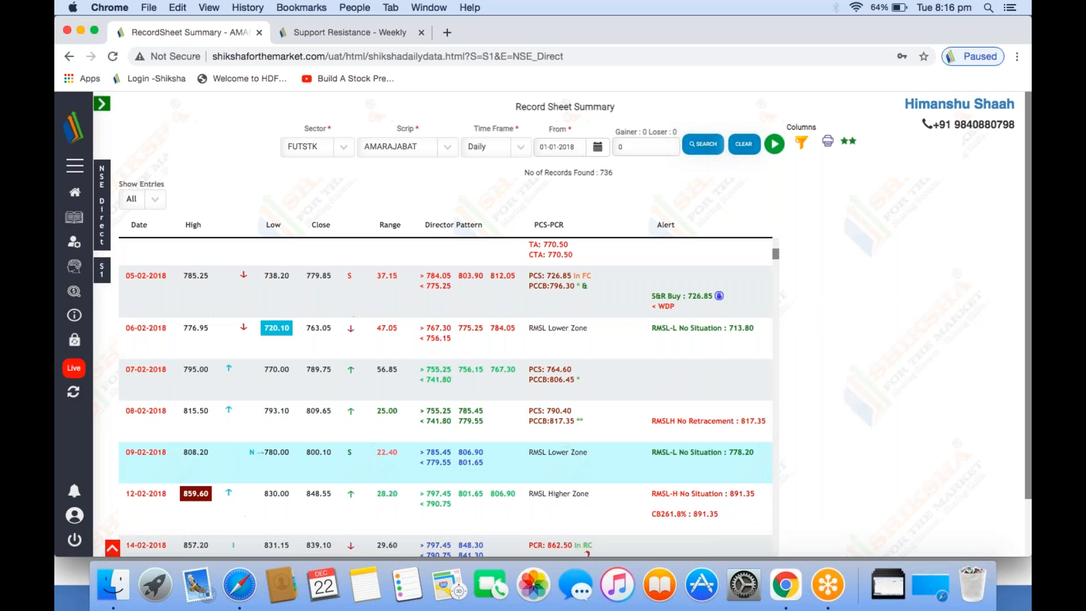
{"action": "scroll", "coordinate": [468, 458], "scroll_direction": "down", "scroll_amount": 2}
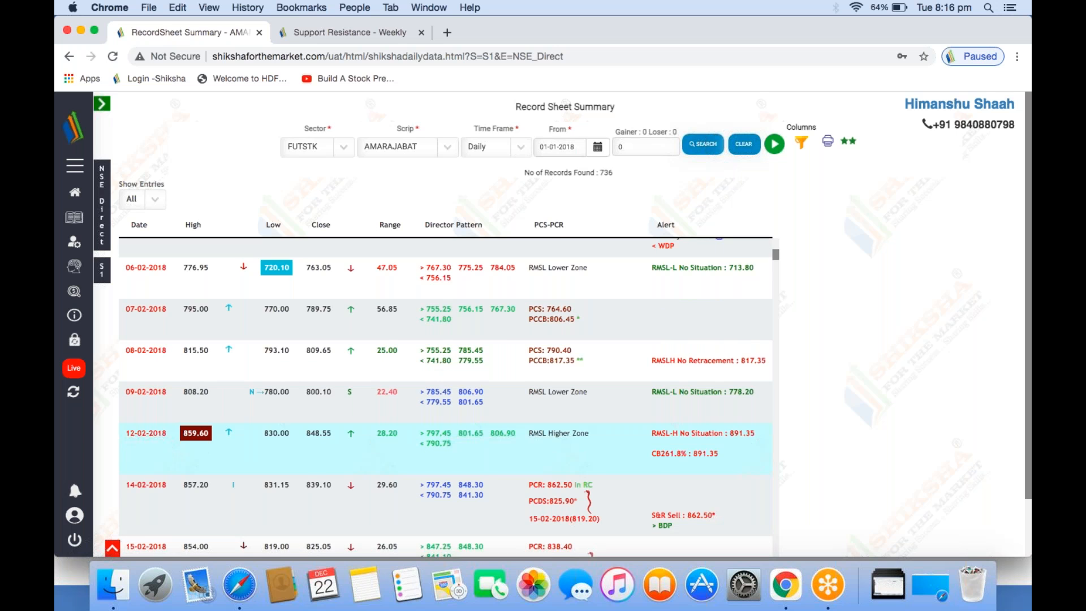
{"action": "scroll", "coordinate": [135, 378], "scroll_direction": "down", "scroll_amount": 2}
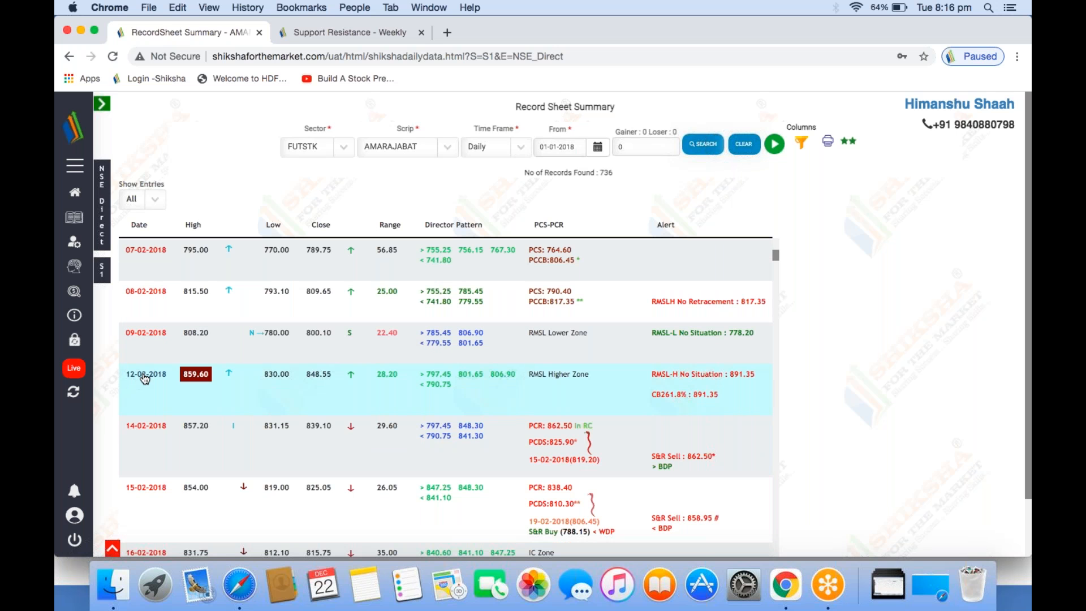
{"action": "left_click", "coordinate": [146, 376]}
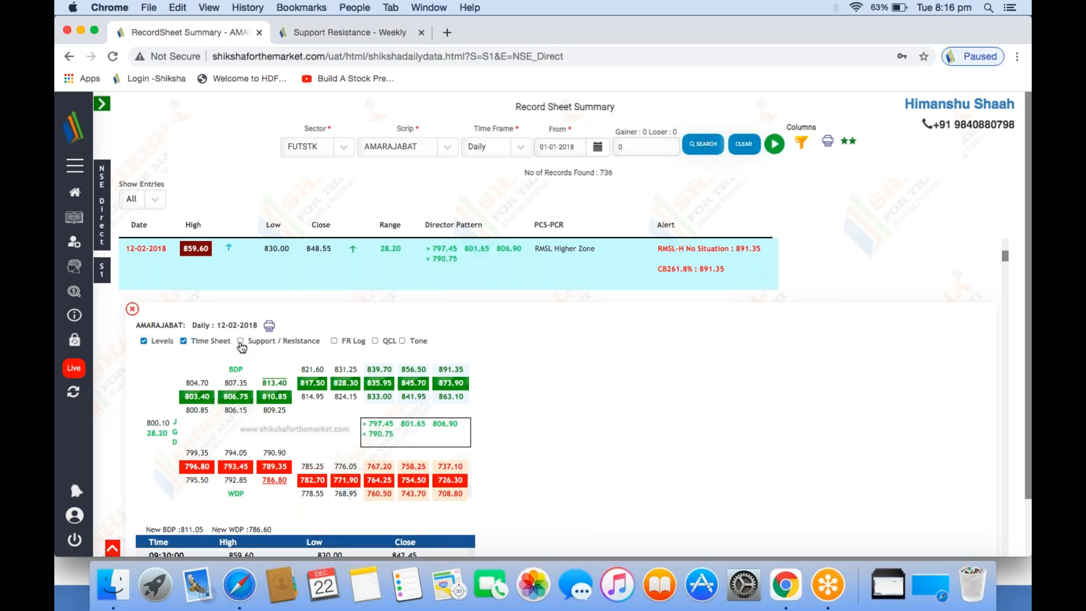
{"action": "left_click", "coordinate": [136, 309]}
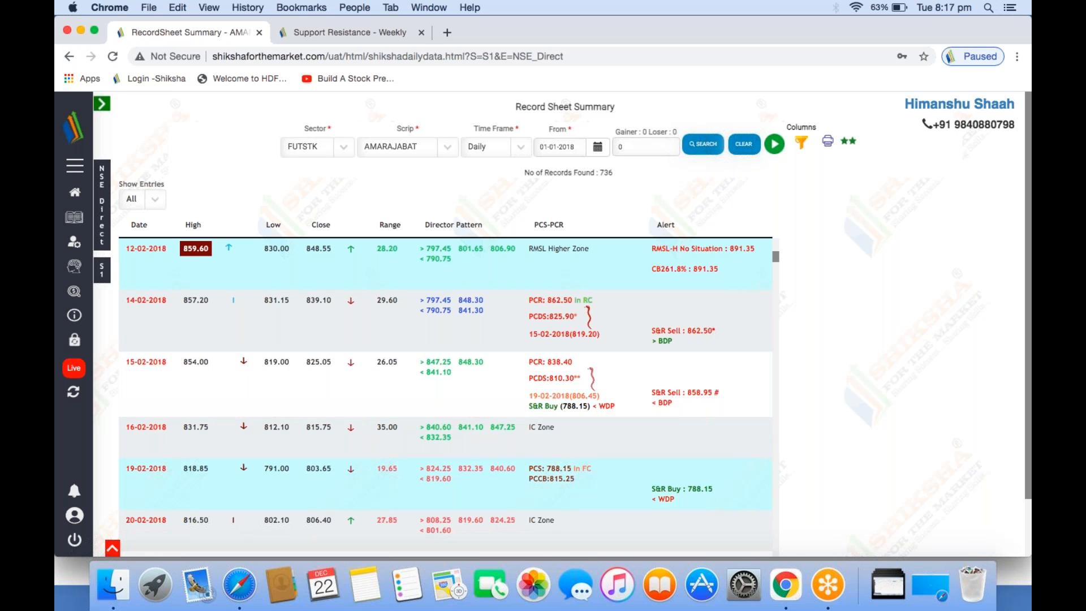
- Search the Alert column from mid-February through April 2018 for another CB261.8% alert
{"action": "scroll", "coordinate": [273, 473], "scroll_direction": "down", "scroll_amount": 1}
{"action": "scroll", "coordinate": [273, 473], "scroll_direction": "down", "scroll_amount": 5}
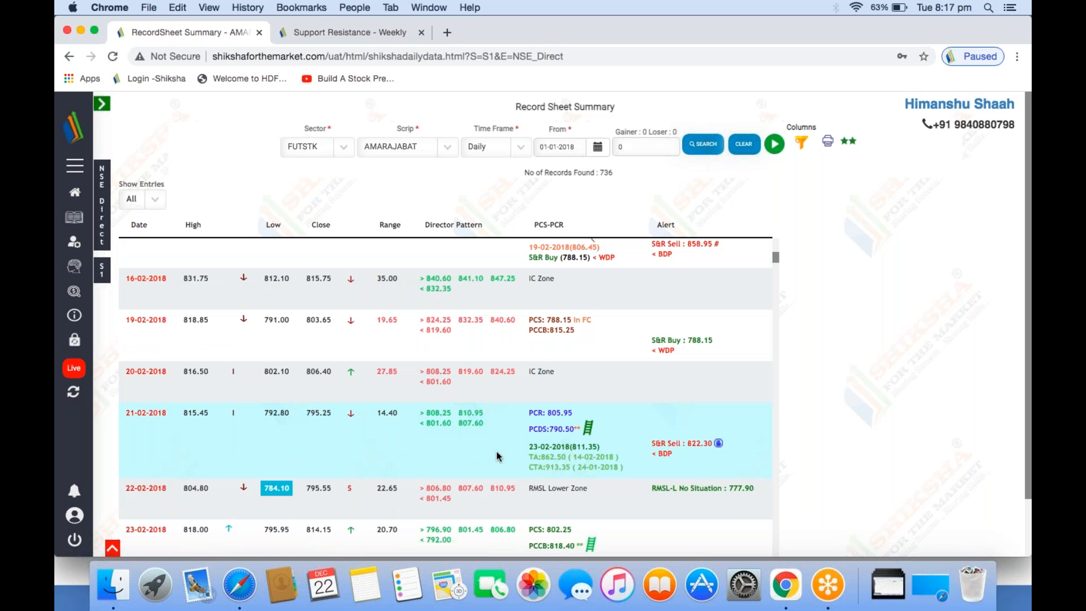
{"action": "scroll", "coordinate": [497, 456], "scroll_direction": "down", "scroll_amount": 5}
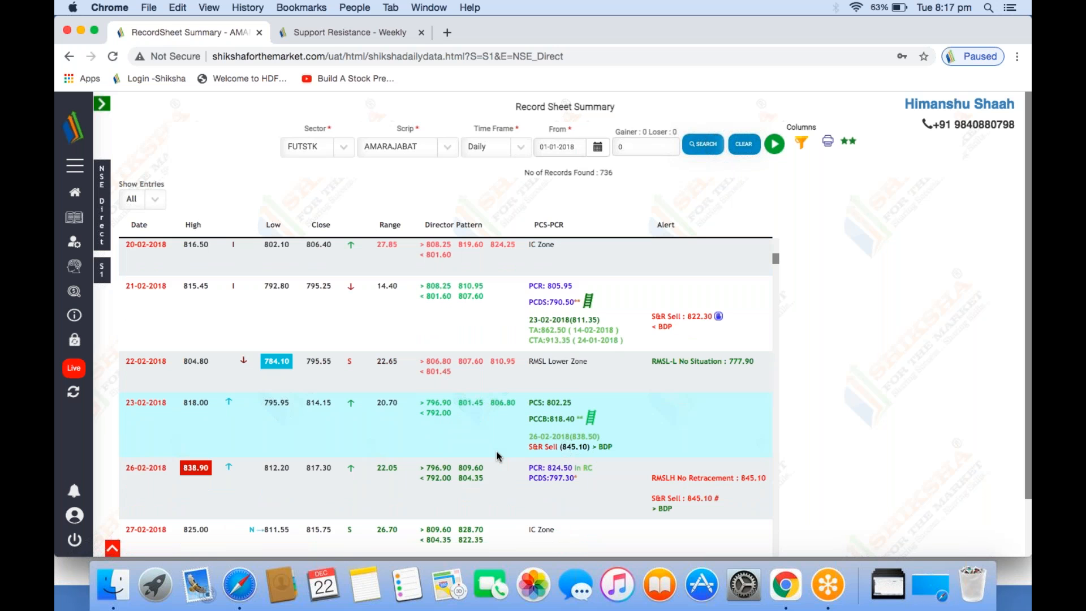
{"action": "scroll", "coordinate": [497, 456], "scroll_direction": "down", "scroll_amount": 10}
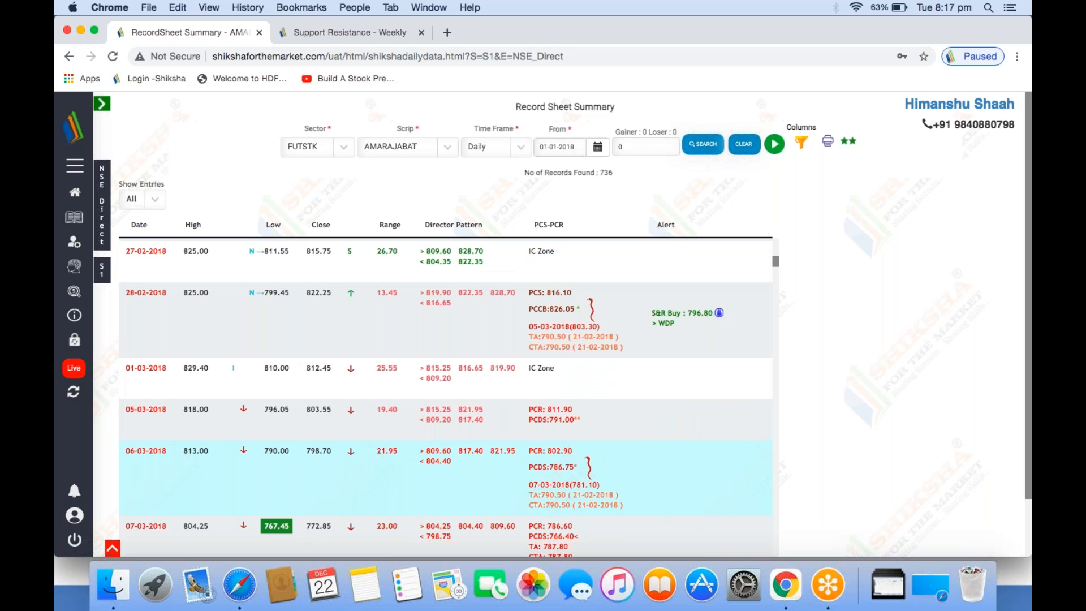
{"action": "scroll", "coordinate": [497, 456], "scroll_direction": "down", "scroll_amount": 15}
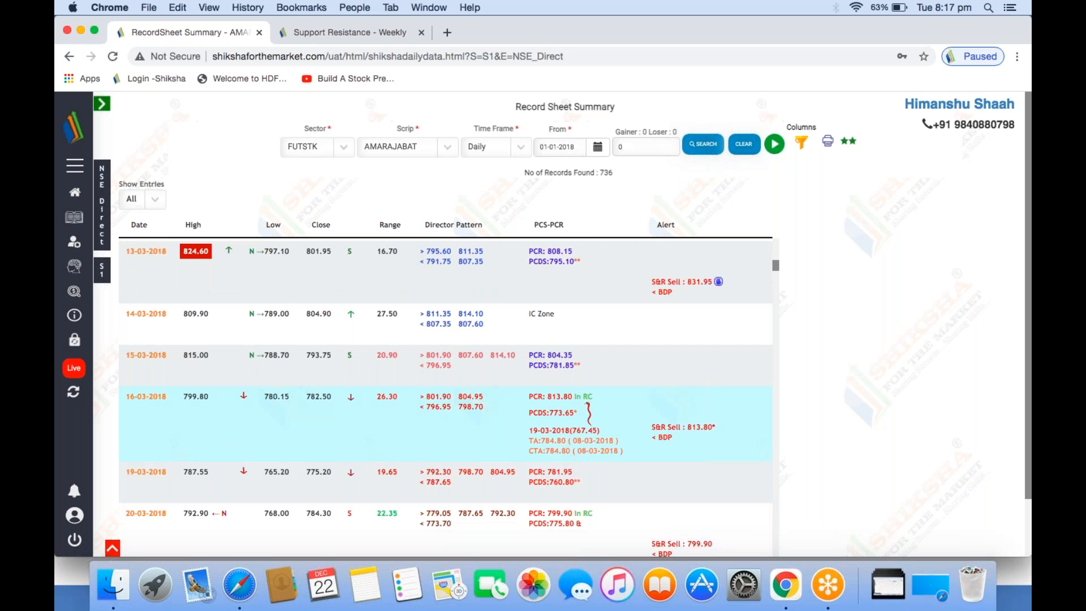
{"action": "scroll", "coordinate": [419, 398], "scroll_direction": "down", "scroll_amount": 1}
{"action": "scroll", "coordinate": [445, 371], "scroll_direction": "down", "scroll_amount": 6}
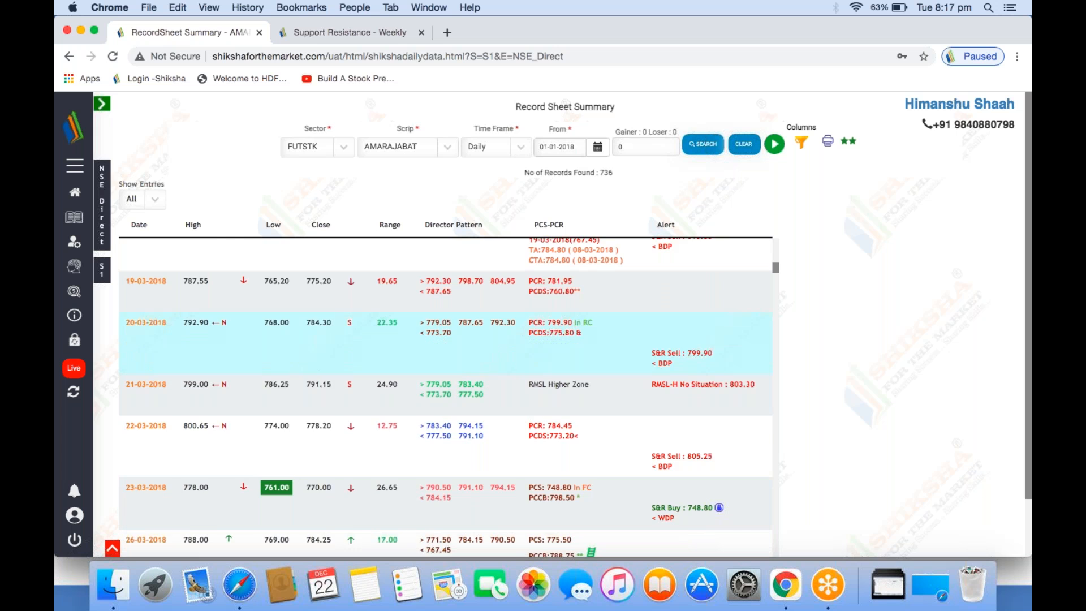
{"action": "scroll", "coordinate": [643, 424], "scroll_direction": "down", "scroll_amount": 6}
{"action": "scroll", "coordinate": [638, 431], "scroll_direction": "down", "scroll_amount": 20}
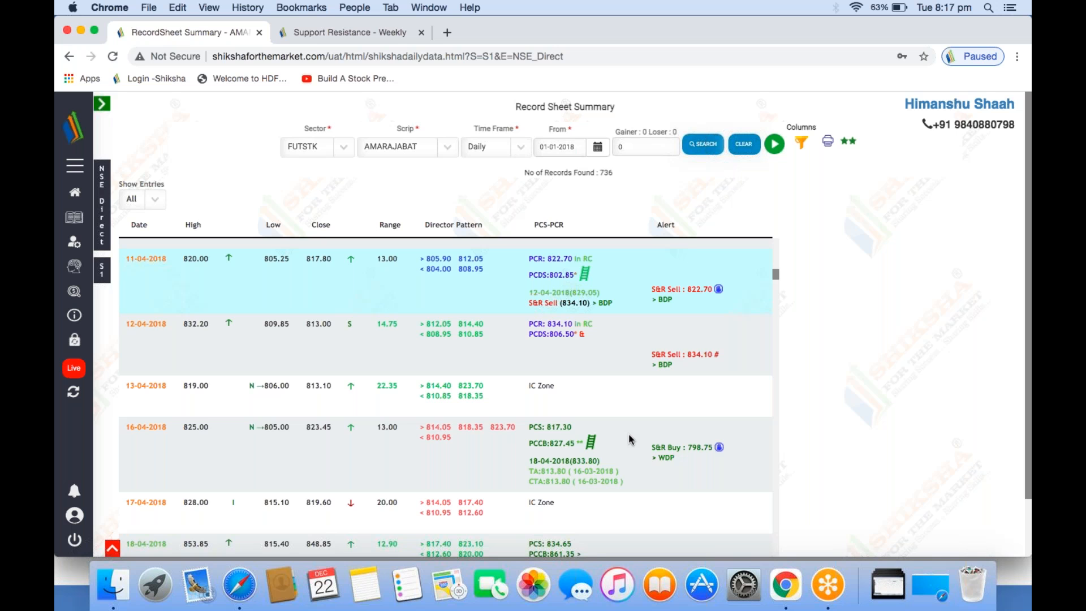
{"action": "scroll", "coordinate": [630, 439], "scroll_direction": "down", "scroll_amount": 4}
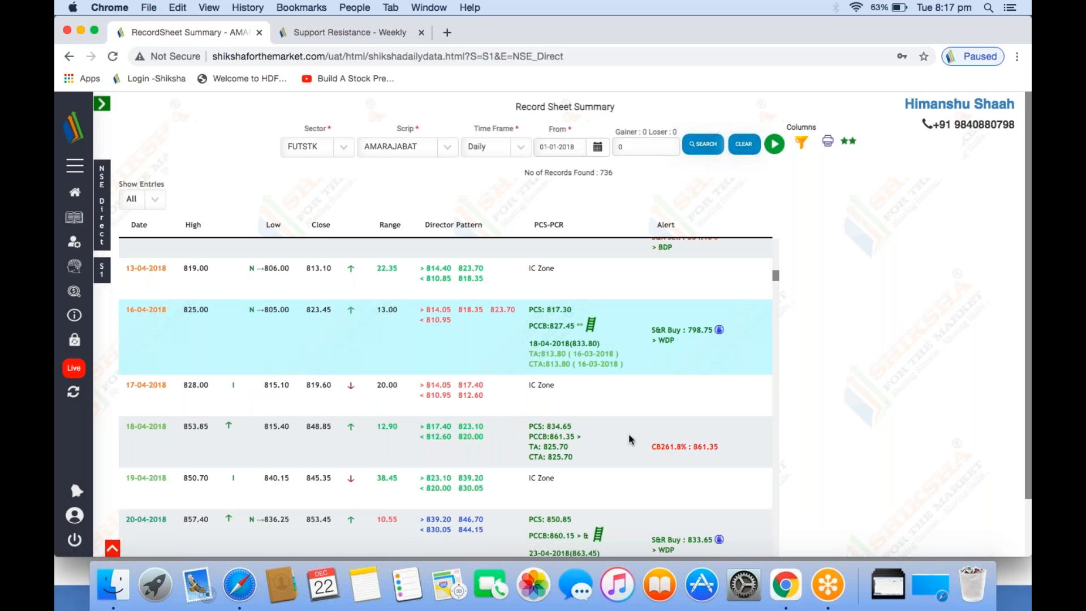
{"action": "scroll", "coordinate": [630, 439], "scroll_direction": "down", "scroll_amount": 3}
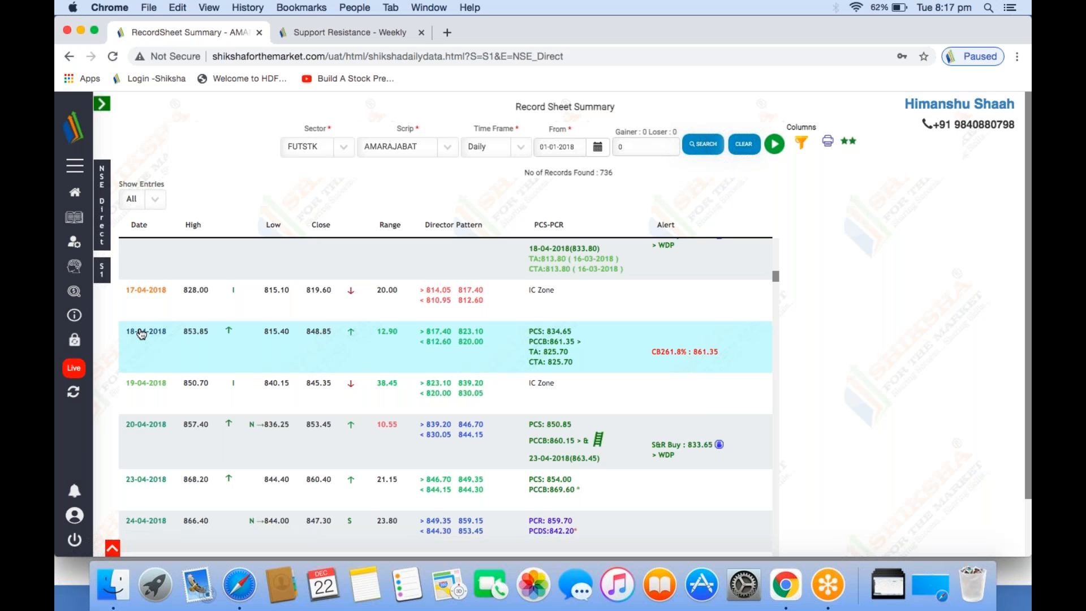
- Open the details of the 18-04-2018 record, show its Support / Resistance data, and read through the day's occurrences
{"action": "left_click", "coordinate": [141, 334]}
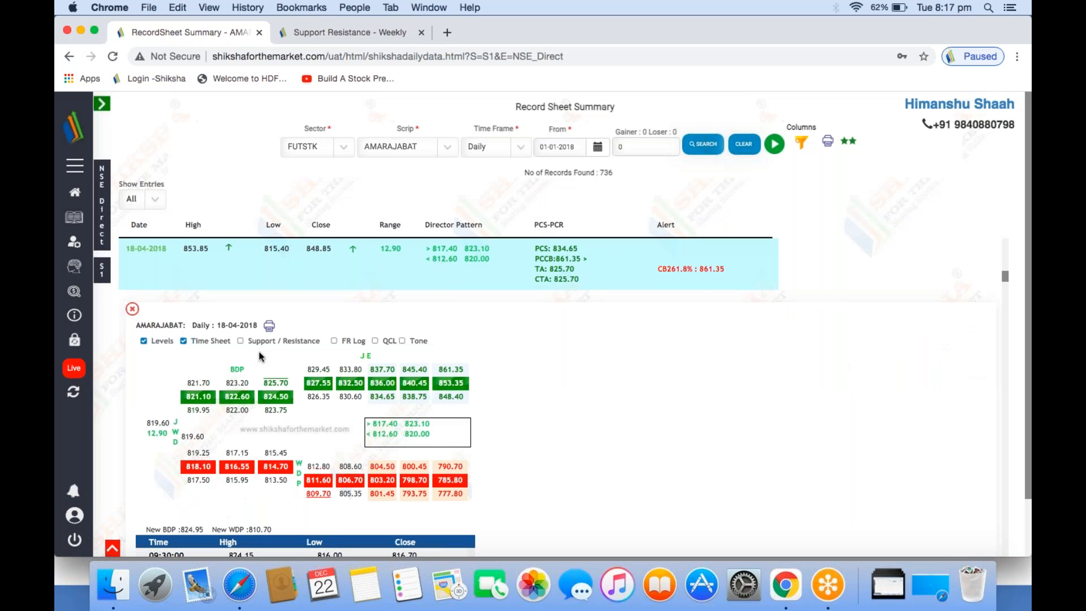
{"action": "left_click", "coordinate": [262, 341]}
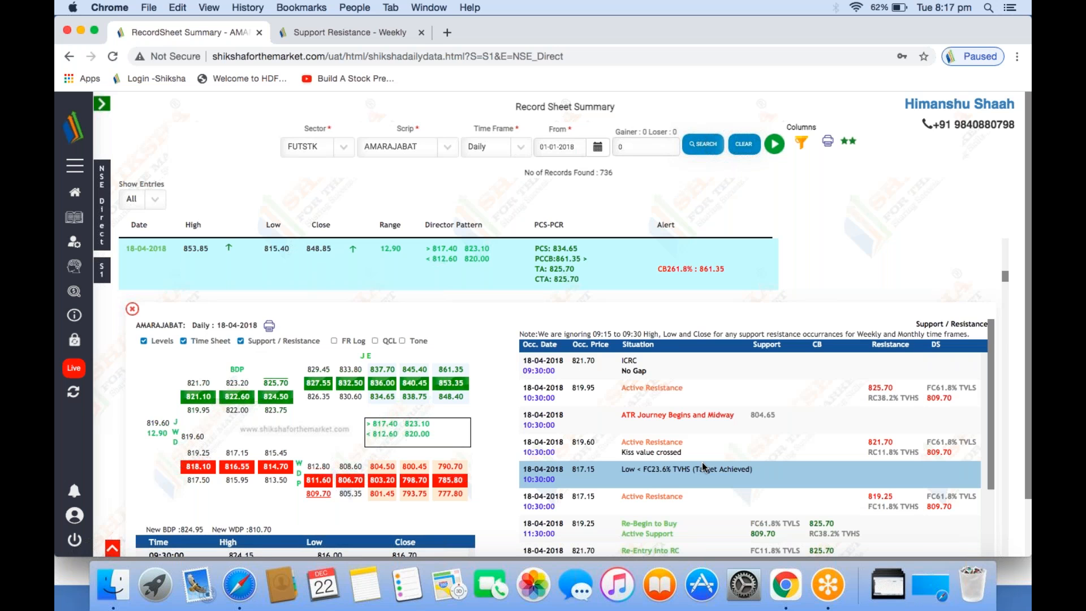
{"action": "scroll", "coordinate": [702, 463], "scroll_direction": "down", "scroll_amount": 3}
{"action": "scroll", "coordinate": [642, 464], "scroll_direction": "down", "scroll_amount": 9}
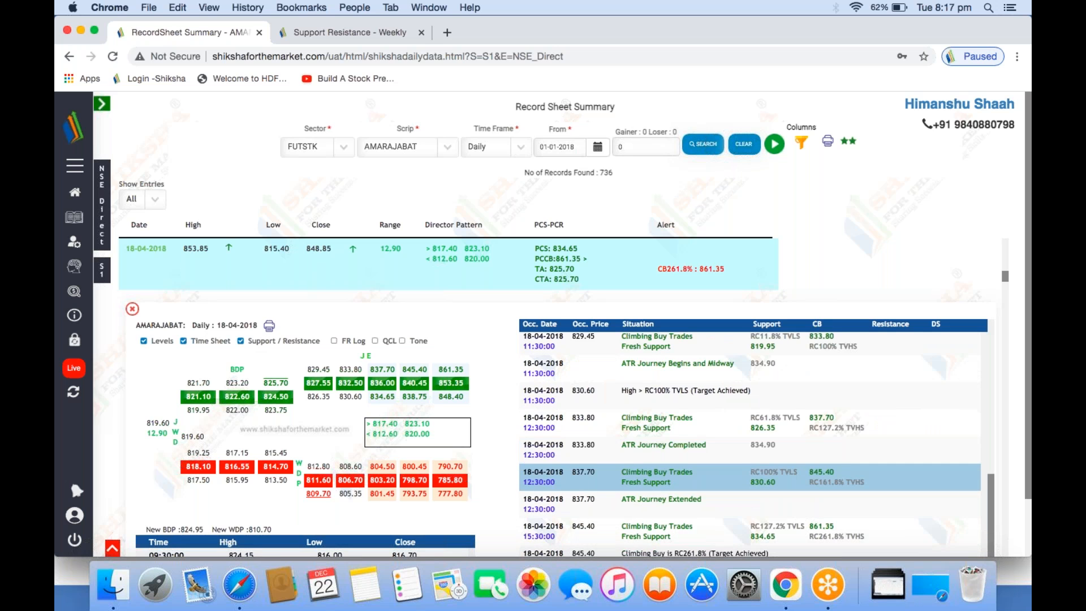
- Read the remaining occurrences and Post Closing Tone of the 18-04-2018 record, check its levels, and close the details
{"action": "scroll", "coordinate": [642, 464], "scroll_direction": "down", "scroll_amount": 1}
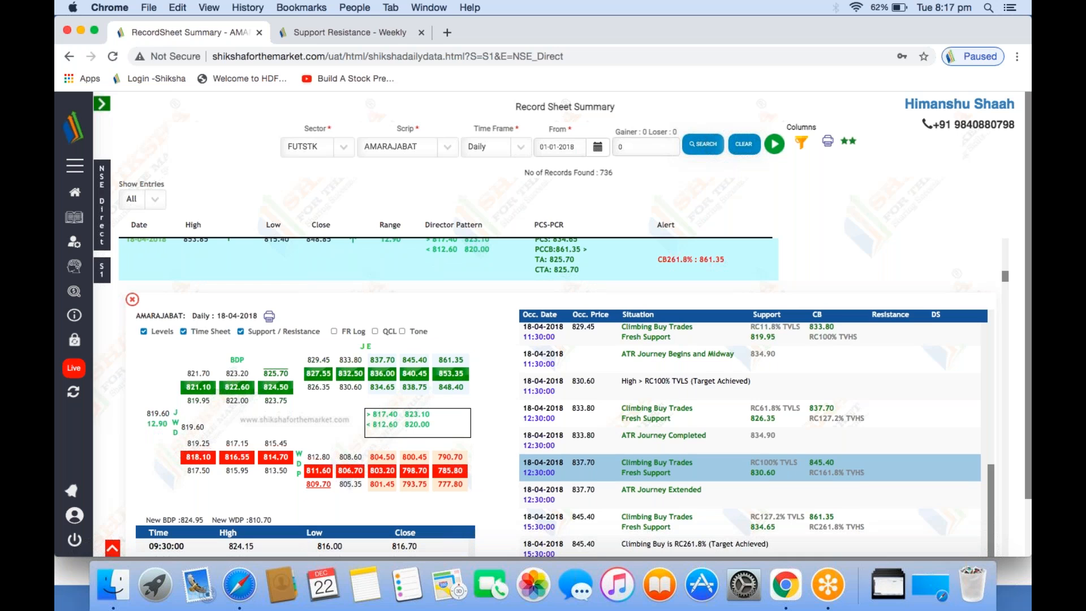
{"action": "scroll", "coordinate": [769, 465], "scroll_direction": "down", "scroll_amount": 3}
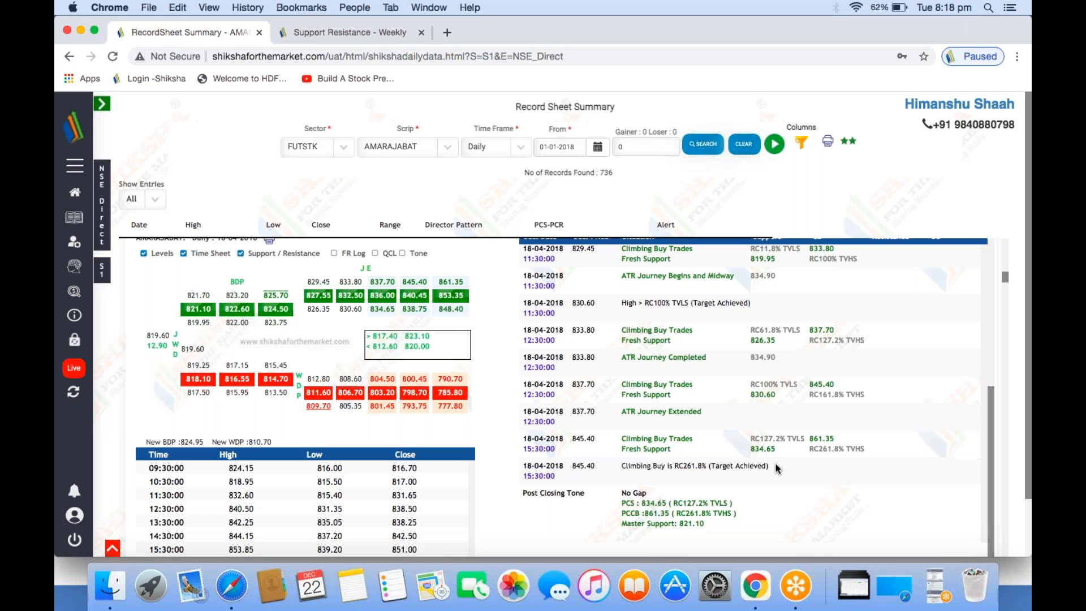
{"action": "scroll", "coordinate": [315, 435], "scroll_direction": "up", "scroll_amount": 2}
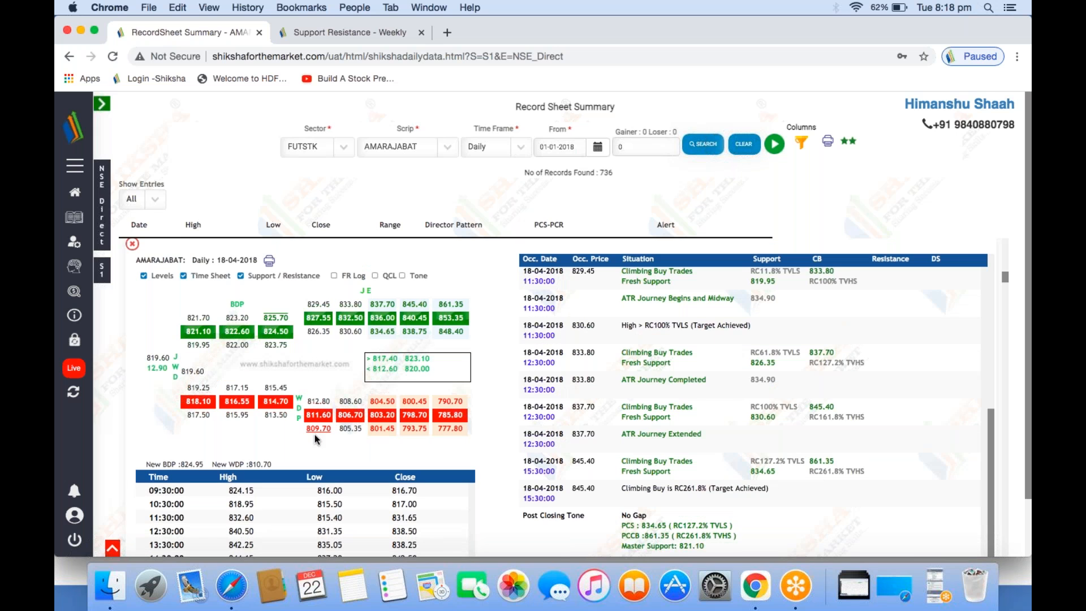
{"action": "left_click", "coordinate": [133, 244]}
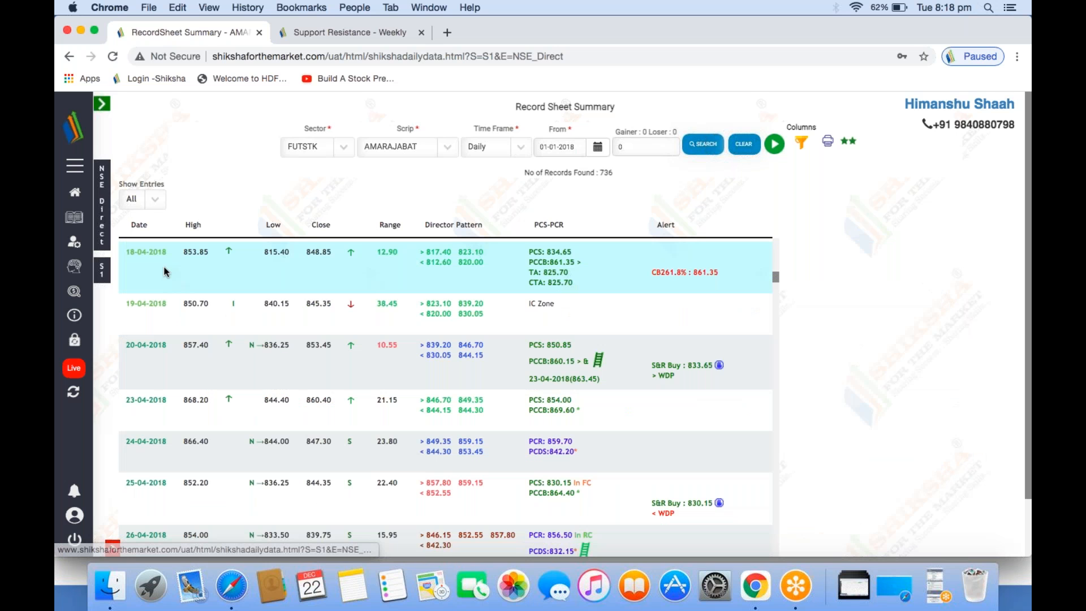
- Open the details of the 23-04-2018 record, examine its levels, and close them
{"action": "scroll", "coordinate": [164, 266], "scroll_direction": "up", "scroll_amount": 1}
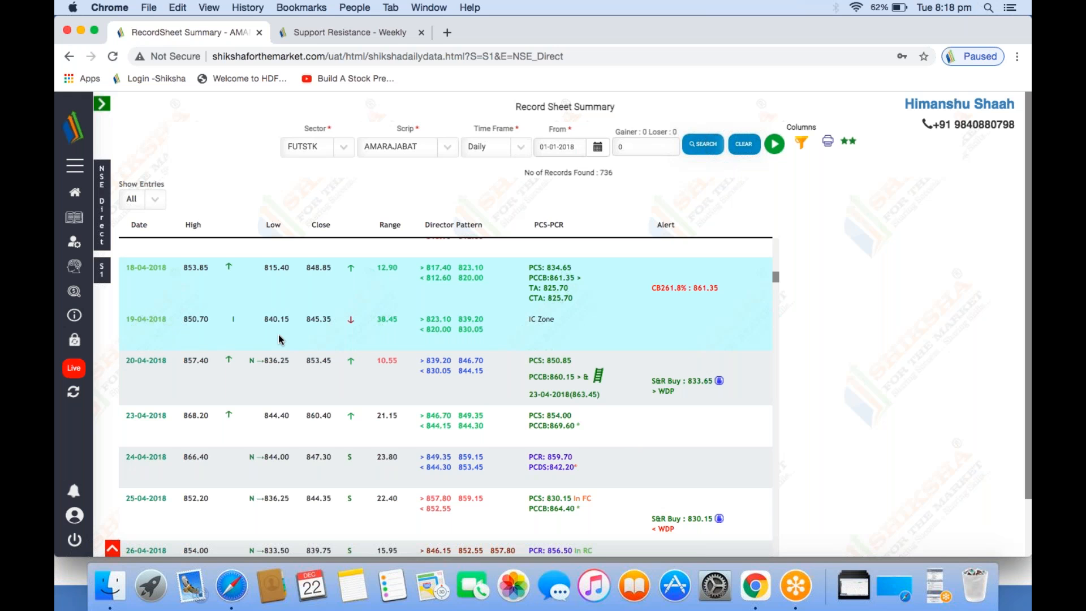
{"action": "scroll", "coordinate": [278, 339], "scroll_direction": "down", "scroll_amount": 1}
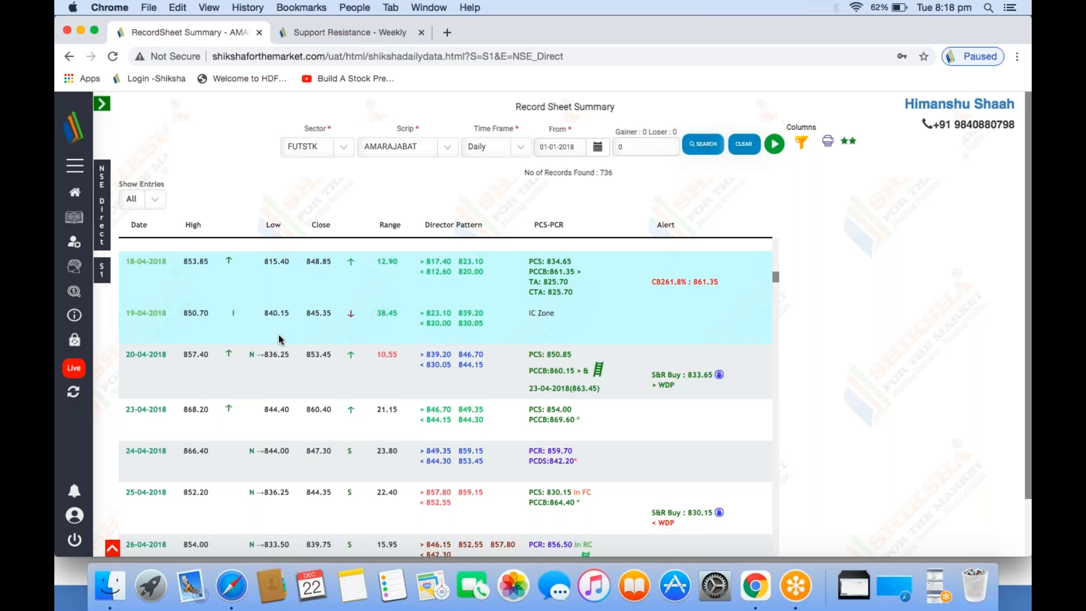
{"action": "scroll", "coordinate": [279, 334], "scroll_direction": "down", "scroll_amount": 3}
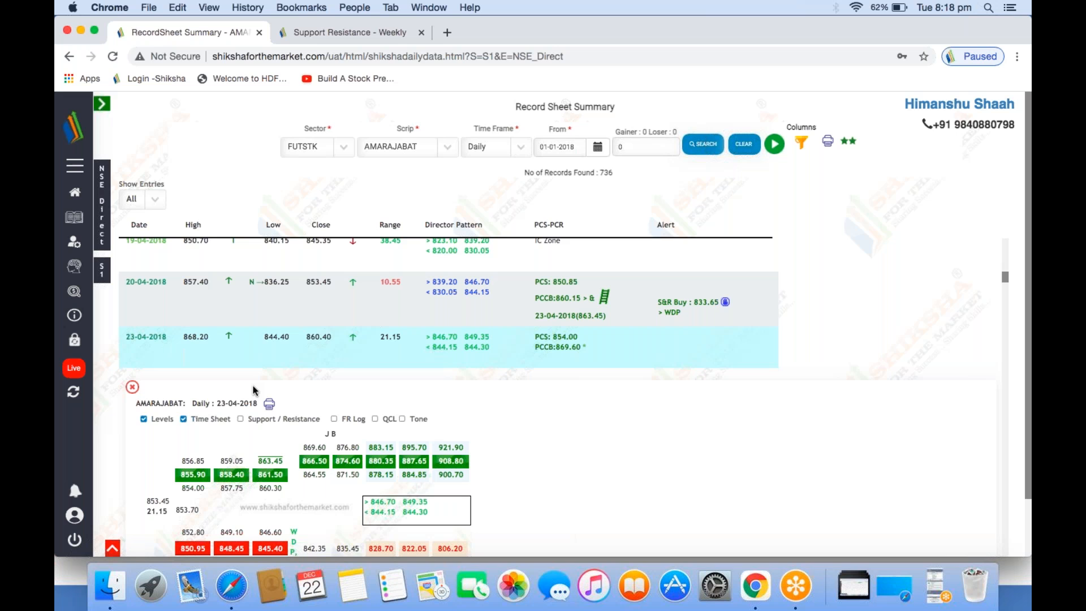
{"action": "scroll", "coordinate": [253, 386], "scroll_direction": "down", "scroll_amount": 4}
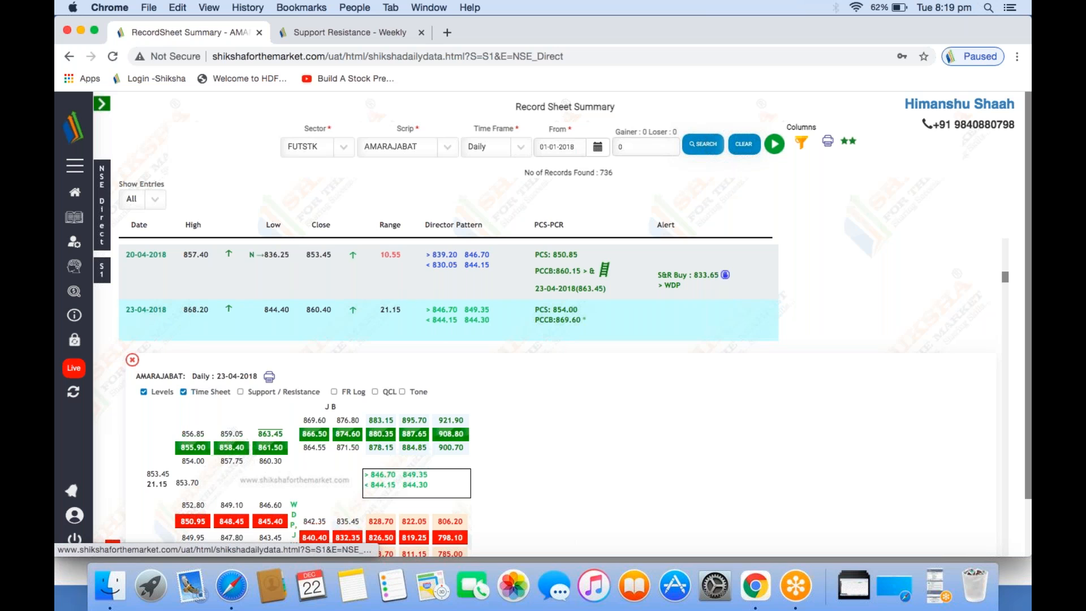
{"action": "left_click", "coordinate": [132, 360]}
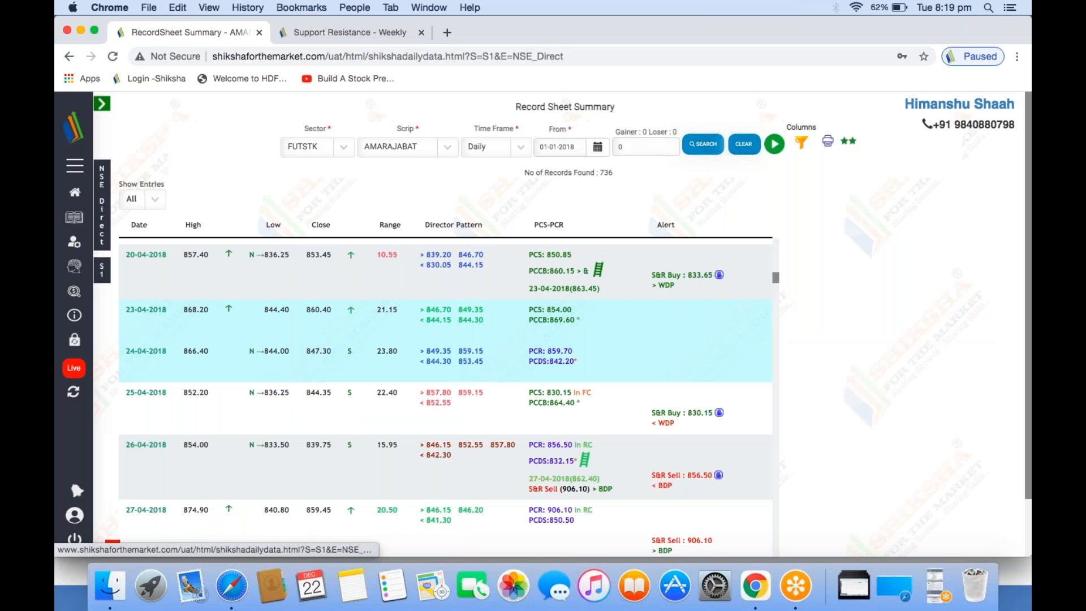
- Compare the highs, lows and alerts of the records from 18-04-2018 to 26-04-2018 following the CB261.8% alert
{"action": "scroll", "coordinate": [664, 344], "scroll_direction": "up", "scroll_amount": 3}
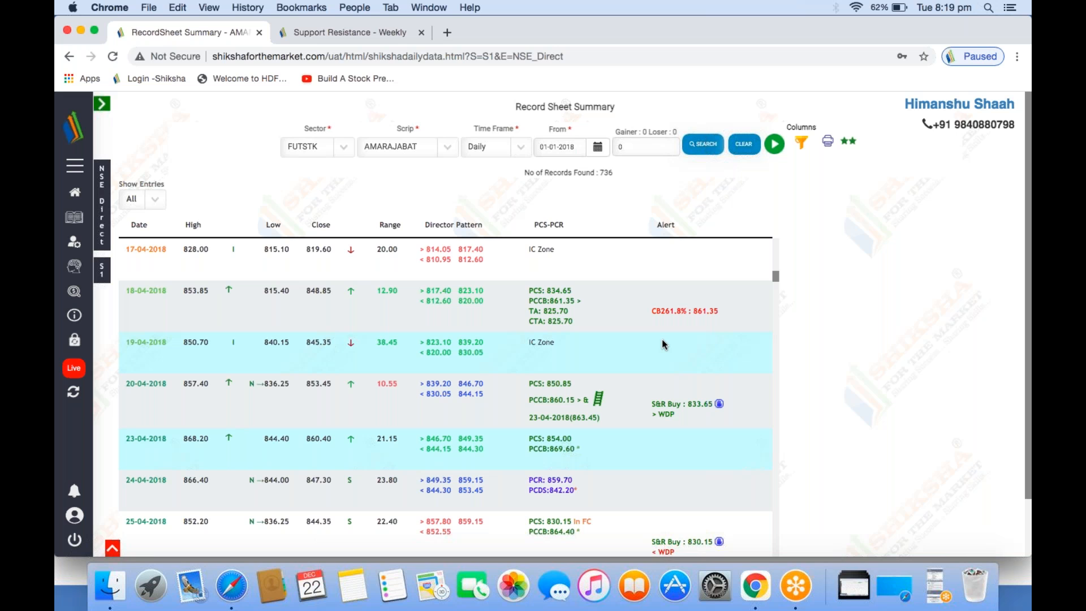
{"action": "scroll", "coordinate": [662, 338], "scroll_direction": "down", "scroll_amount": 2}
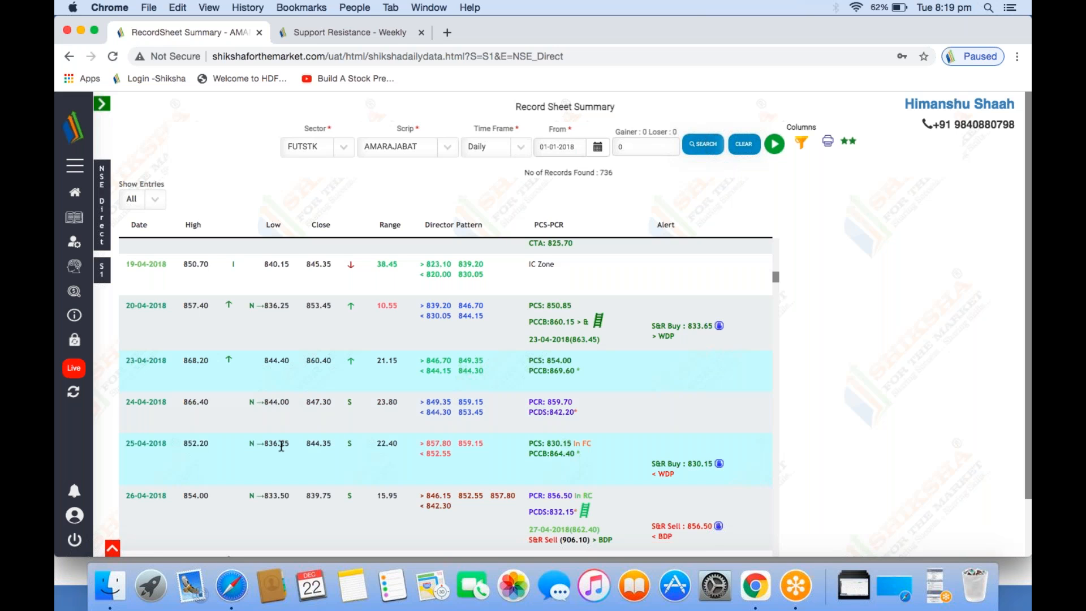
{"action": "scroll", "coordinate": [281, 447], "scroll_direction": "down", "scroll_amount": 1}
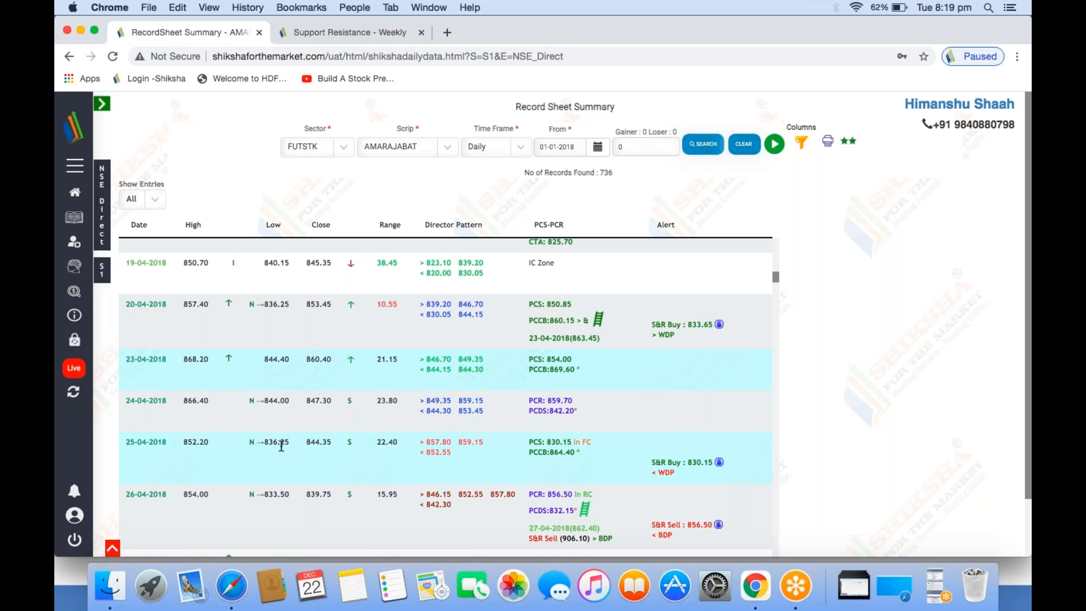
{"action": "scroll", "coordinate": [281, 446], "scroll_direction": "down", "scroll_amount": 2}
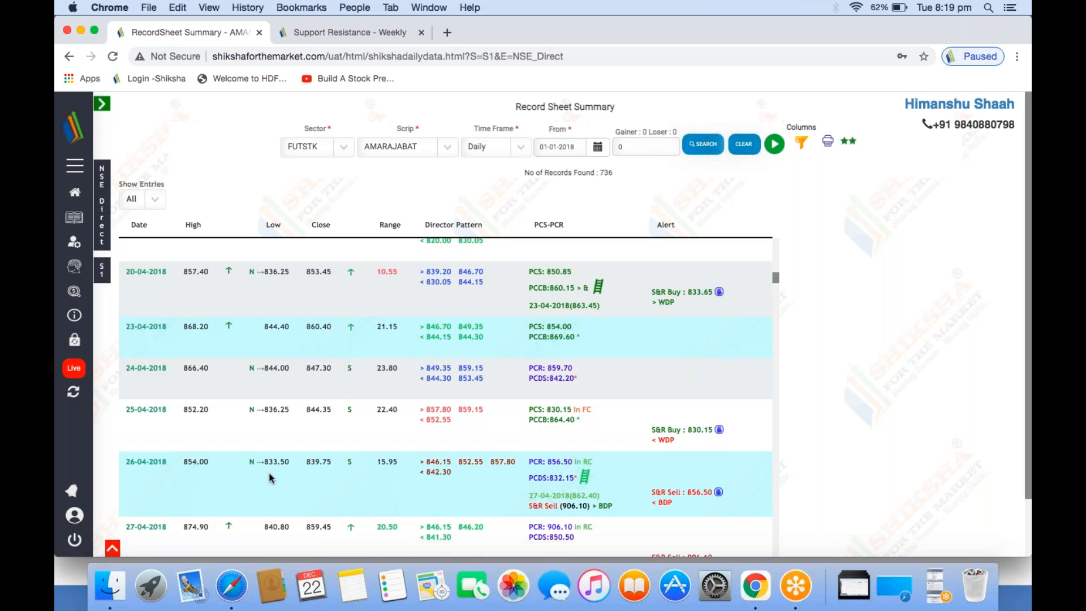
{"action": "scroll", "coordinate": [269, 473], "scroll_direction": "up", "scroll_amount": 1}
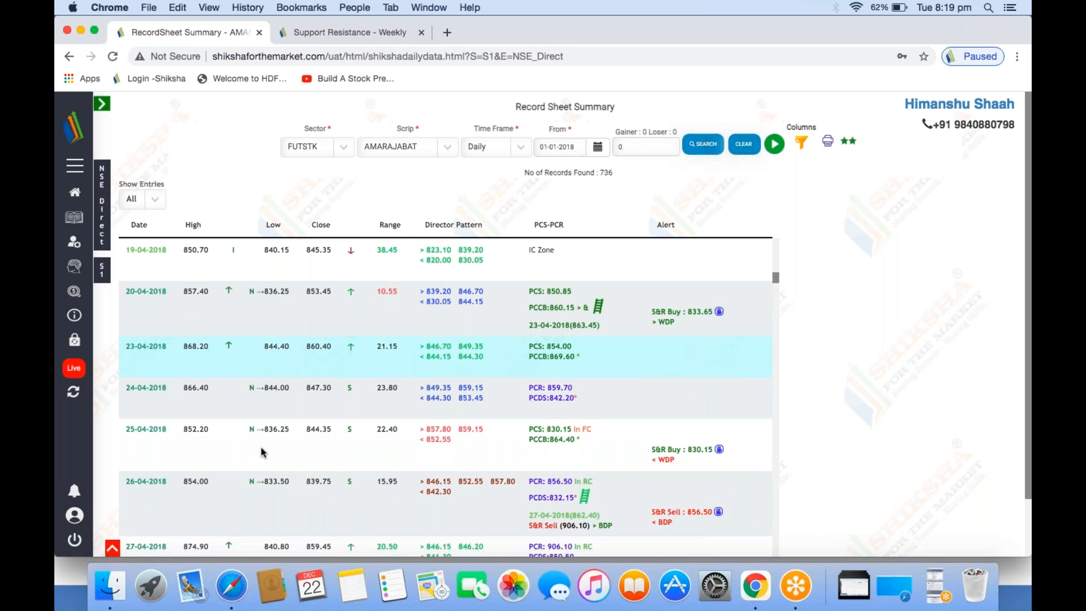
- Examine the 02-05-2018 record with the CB261.8% alert and compare it with the 03-05-2018 record's price movement
{"action": "scroll", "coordinate": [260, 447], "scroll_direction": "down", "scroll_amount": 5}
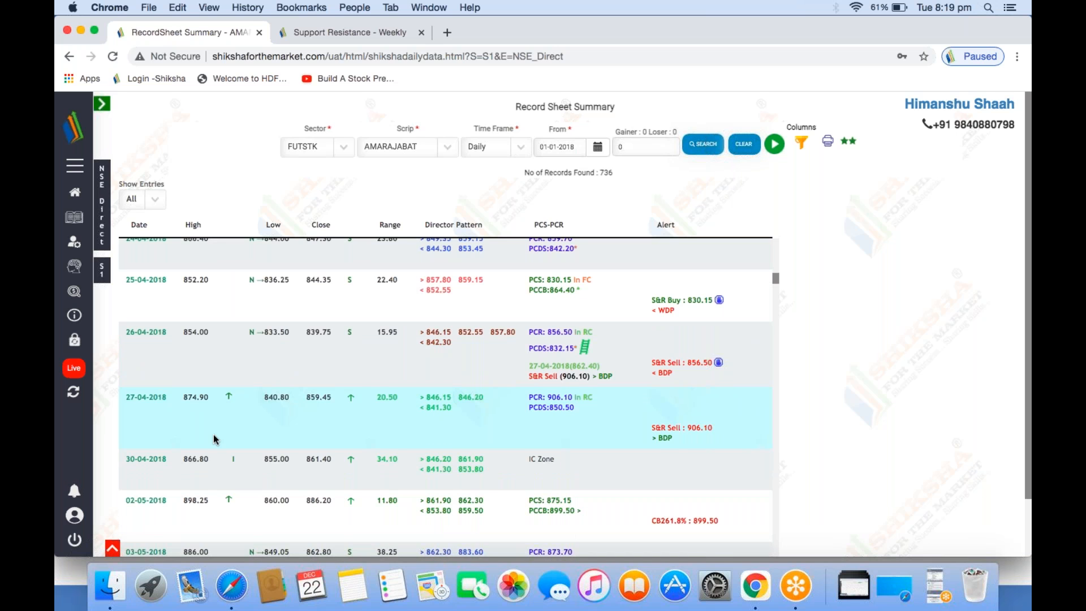
{"action": "scroll", "coordinate": [214, 439], "scroll_direction": "down", "scroll_amount": 1}
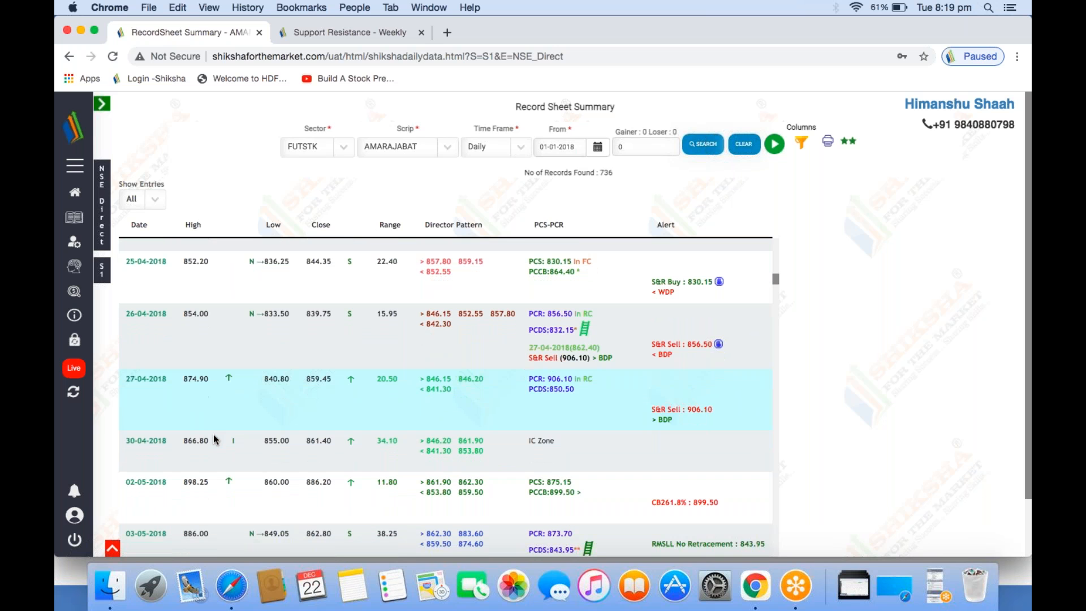
{"action": "scroll", "coordinate": [243, 447], "scroll_direction": "down", "scroll_amount": 3}
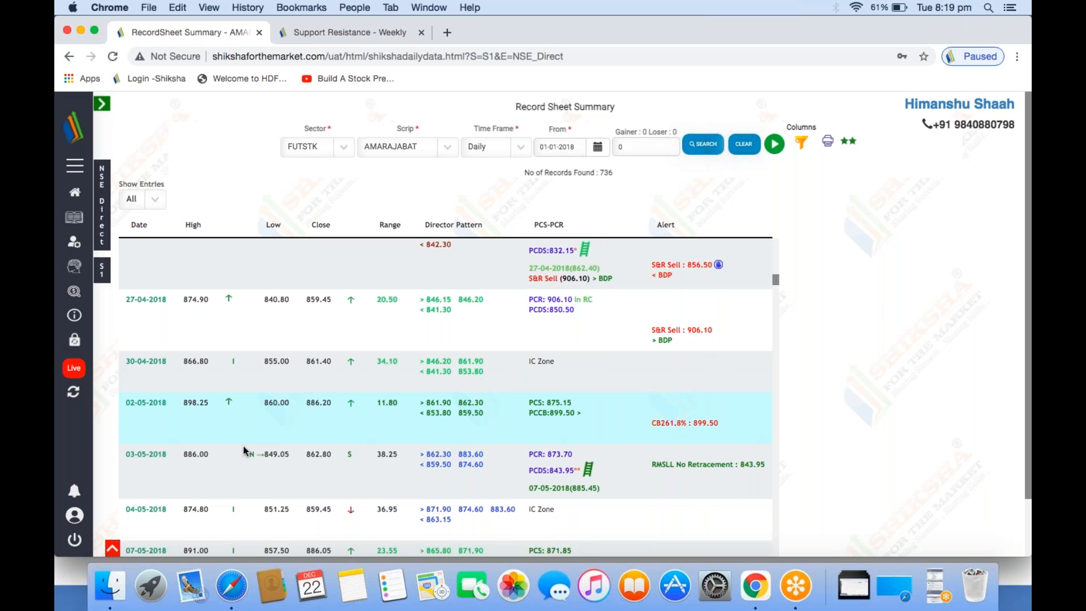
{"action": "scroll", "coordinate": [243, 447], "scroll_direction": "down", "scroll_amount": 1}
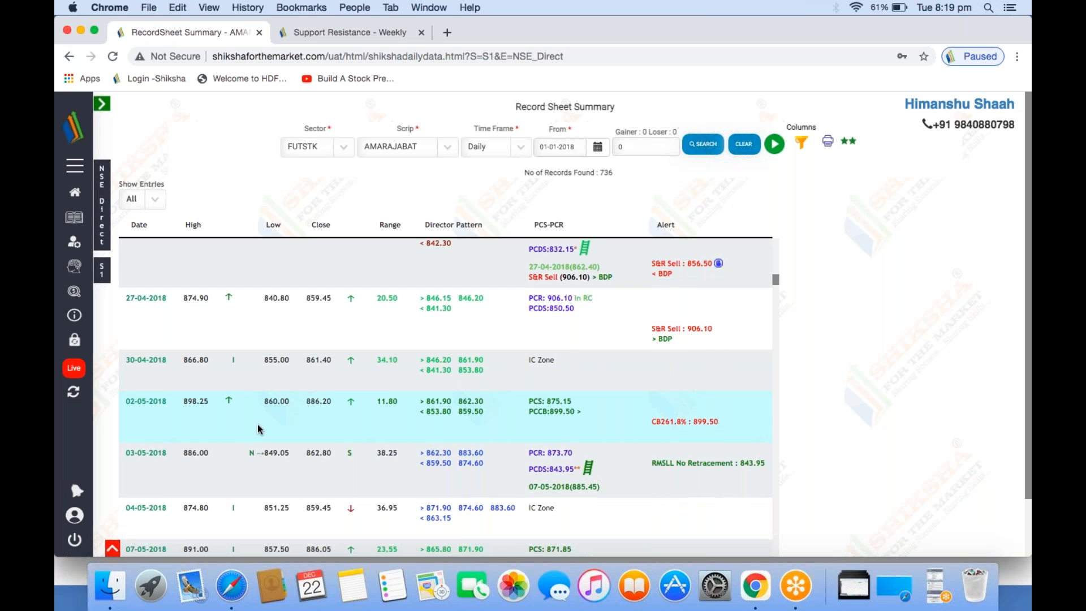
{"action": "scroll", "coordinate": [257, 423], "scroll_direction": "down", "scroll_amount": 1}
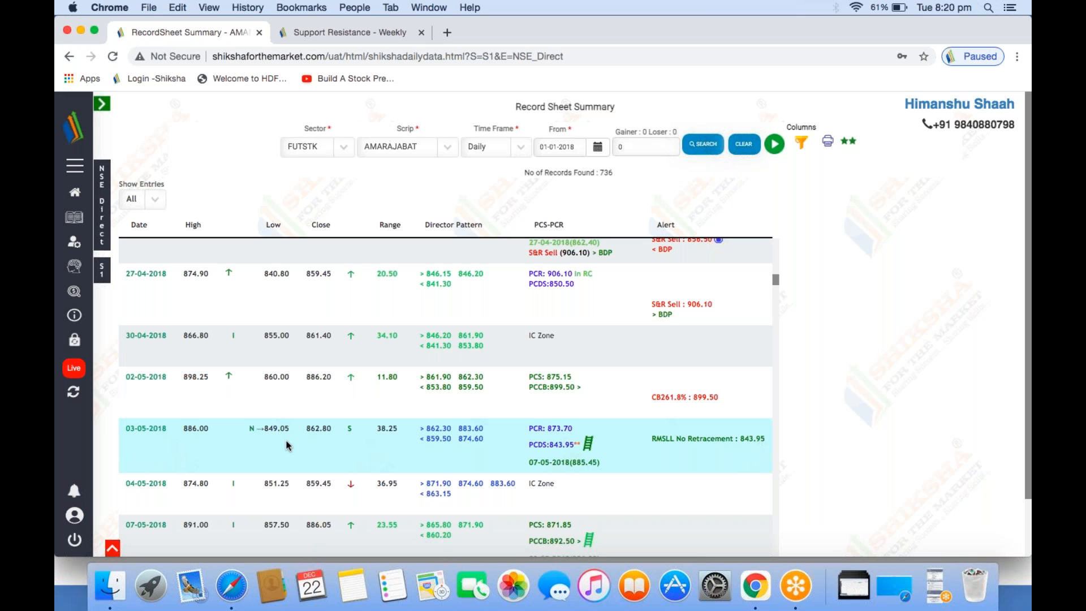
{"action": "scroll", "coordinate": [289, 446], "scroll_direction": "down", "scroll_amount": 1}
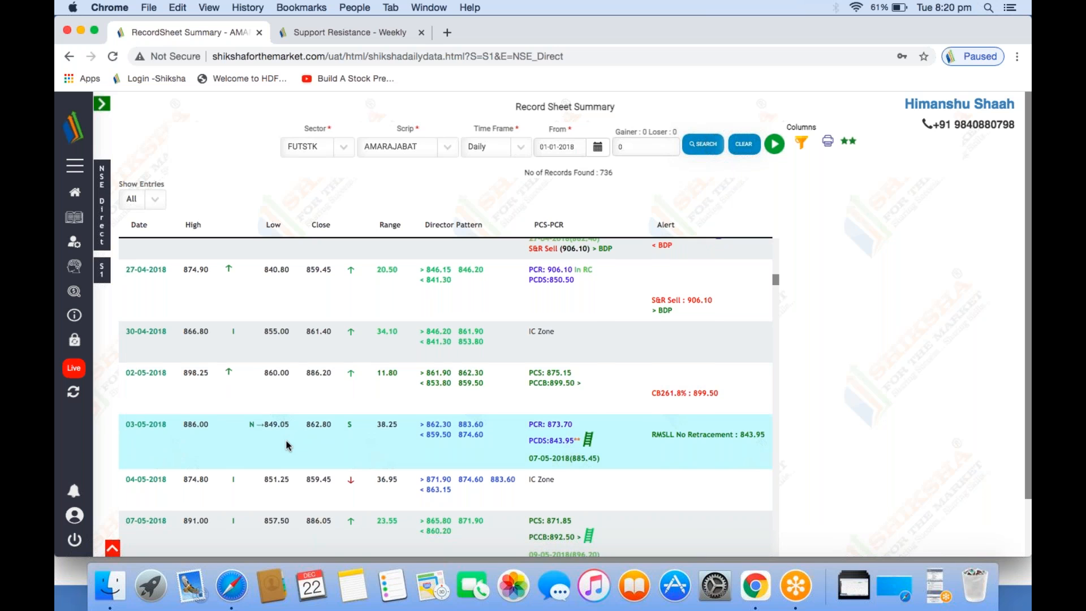
- Follow the early May records to 09-05-2018, open that record's details, examine its levels, and close them
{"action": "scroll", "coordinate": [289, 445], "scroll_direction": "down", "scroll_amount": 5}
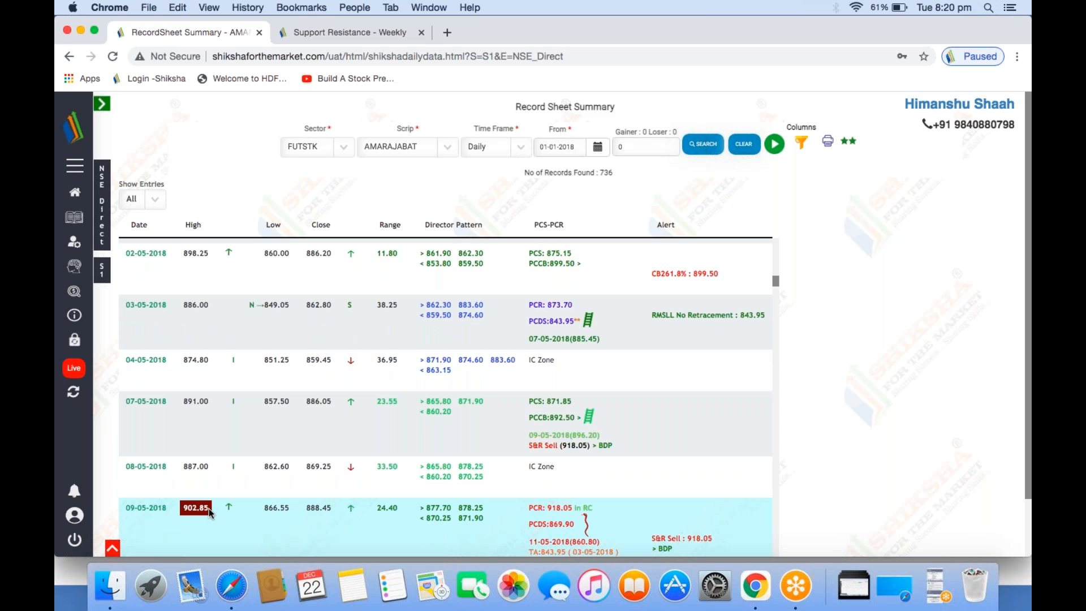
{"action": "scroll", "coordinate": [210, 513], "scroll_direction": "down", "scroll_amount": 1}
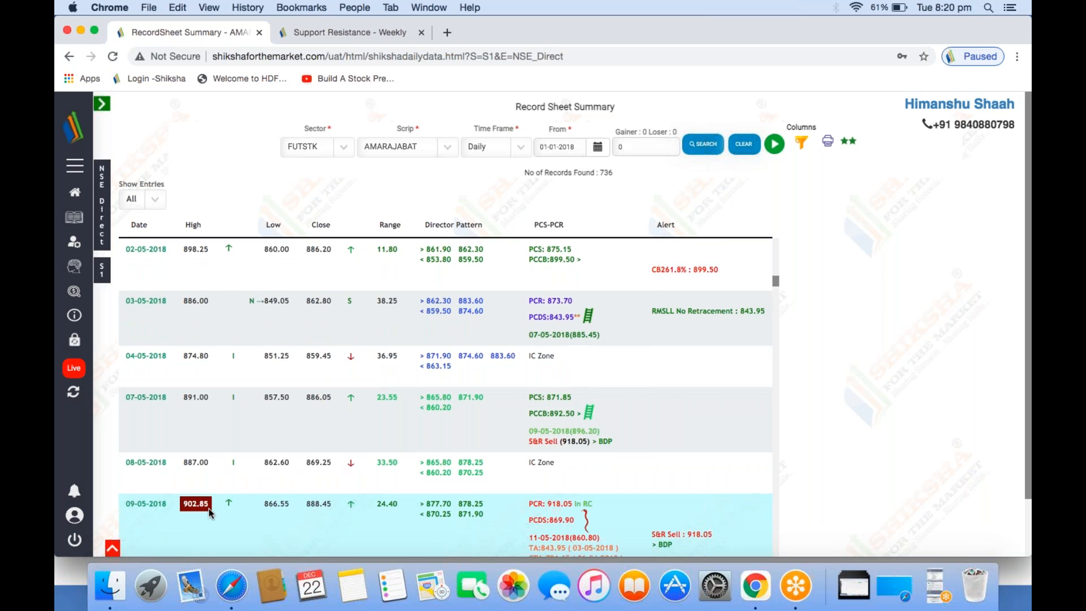
{"action": "scroll", "coordinate": [211, 513], "scroll_direction": "down", "scroll_amount": 1}
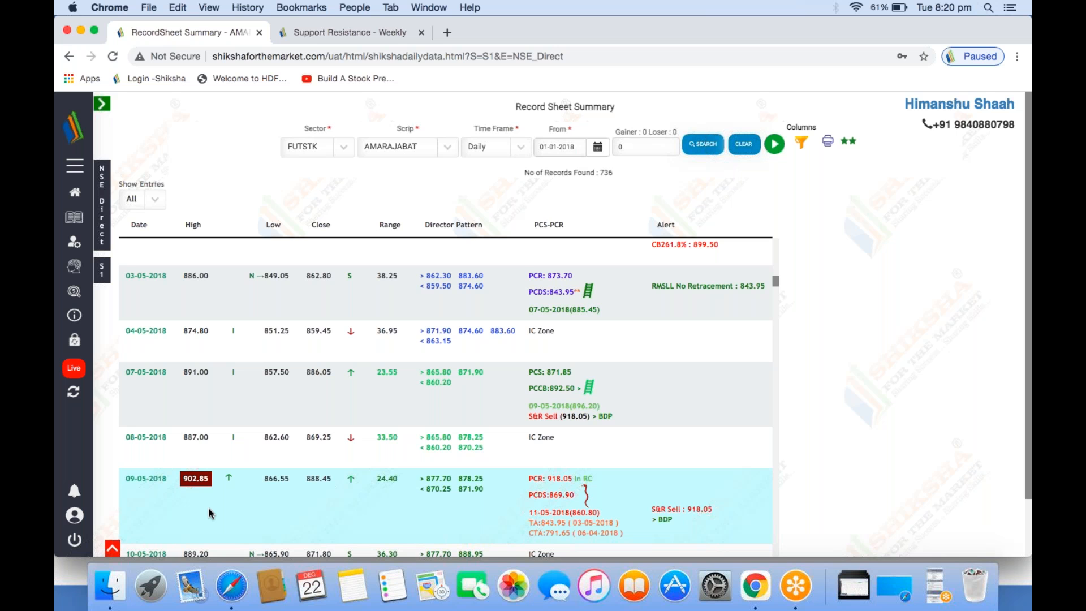
{"action": "scroll", "coordinate": [210, 513], "scroll_direction": "down", "scroll_amount": 2}
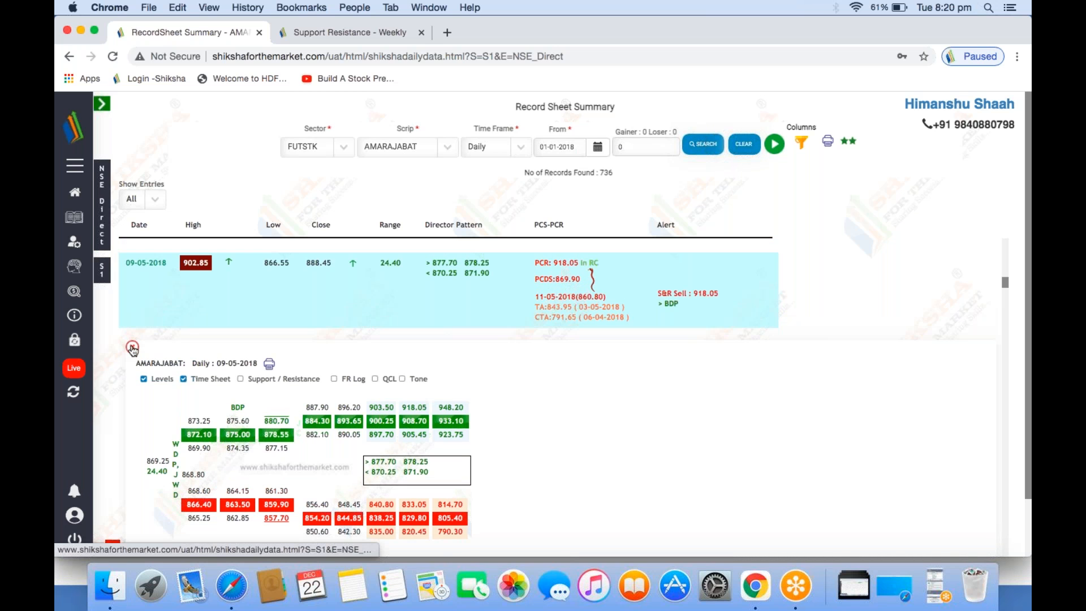
{"action": "left_click", "coordinate": [132, 347]}
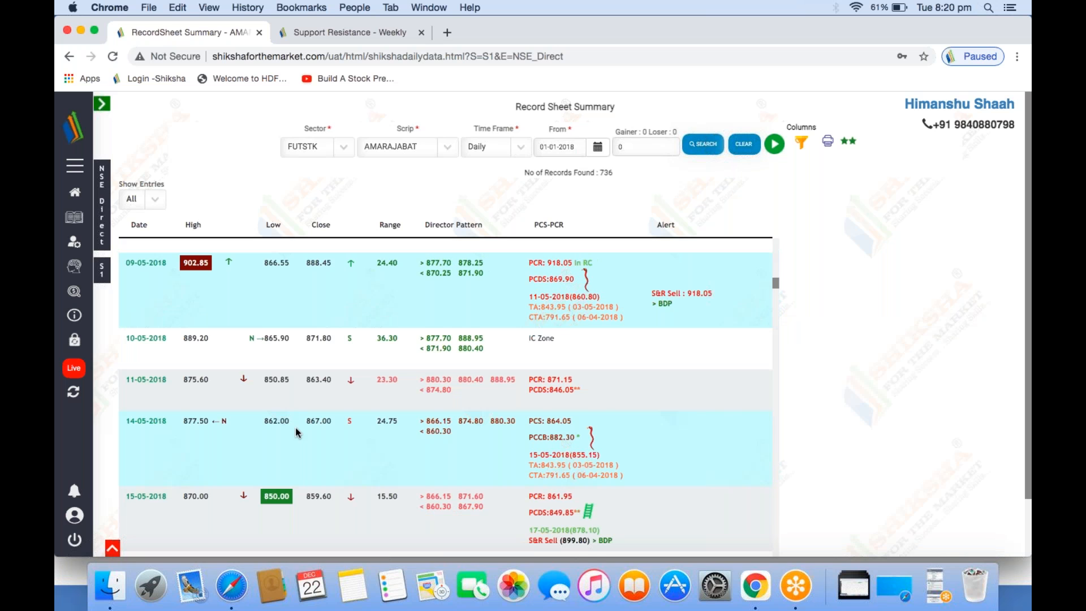
- Review the 17-05-2018 and 18-05-2018 records' 261.8% alerts, and search the Alert column through early August 2018 for more
{"action": "scroll", "coordinate": [295, 427], "scroll_direction": "down", "scroll_amount": 4}
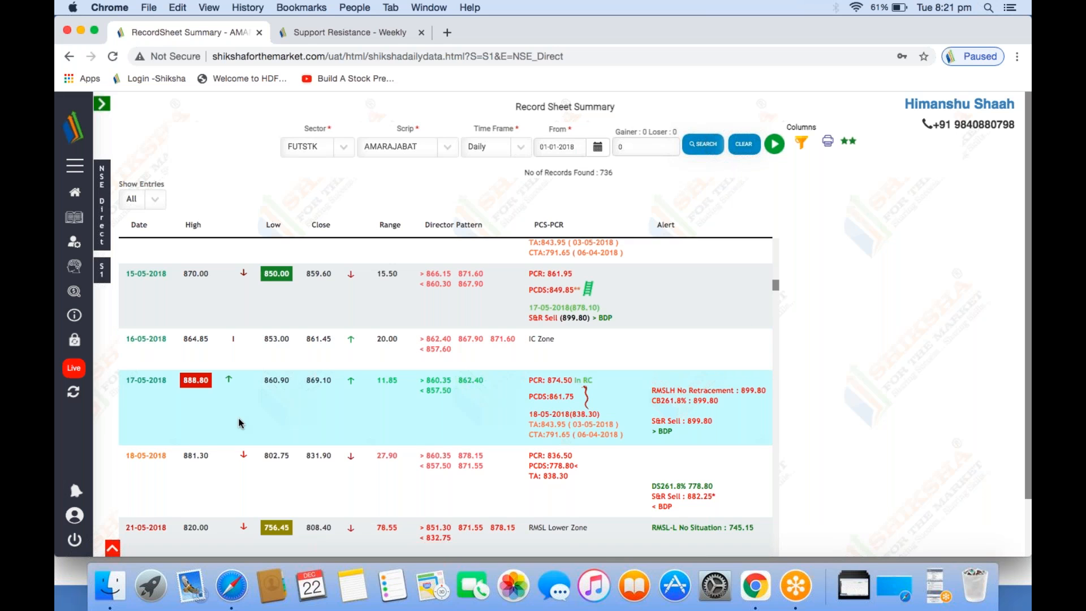
{"action": "scroll", "coordinate": [375, 418], "scroll_direction": "down", "scroll_amount": 1}
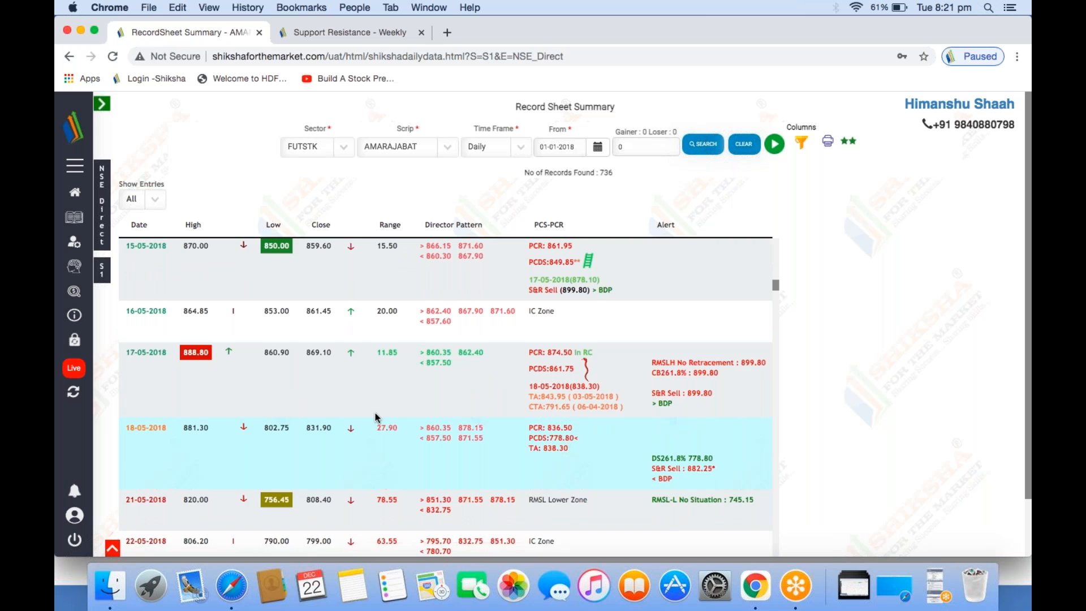
{"action": "scroll", "coordinate": [375, 414], "scroll_direction": "down", "scroll_amount": 2}
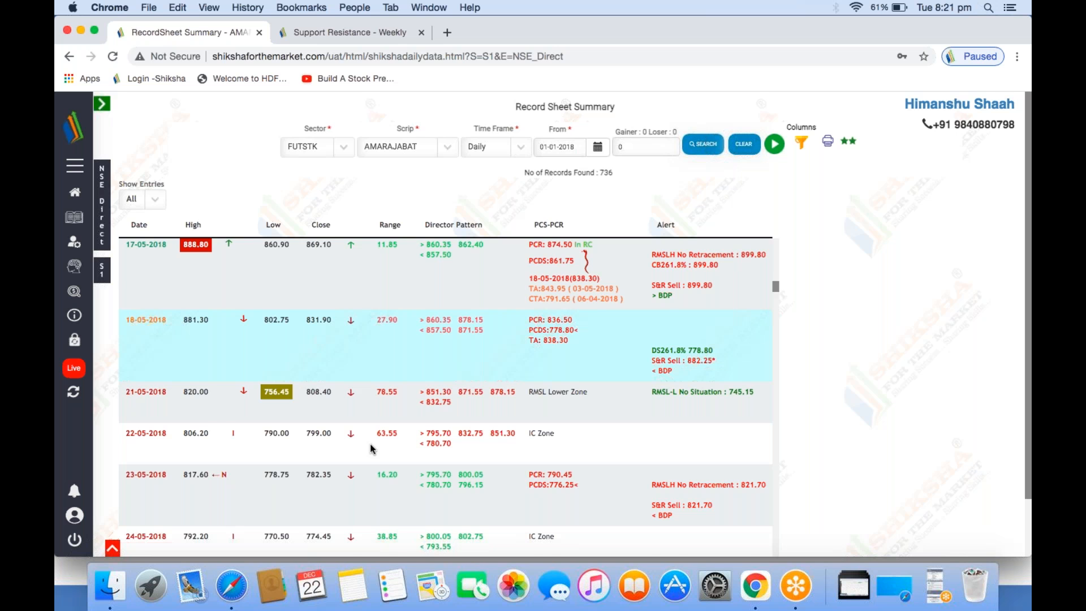
{"action": "scroll", "coordinate": [370, 449], "scroll_direction": "down", "scroll_amount": 4}
{"action": "scroll", "coordinate": [546, 435], "scroll_direction": "down", "scroll_amount": 20}
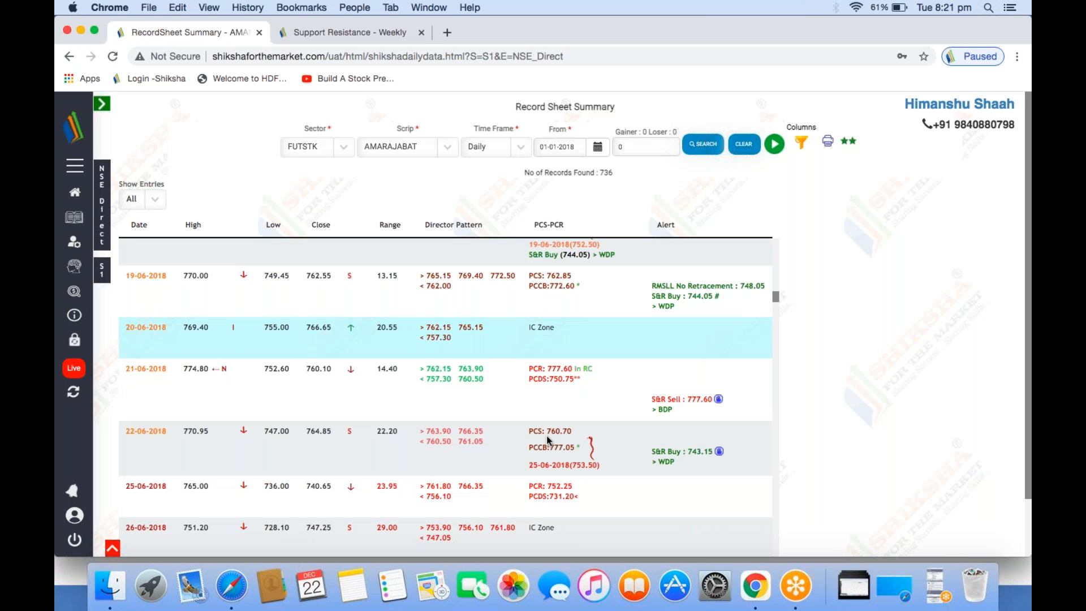
{"action": "scroll", "coordinate": [547, 435], "scroll_direction": "down", "scroll_amount": 4}
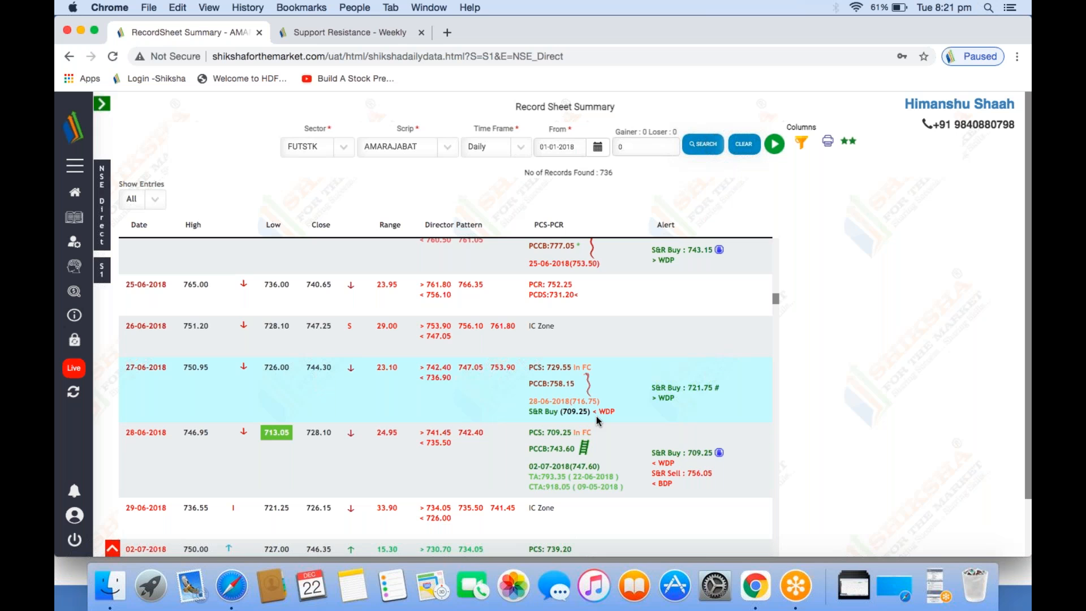
{"action": "scroll", "coordinate": [596, 415], "scroll_direction": "down", "scroll_amount": 5}
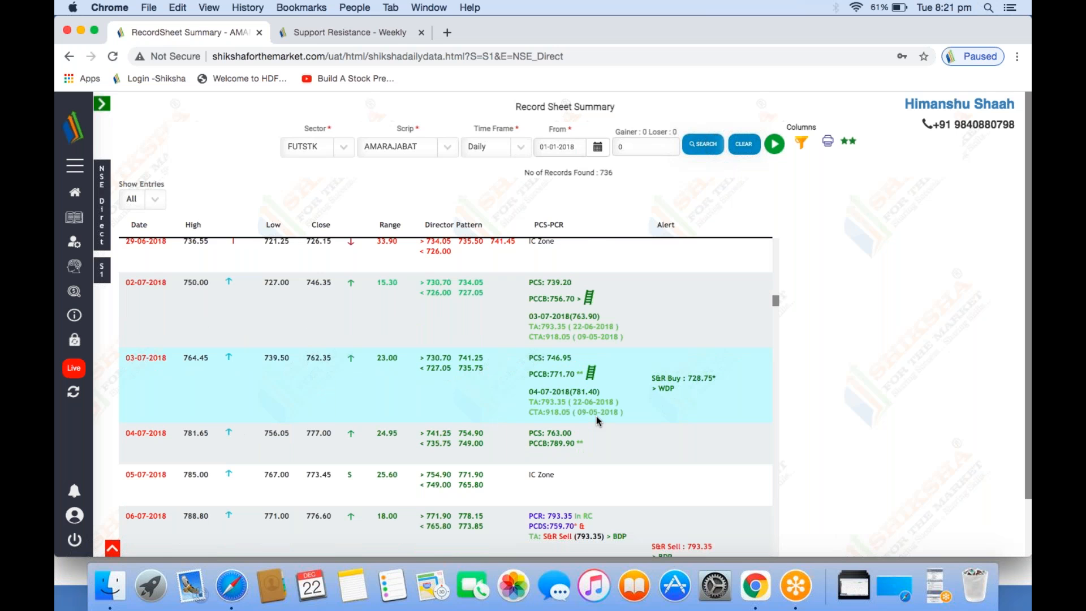
{"action": "scroll", "coordinate": [597, 416], "scroll_direction": "down", "scroll_amount": 10}
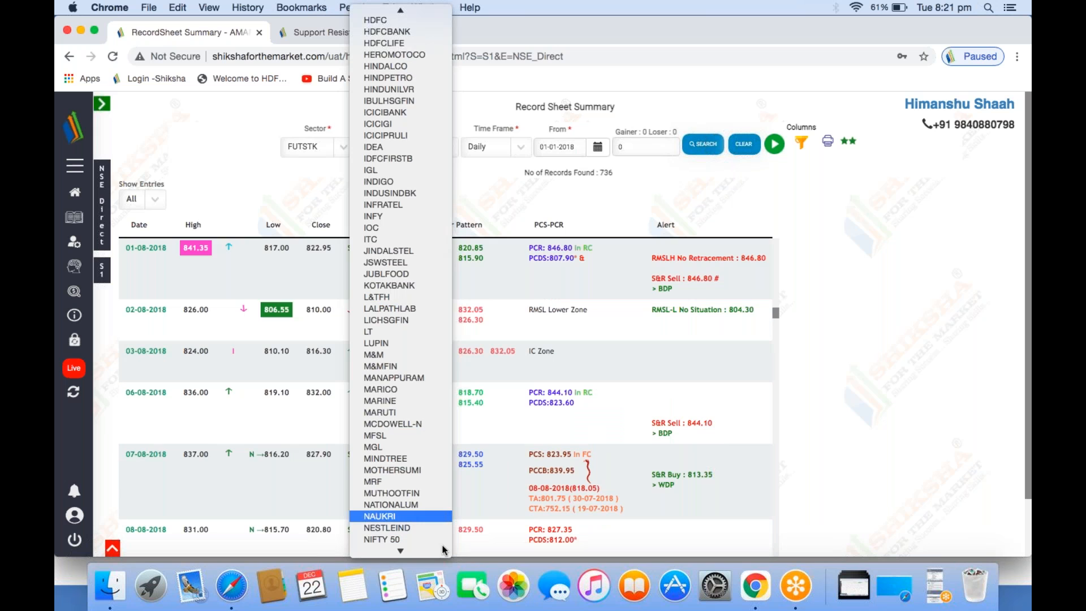
- Load the record sheet for the NIFTY 50 scrip with the Monthly time frame from 01-01-2018
{"action": "scroll", "coordinate": [392, 455], "scroll_direction": "down", "scroll_amount": 3}
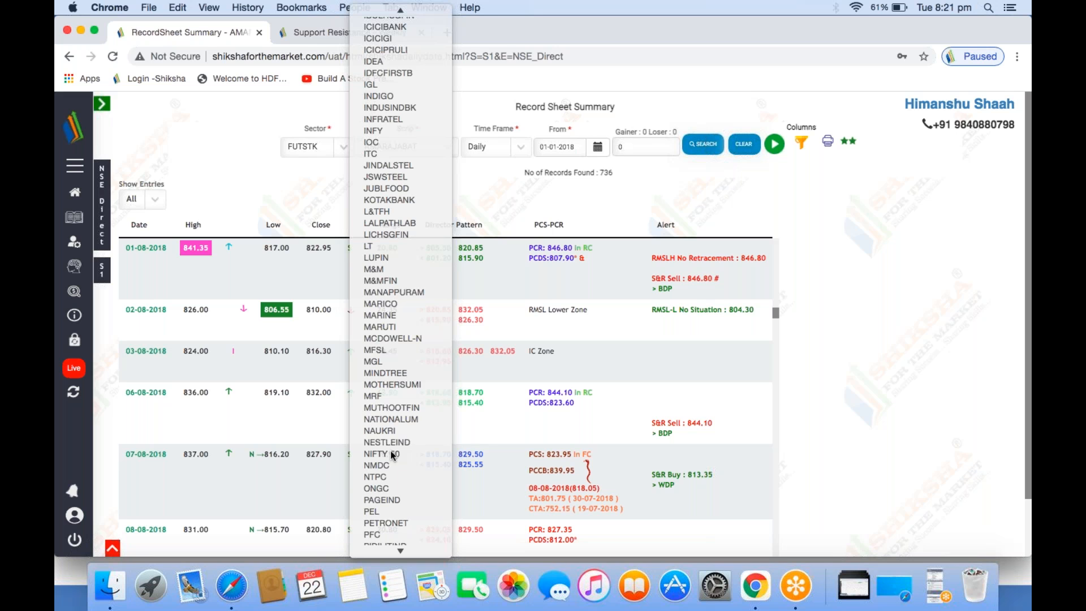
{"action": "left_click", "coordinate": [390, 453]}
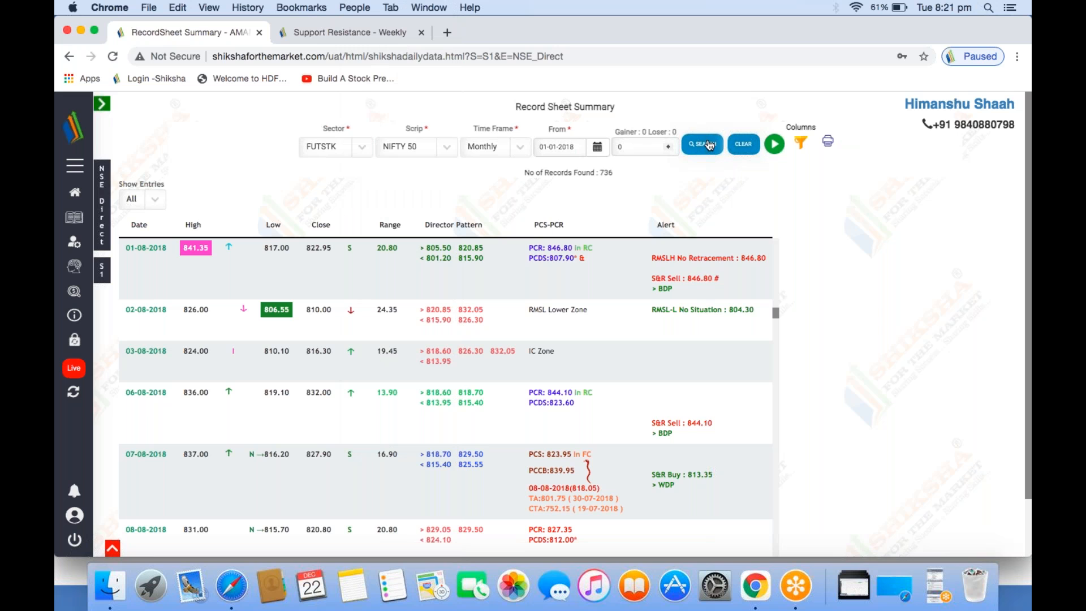
{"action": "left_click", "coordinate": [710, 146]}
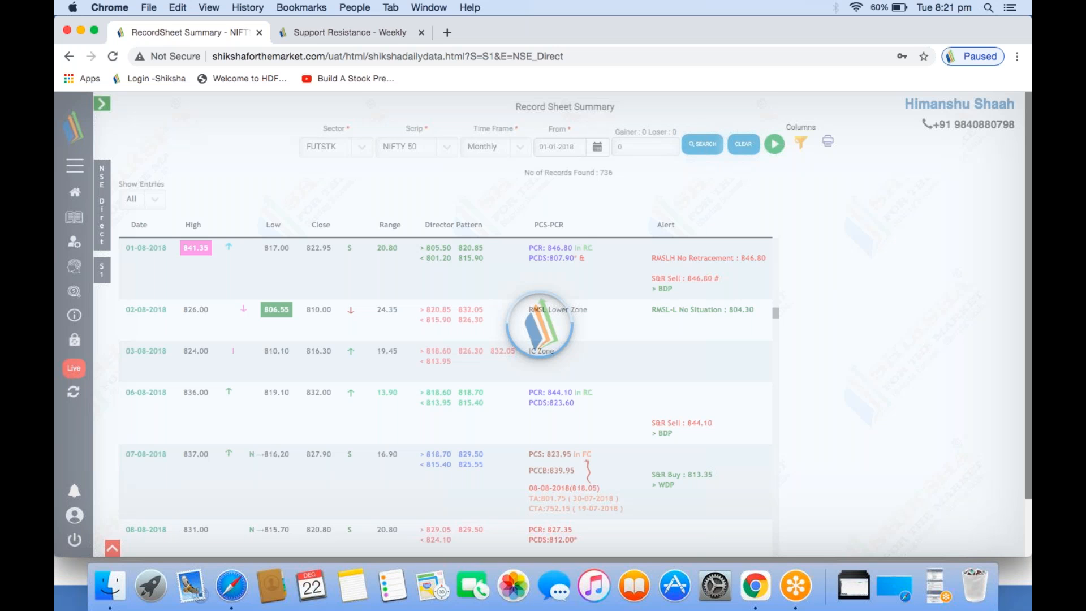
- Open the 30-11-2020 monthly record's details with Support / Resistance shown, examine its levels and occurrences, and close them
{"action": "scroll", "coordinate": [470, 407], "scroll_direction": "down", "scroll_amount": 2}
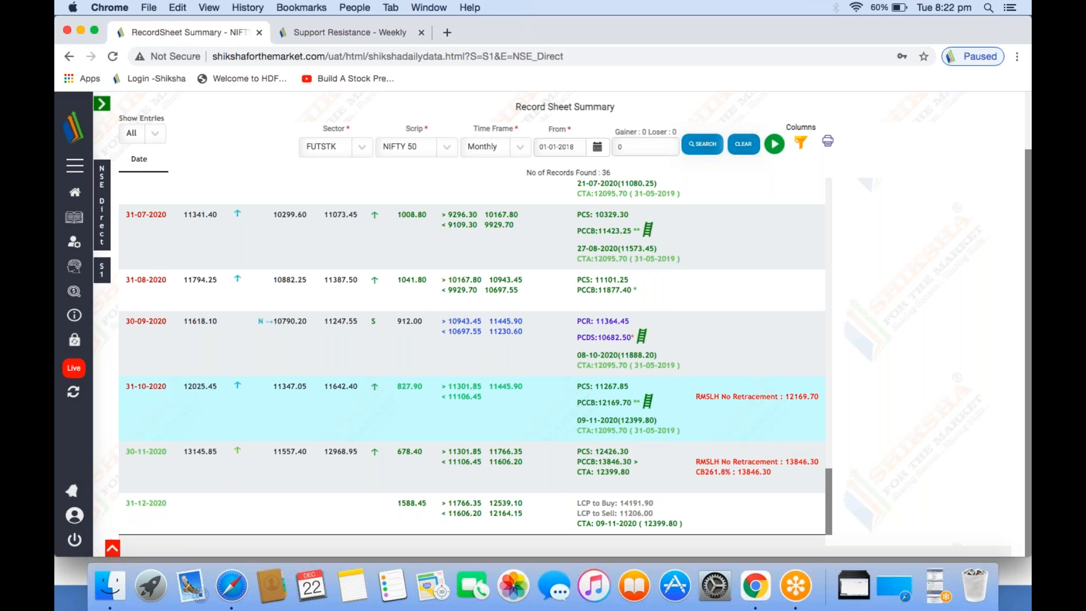
{"action": "left_click", "coordinate": [322, 508]}
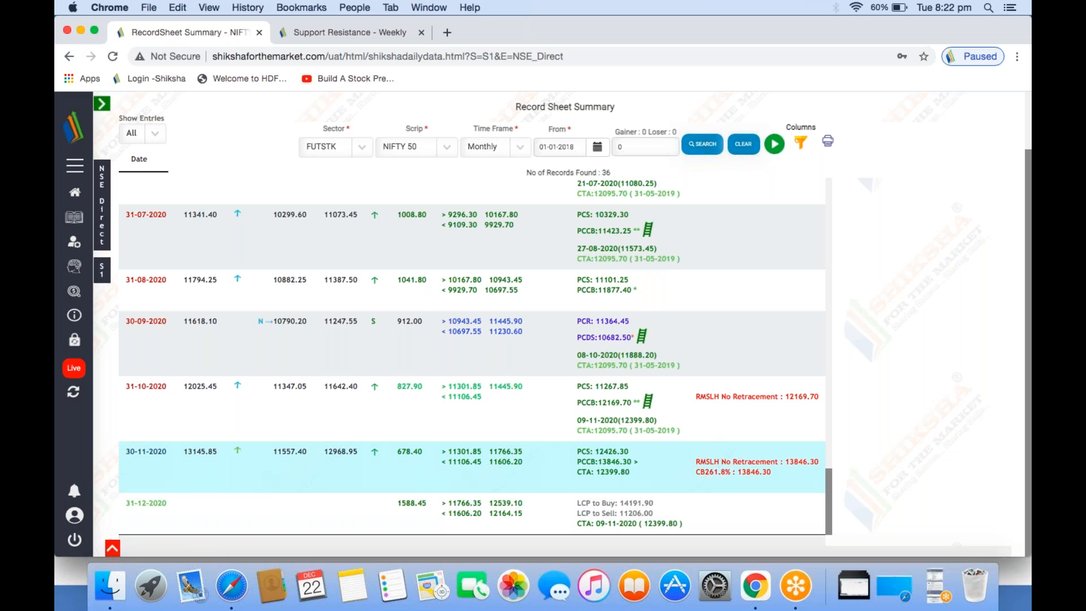
{"action": "left_click", "coordinate": [146, 452]}
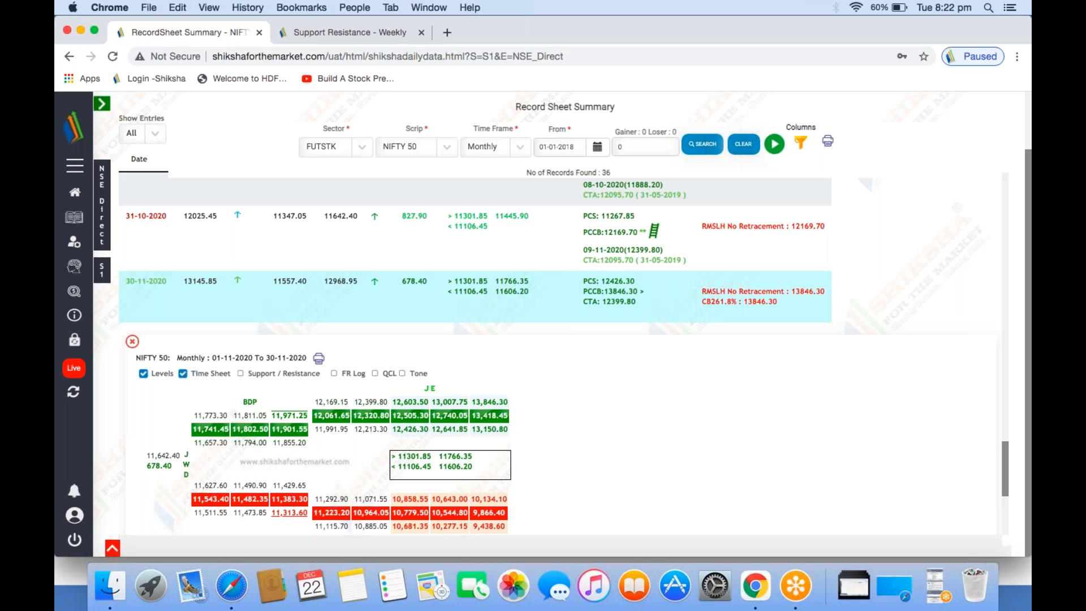
{"action": "scroll", "coordinate": [245, 277], "scroll_direction": "down", "scroll_amount": 2}
{"action": "left_click", "coordinate": [245, 277]}
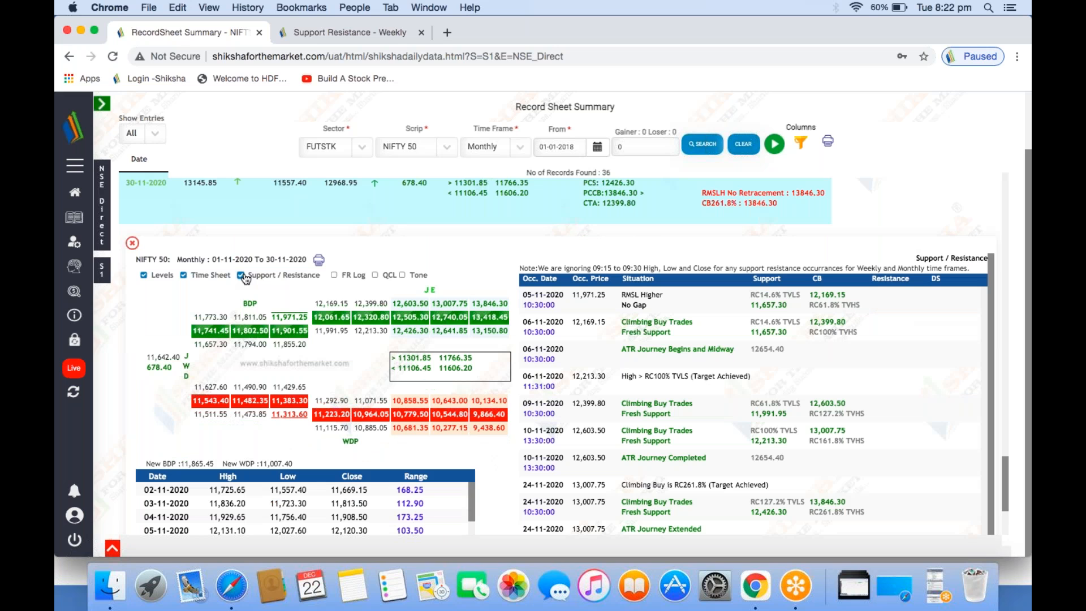
{"action": "scroll", "coordinate": [482, 310], "scroll_direction": "down", "scroll_amount": 1}
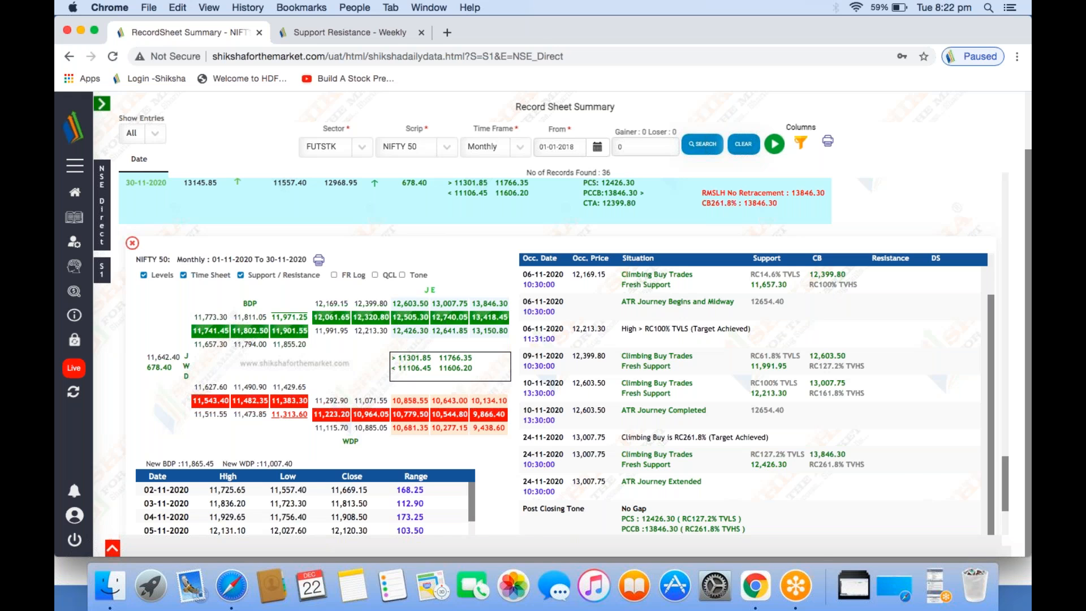
{"action": "left_click", "coordinate": [132, 243]}
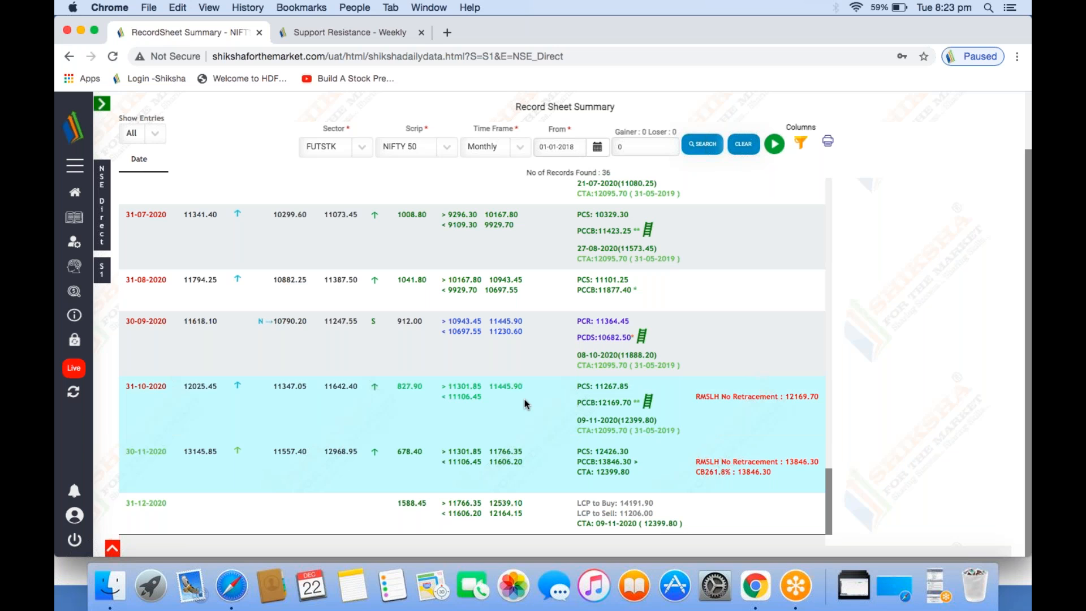
- Open the 31-12-2020 monthly record's details and show its Support / Resistance occurrences beside the levels
{"action": "scroll", "coordinate": [524, 400], "scroll_direction": "down", "scroll_amount": 1}
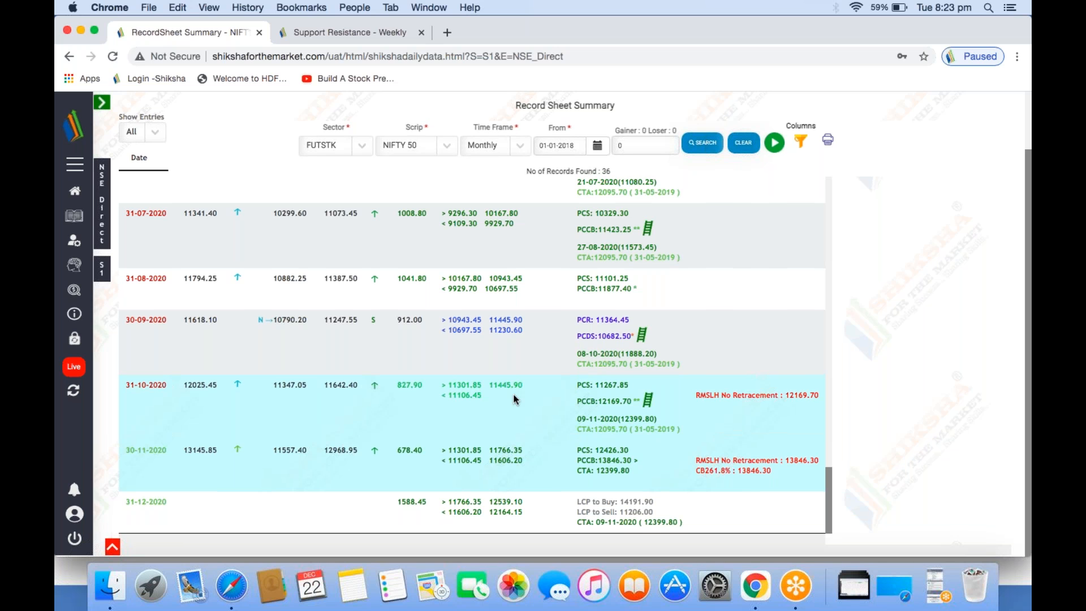
{"action": "scroll", "coordinate": [516, 399], "scroll_direction": "up", "scroll_amount": 1}
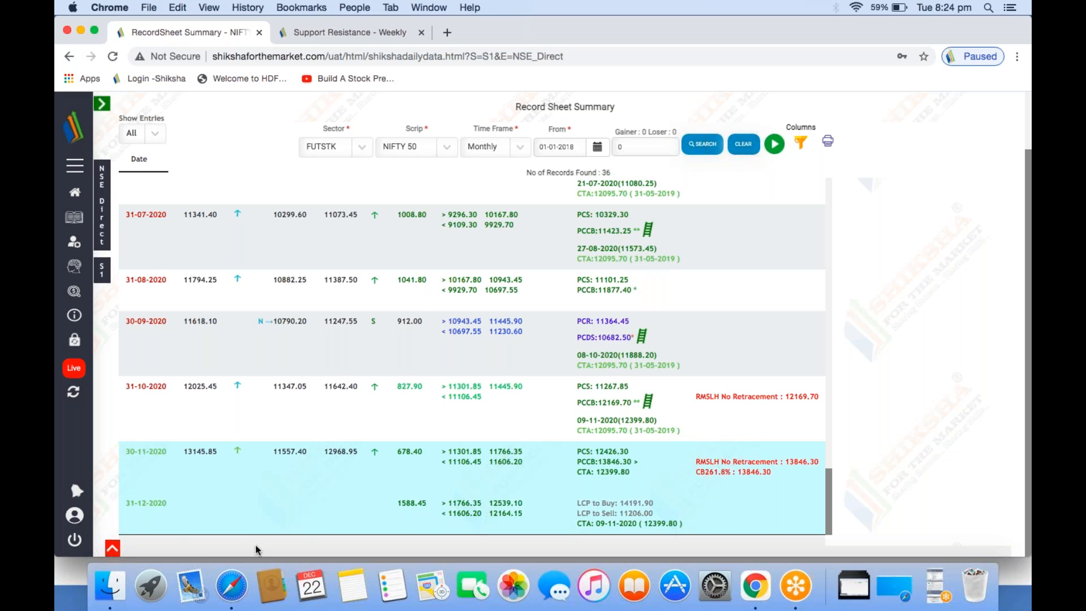
{"action": "left_click", "coordinate": [162, 505]}
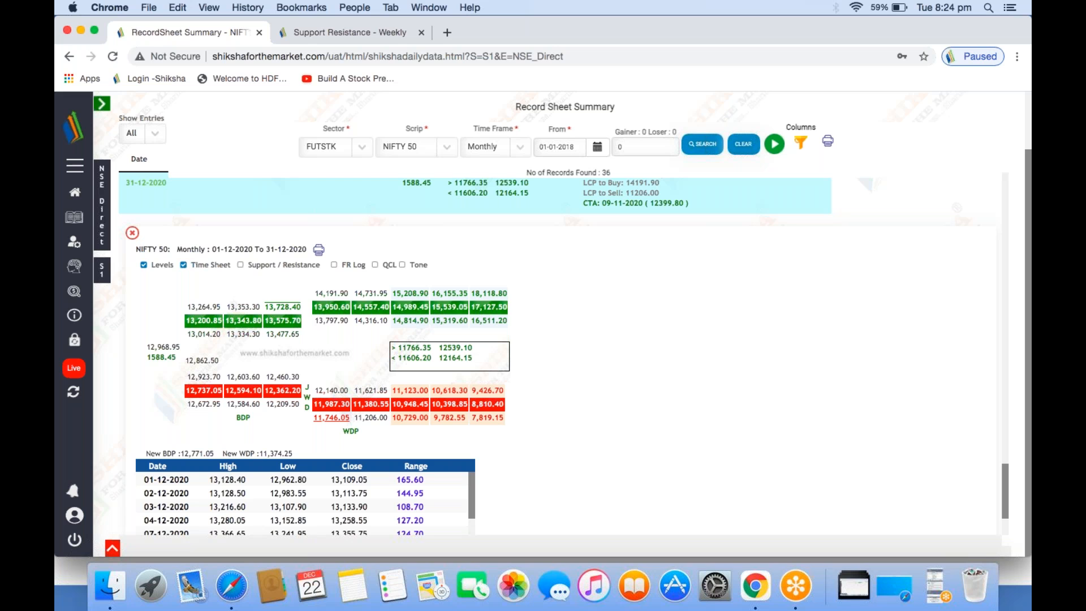
{"action": "left_click", "coordinate": [241, 265]}
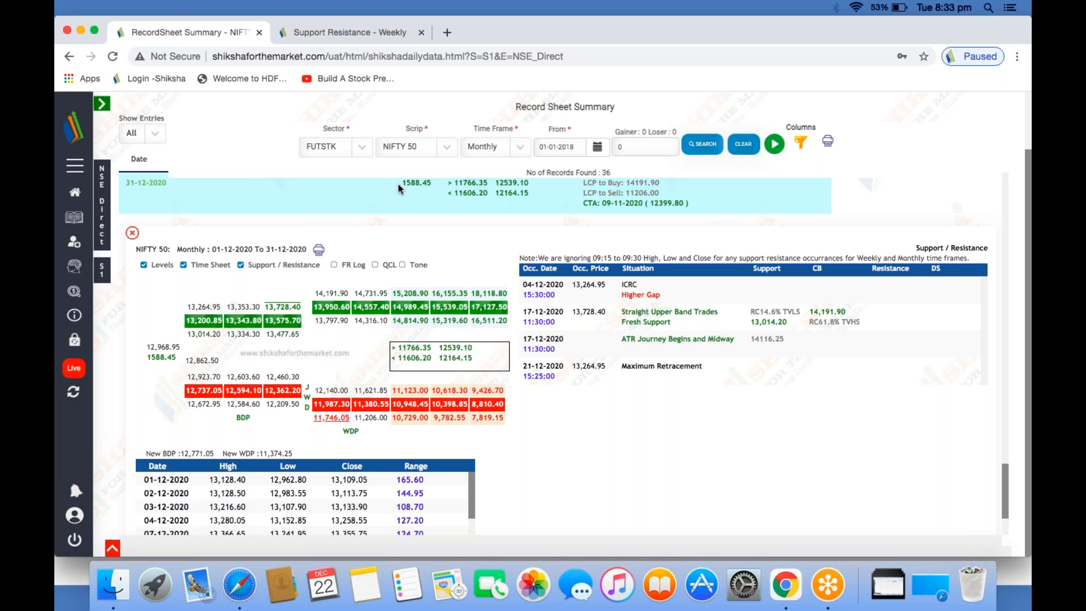
{"action": "left_click", "coordinate": [266, 178]}
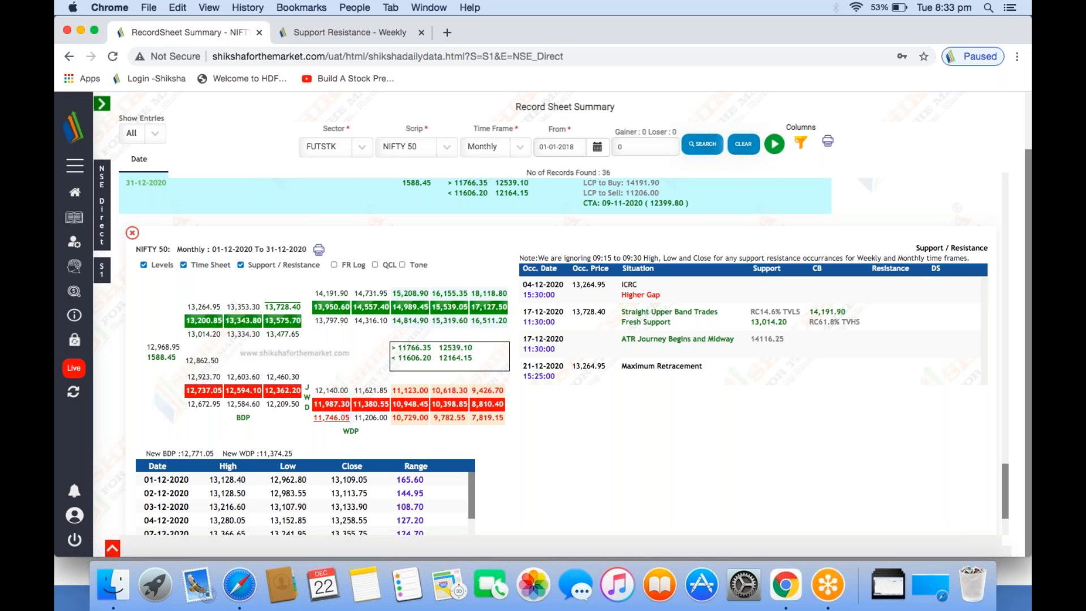
- Open the User Manual in a new browser tab and bring up the Price Analysis Course contents PDF
{"action": "mouse_move", "coordinate": [98, 316]}
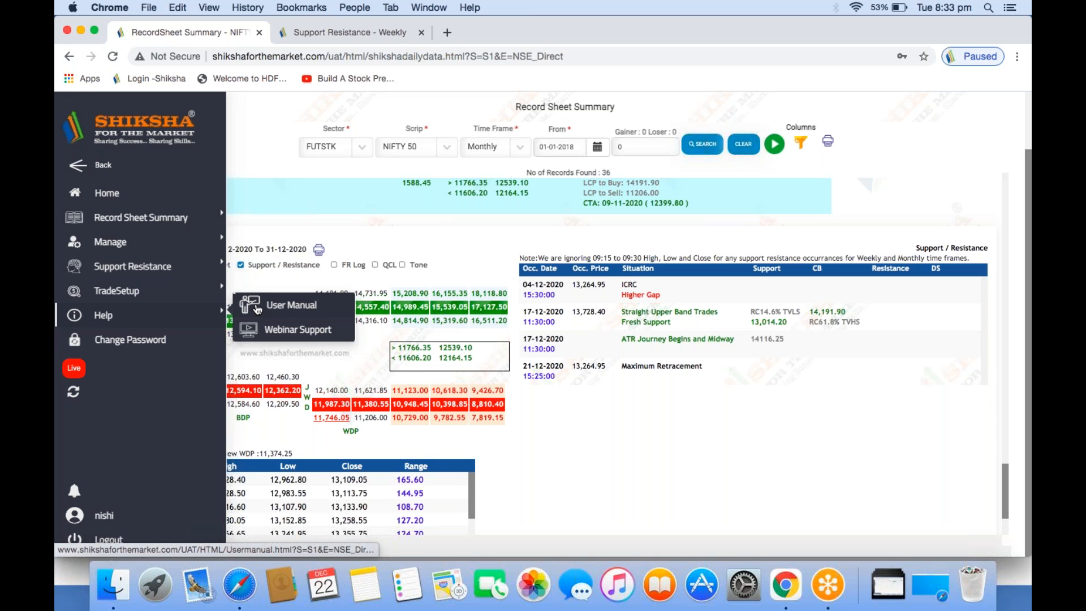
{"action": "right_click", "coordinate": [256, 306]}
{"action": "left_click", "coordinate": [281, 310]}
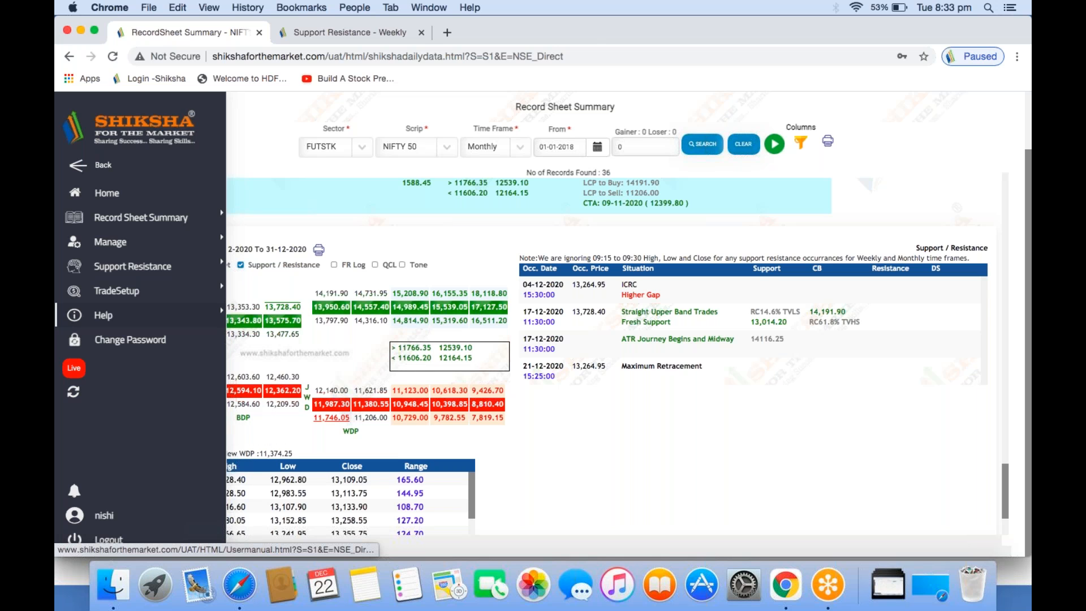
{"action": "left_click", "coordinate": [490, 35]}
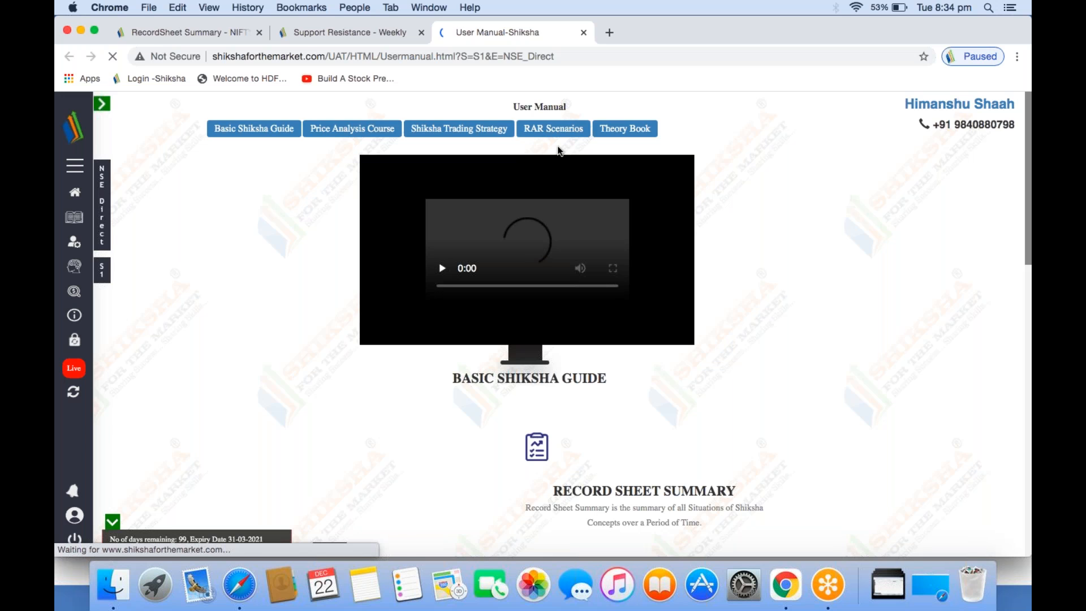
{"action": "left_click", "coordinate": [325, 136]}
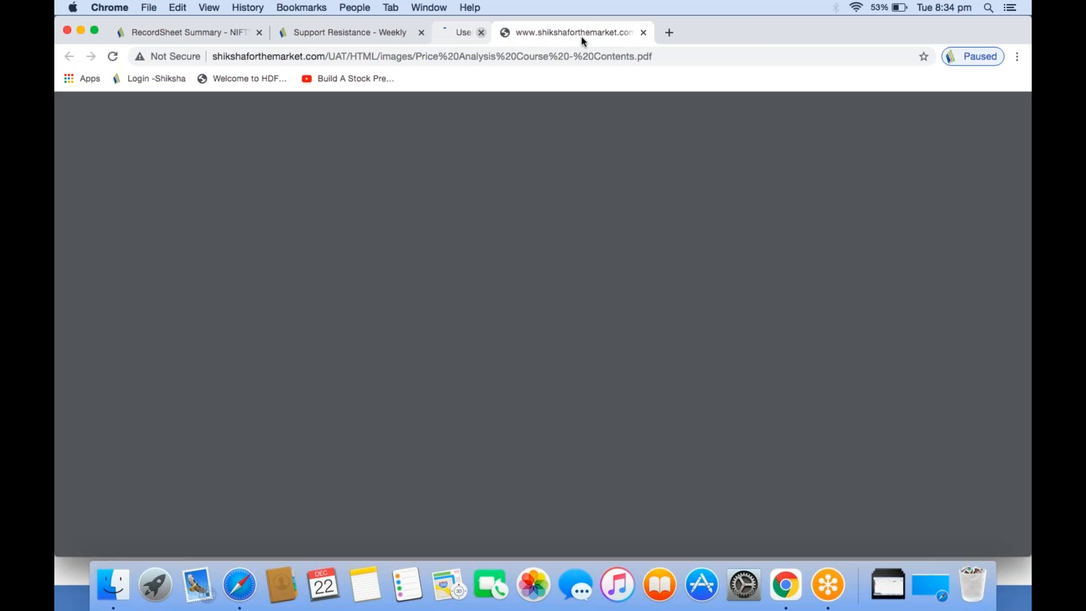
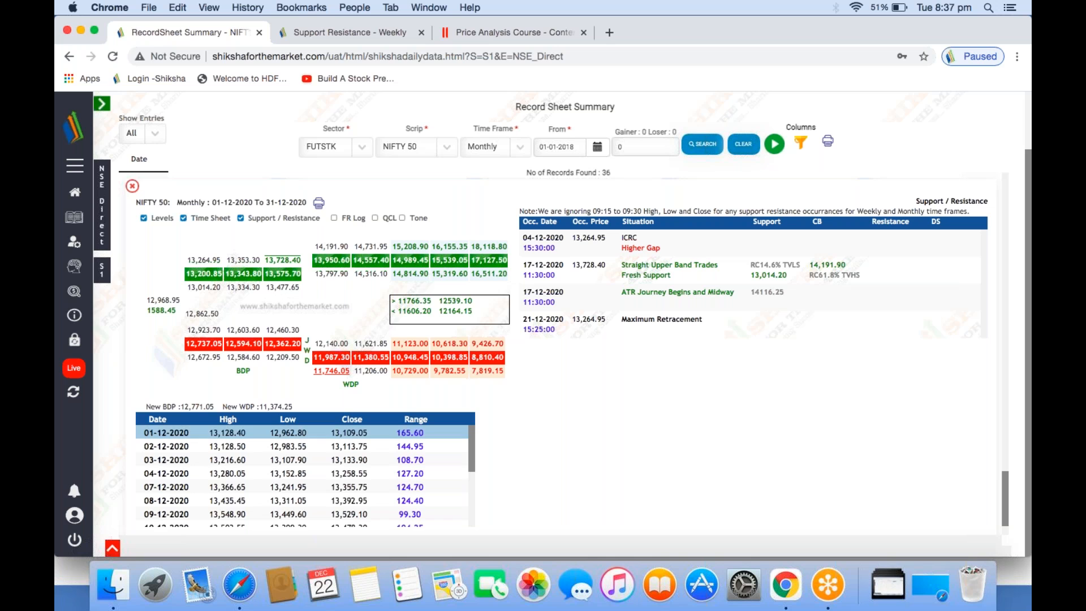
- In the monthly December 2020 details, review the daily price rows through 21-12-2020 and the Straight Upper Band Trades occurrence
{"action": "scroll", "coordinate": [257, 508], "scroll_direction": "down", "scroll_amount": 5}
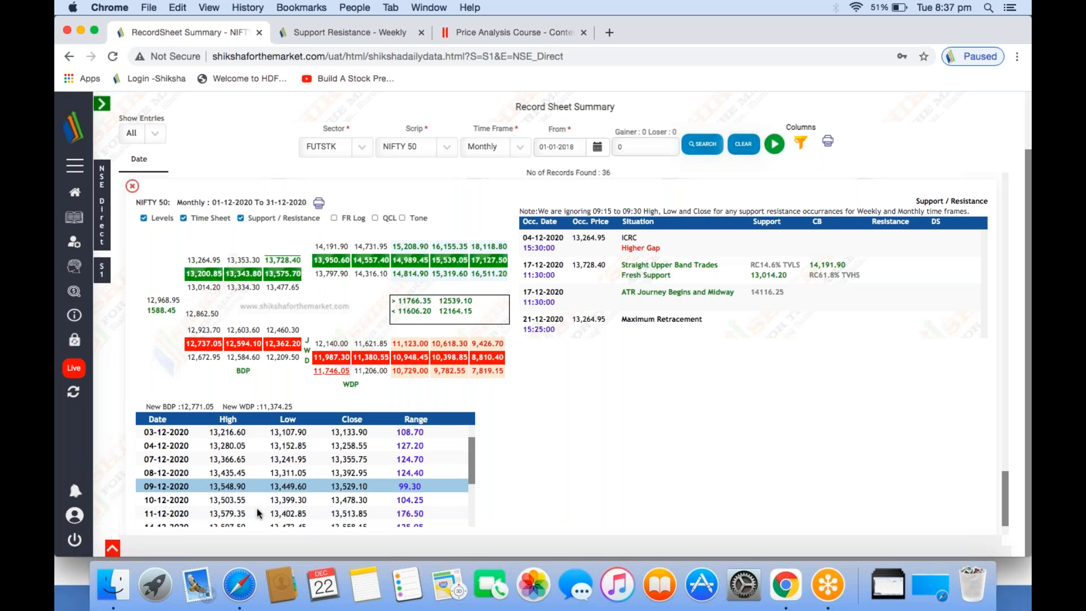
{"action": "scroll", "coordinate": [257, 508], "scroll_direction": "down", "scroll_amount": 3}
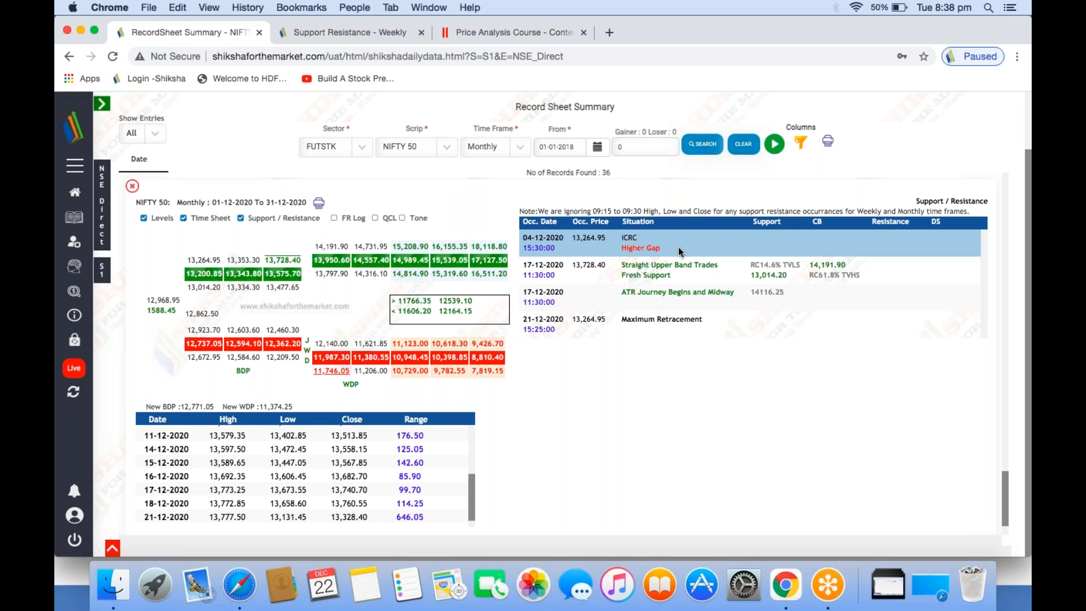
{"action": "left_click", "coordinate": [628, 264]}
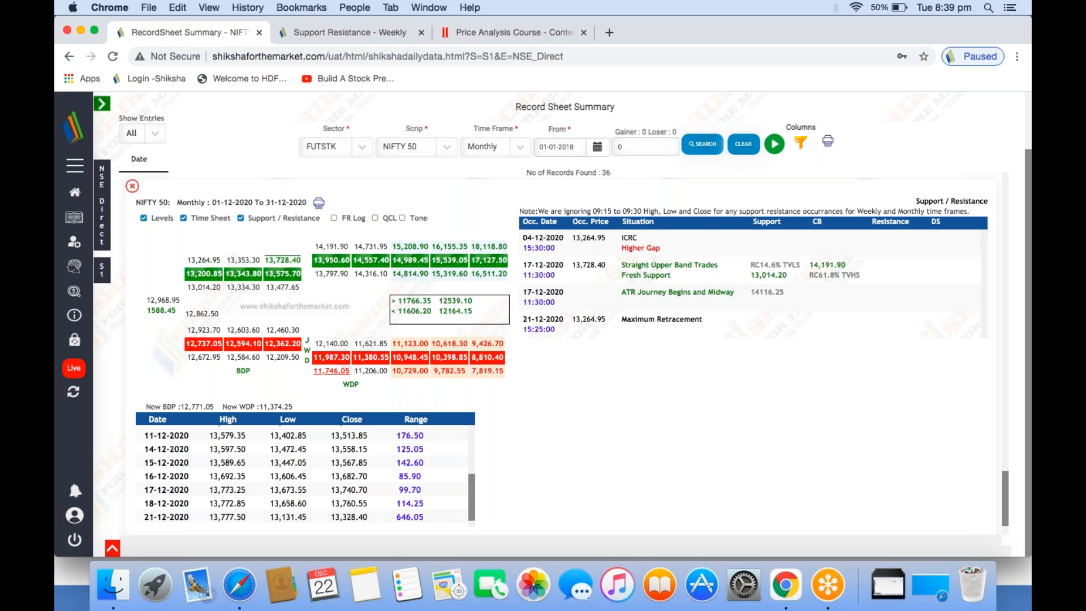
- Open a second Record Sheet Summary in a new browser tab and load NIFTY 50 with the Weekly time frame from 01-01-2020
{"action": "left_click", "coordinate": [74, 166]}
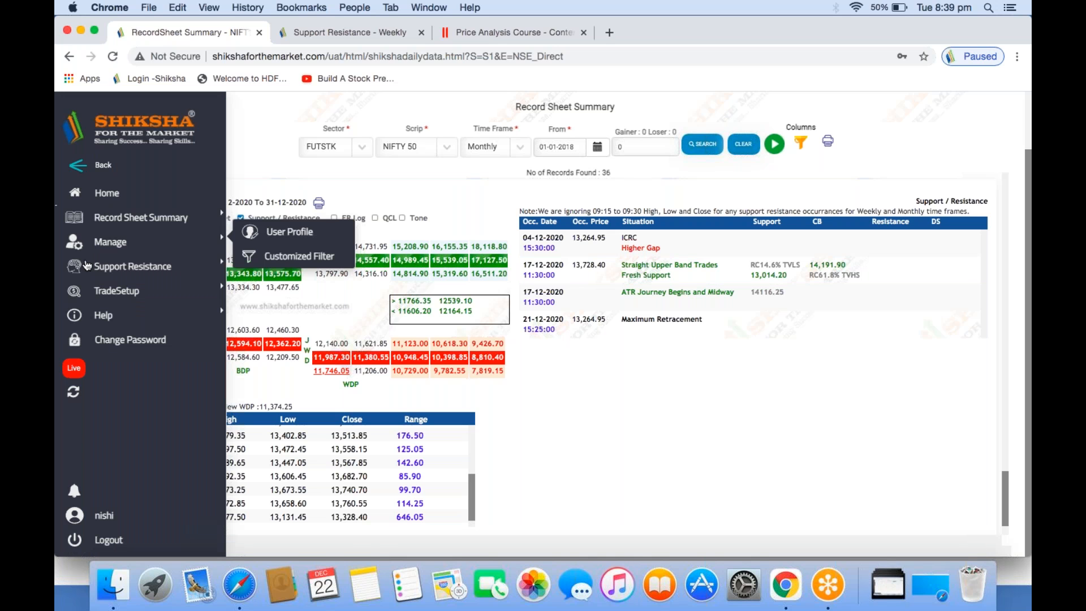
{"action": "mouse_move", "coordinate": [113, 217]}
{"action": "left_click", "coordinate": [295, 208]}
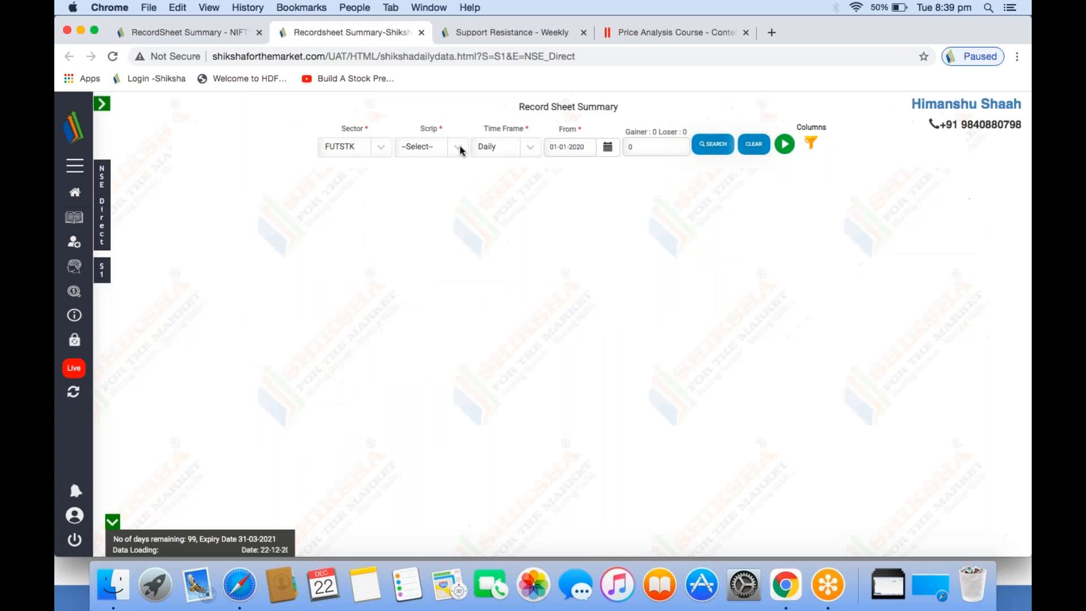
{"action": "left_click", "coordinate": [460, 148]}
{"action": "key", "text": "Return"}
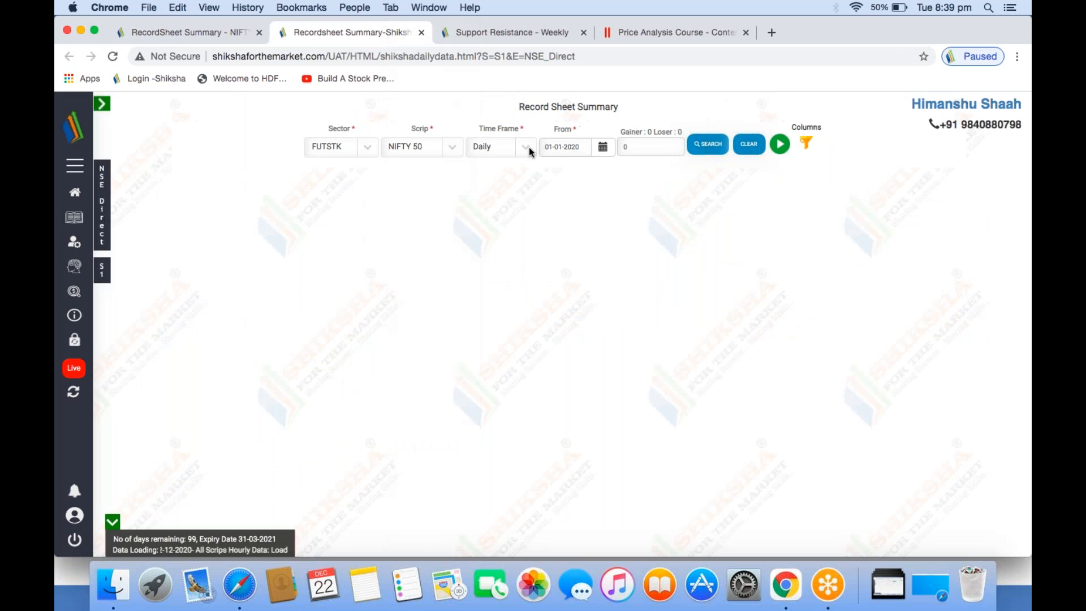
{"action": "left_click", "coordinate": [509, 147]}
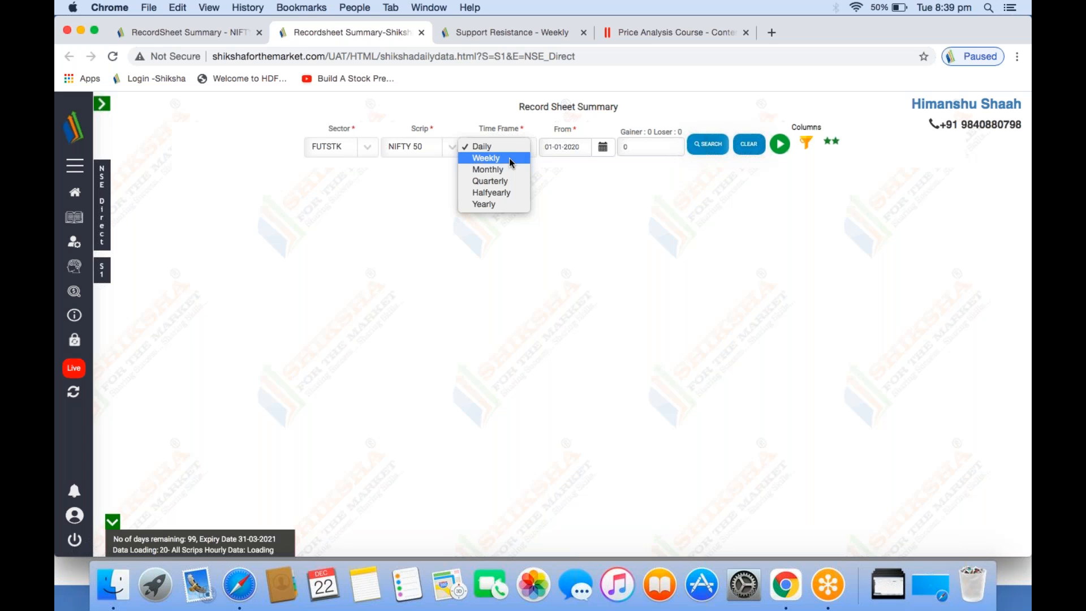
{"action": "left_click", "coordinate": [509, 158]}
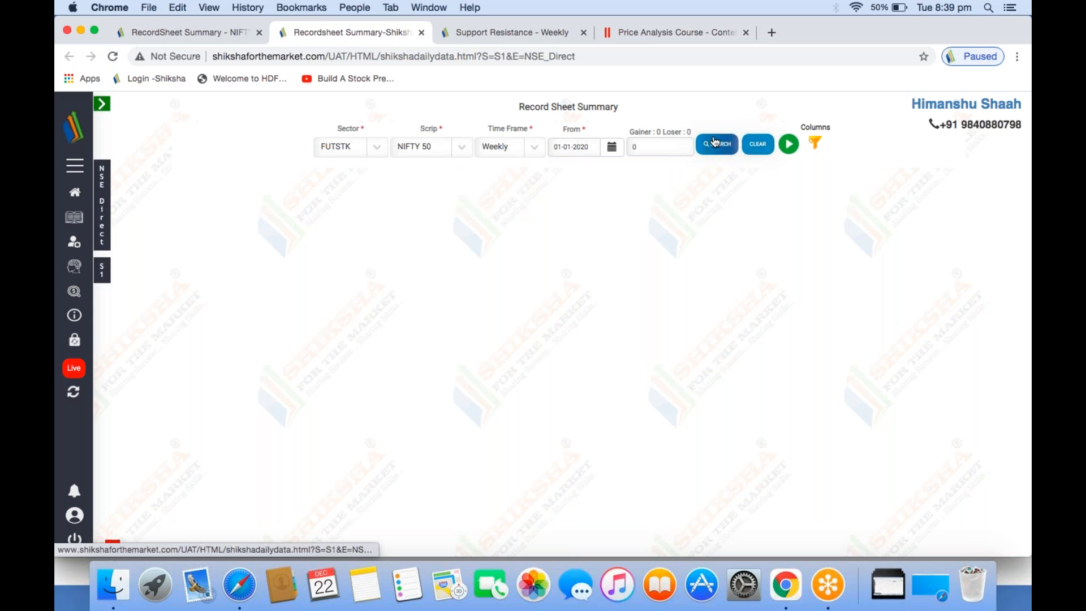
{"action": "left_click", "coordinate": [716, 143]}
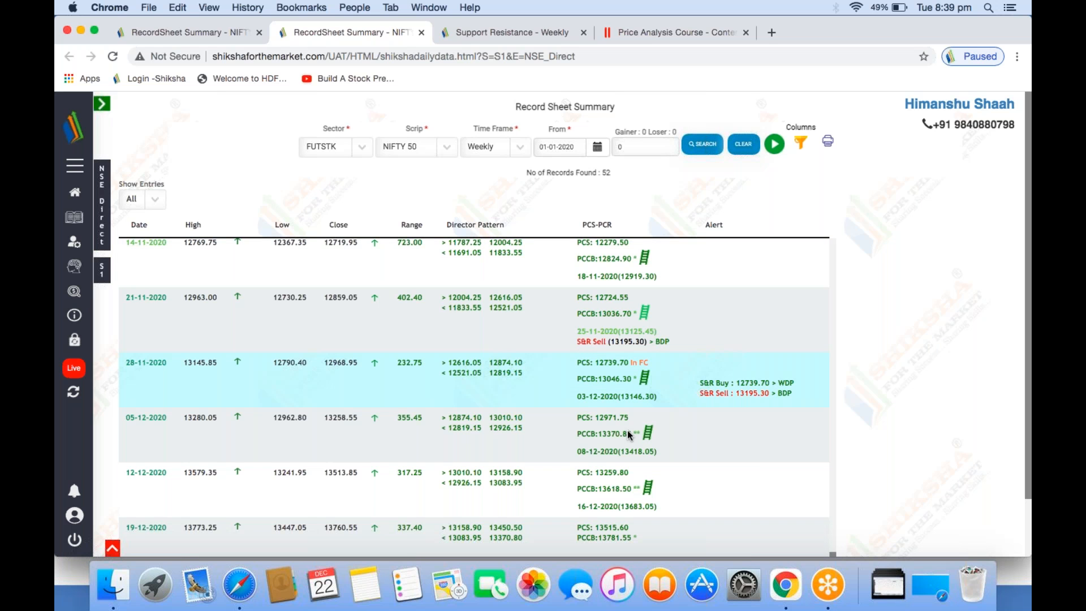
- Open the 19-12-2020 weekly record's details with Support / Resistance shown and examine its levels, occurrences and daily prices
{"action": "scroll", "coordinate": [627, 430], "scroll_direction": "down", "scroll_amount": 3}
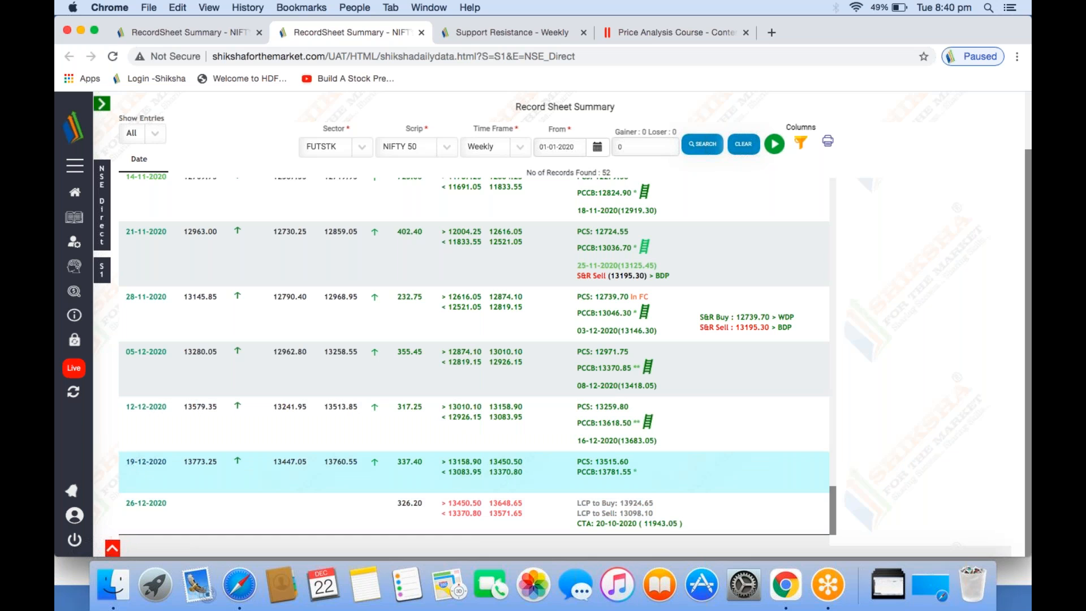
{"action": "left_click", "coordinate": [146, 463]}
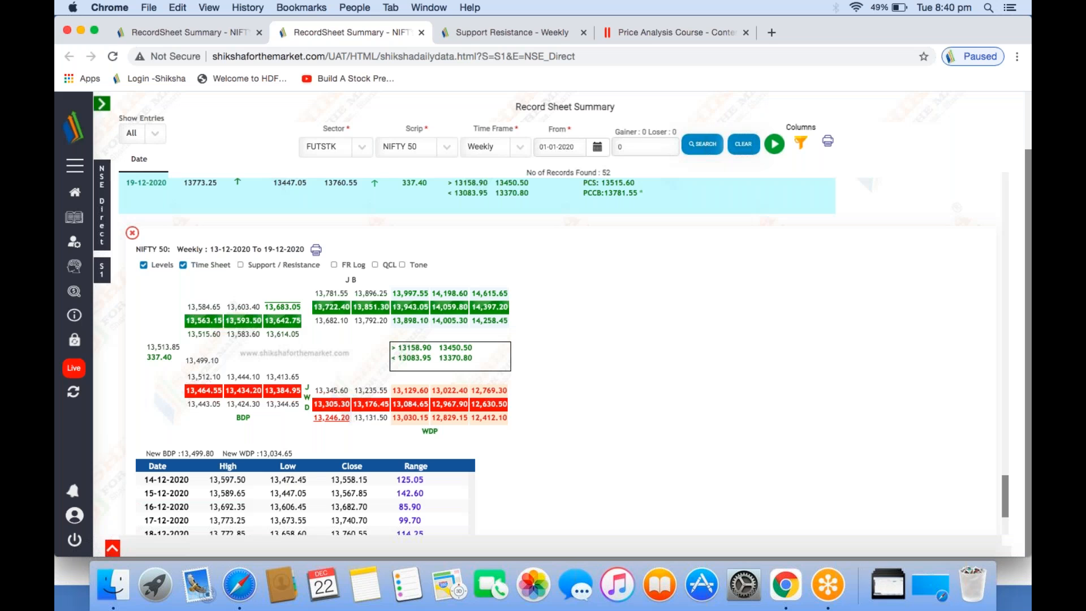
{"action": "left_click", "coordinate": [241, 265]}
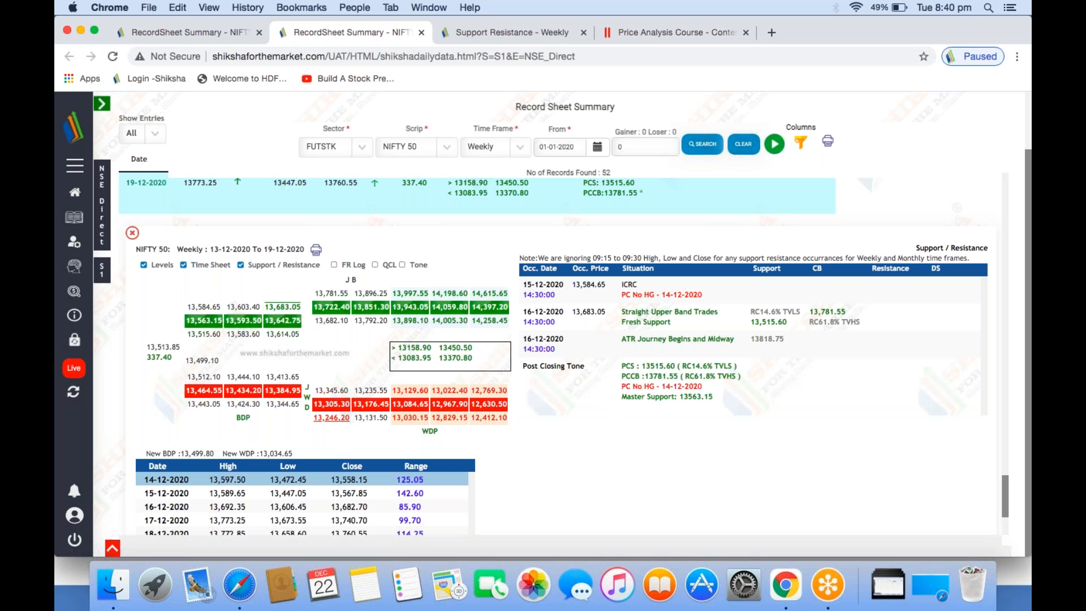
{"action": "scroll", "coordinate": [736, 362], "scroll_direction": "down", "scroll_amount": 1}
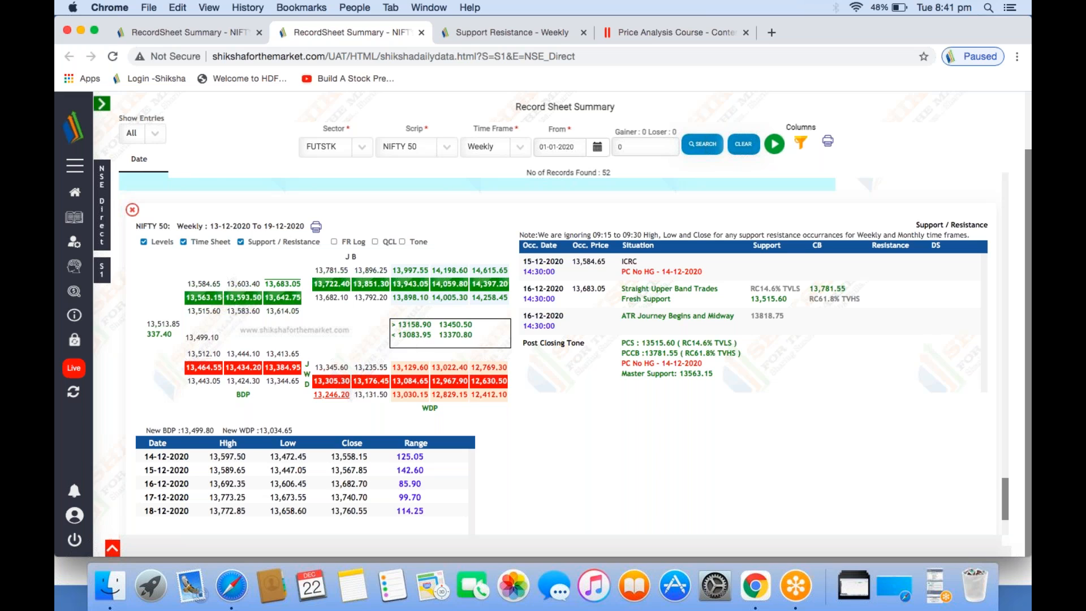
- Close the 19-12-2020 details and examine the 26-12-2020 weekly record's levels and Support / Resistance occurrences
{"action": "left_click", "coordinate": [133, 210]}
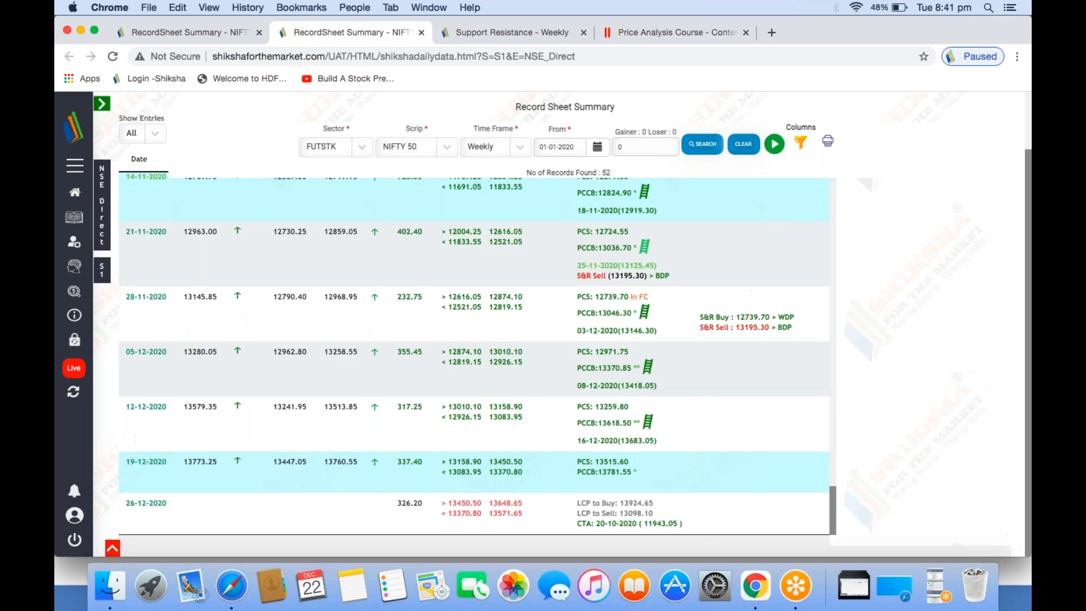
{"action": "left_click", "coordinate": [144, 509]}
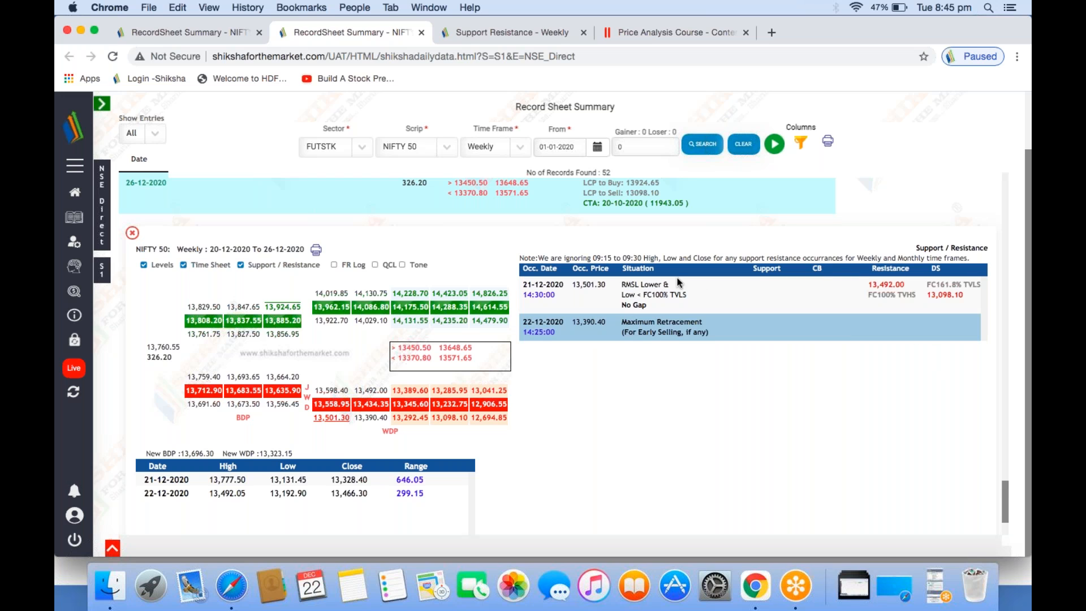
- Reload the NIFTY 50 sheet with the Monthly time frame from 01-01-2020 and examine the 31-12-2020 record's levels and Support / Resistance occurrences
{"action": "left_click", "coordinate": [516, 147]}
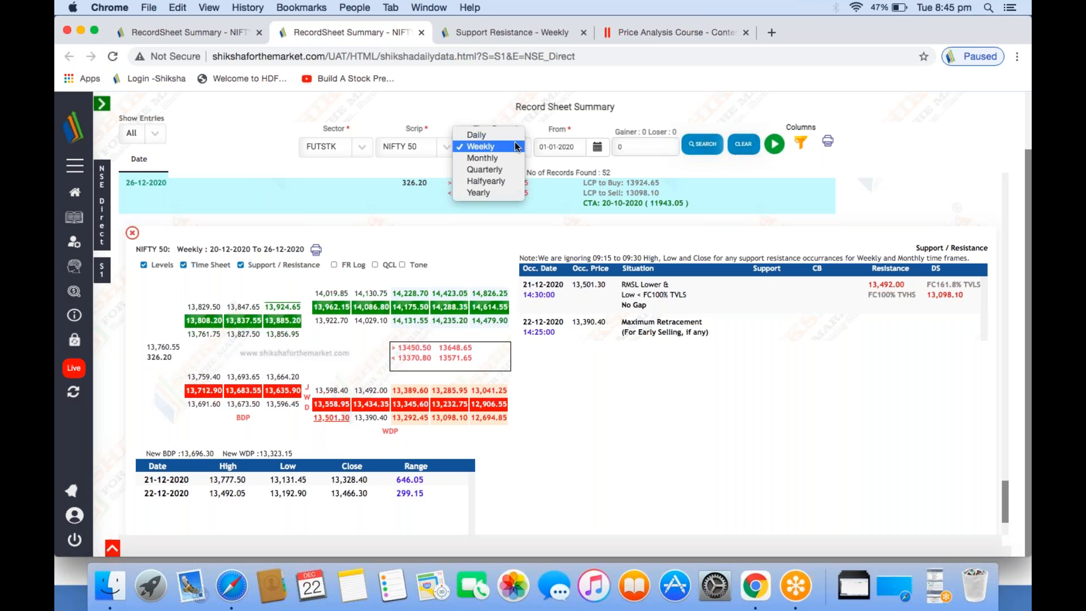
{"action": "left_click", "coordinate": [482, 158]}
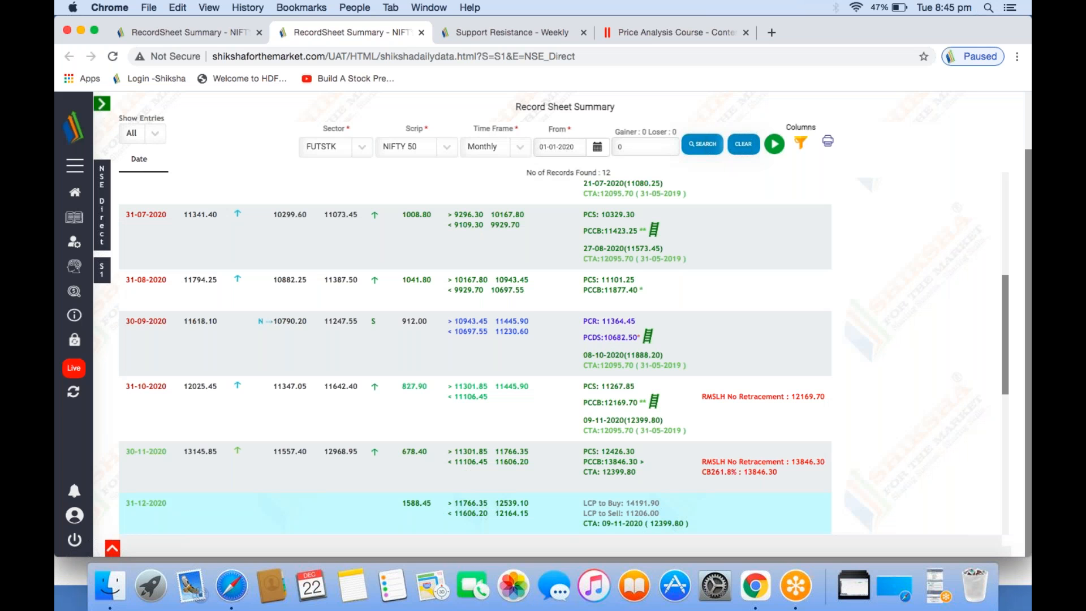
{"action": "scroll", "coordinate": [175, 459], "scroll_direction": "down", "scroll_amount": 5}
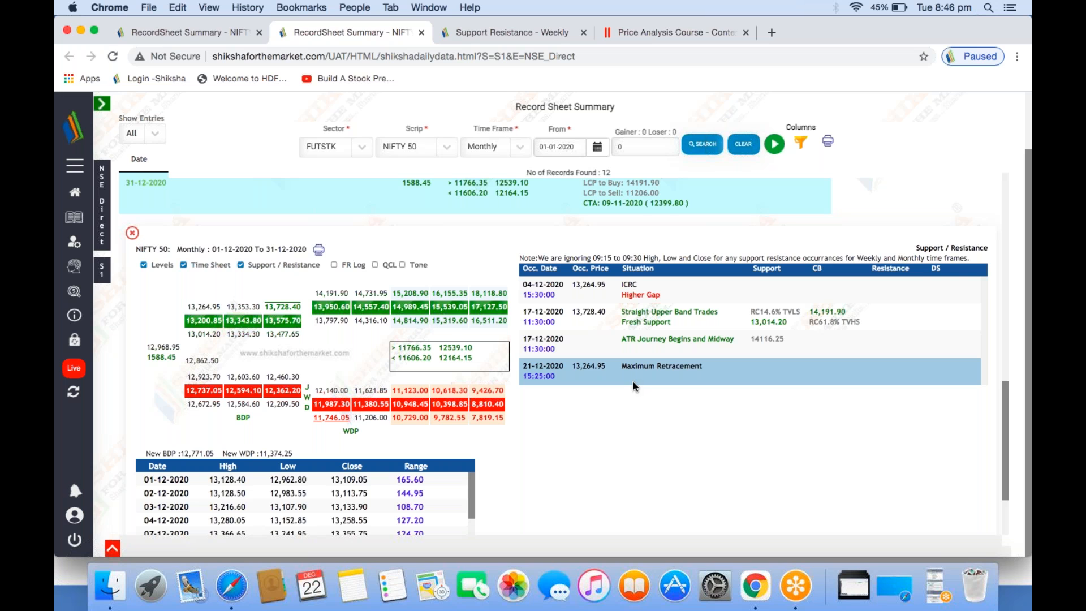
{"action": "left_click", "coordinate": [935, 571]}
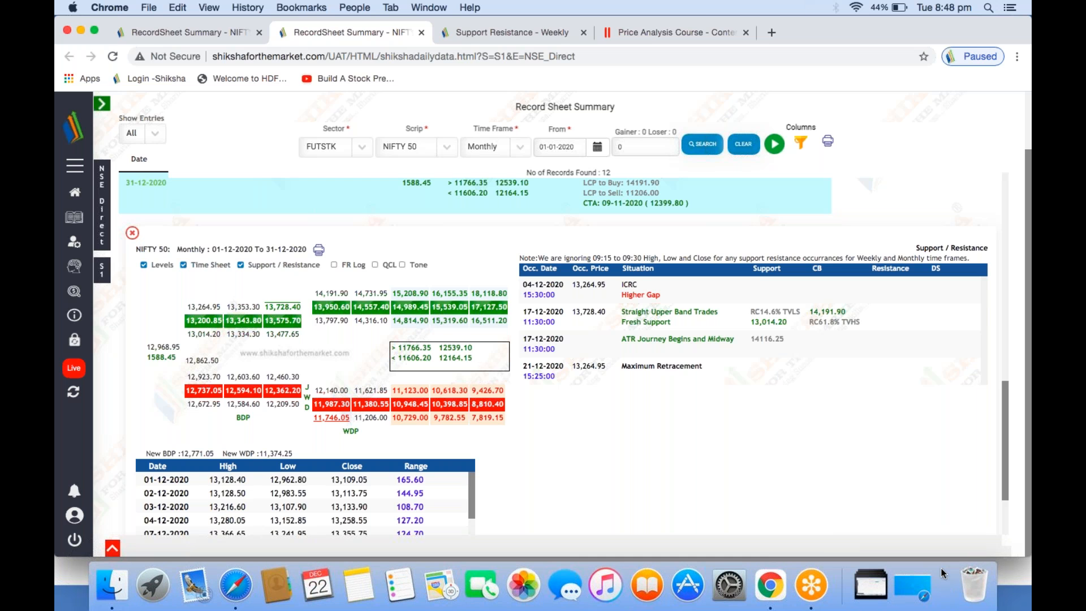
- Close the 31-12-2020 monthly details and search the record sheet for ACC with the Daily time frame from 01-01-2020
{"action": "left_click", "coordinate": [941, 586]}
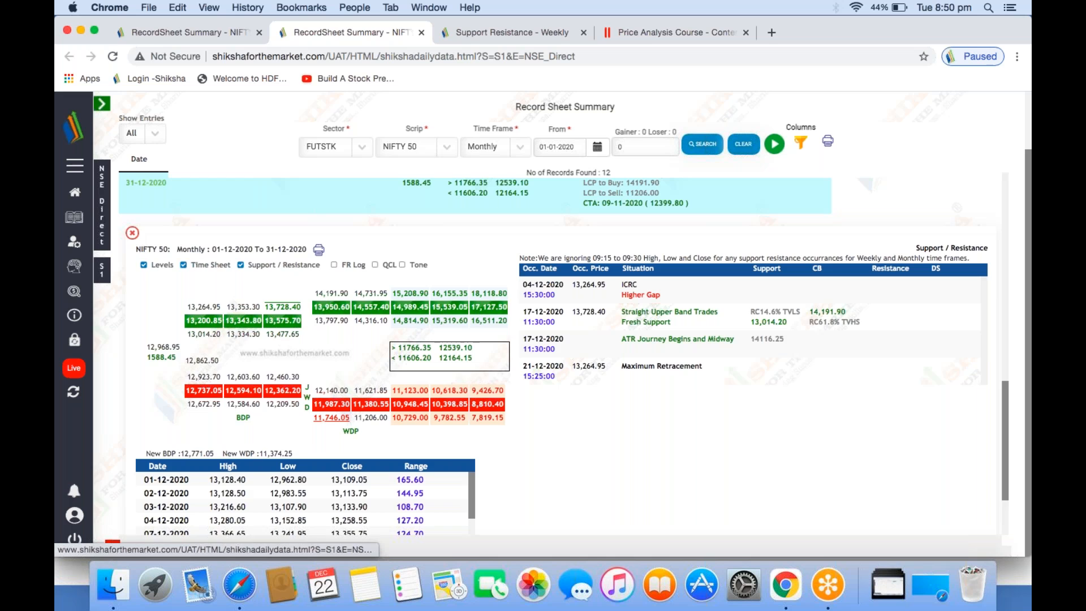
{"action": "left_click", "coordinate": [131, 233]}
{"action": "left_click", "coordinate": [487, 146]}
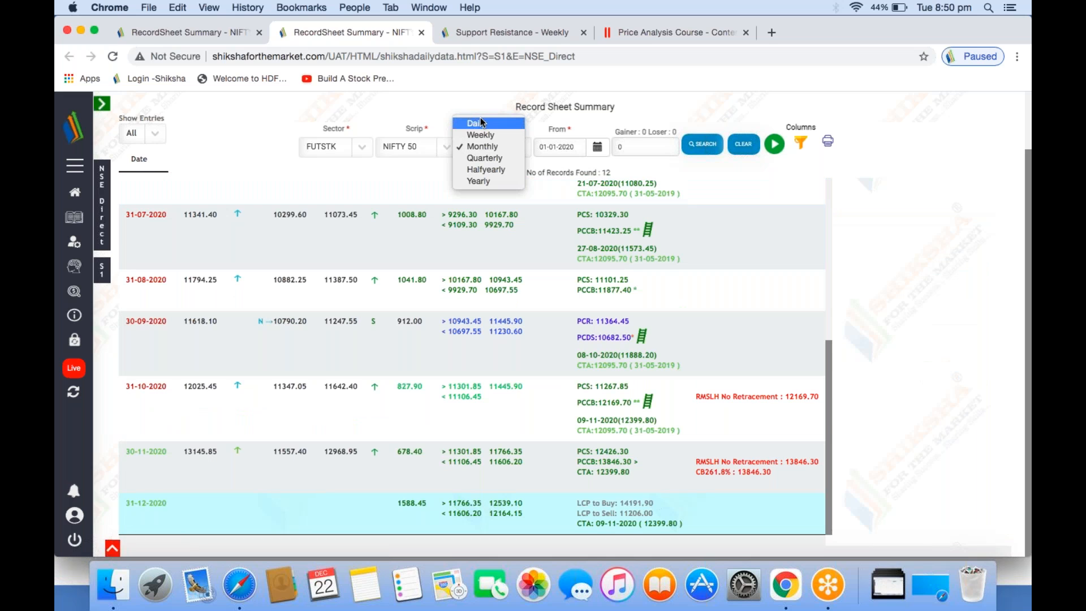
{"action": "left_click", "coordinate": [482, 123]}
{"action": "left_click", "coordinate": [441, 149]}
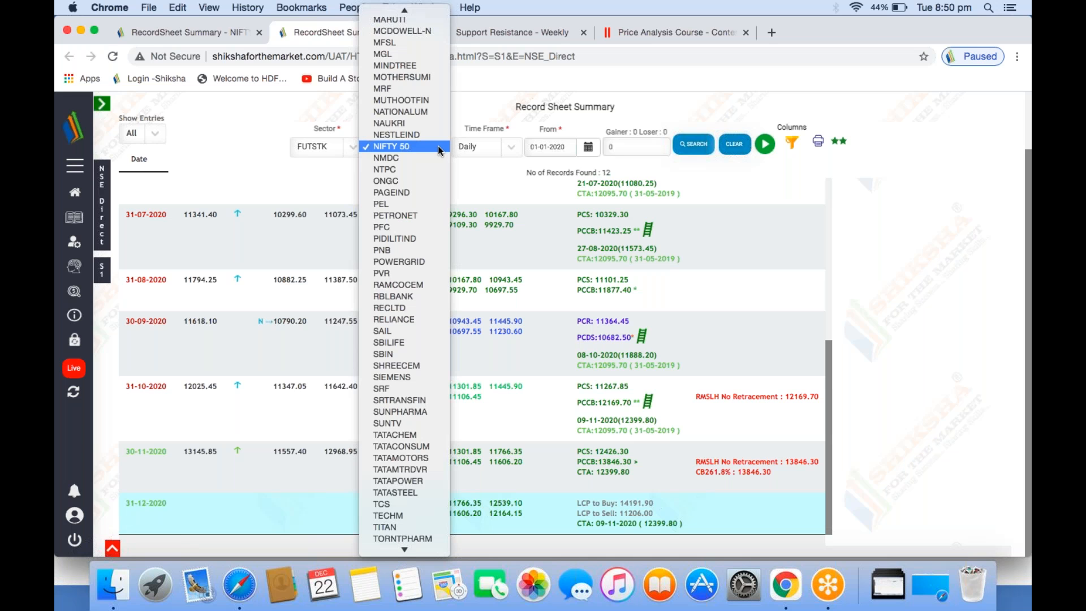
{"action": "scroll", "coordinate": [396, 38], "scroll_direction": "up", "scroll_amount": 15}
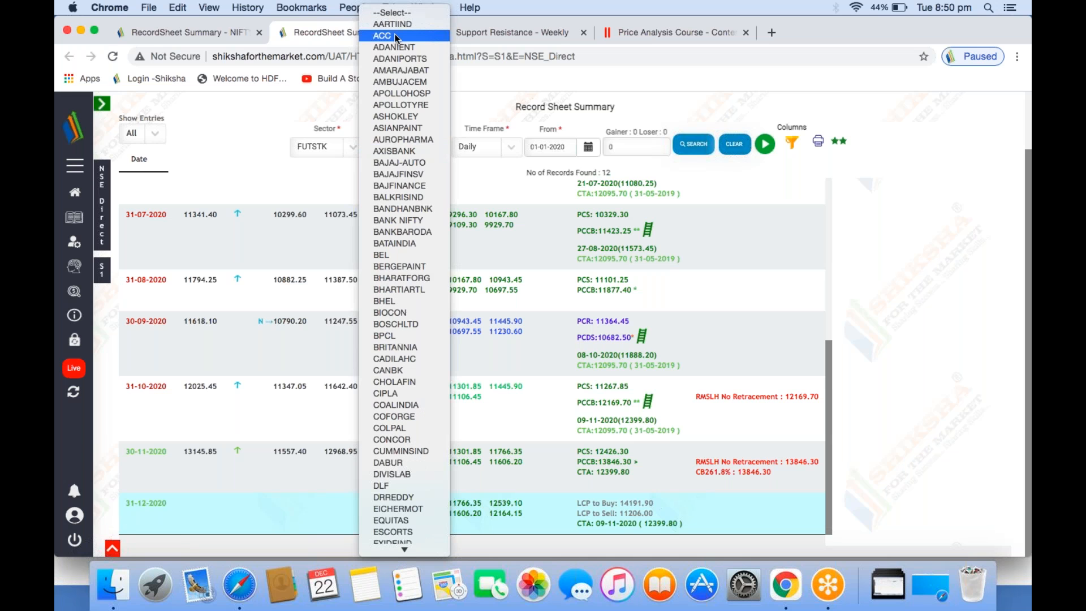
{"action": "left_click", "coordinate": [397, 36]}
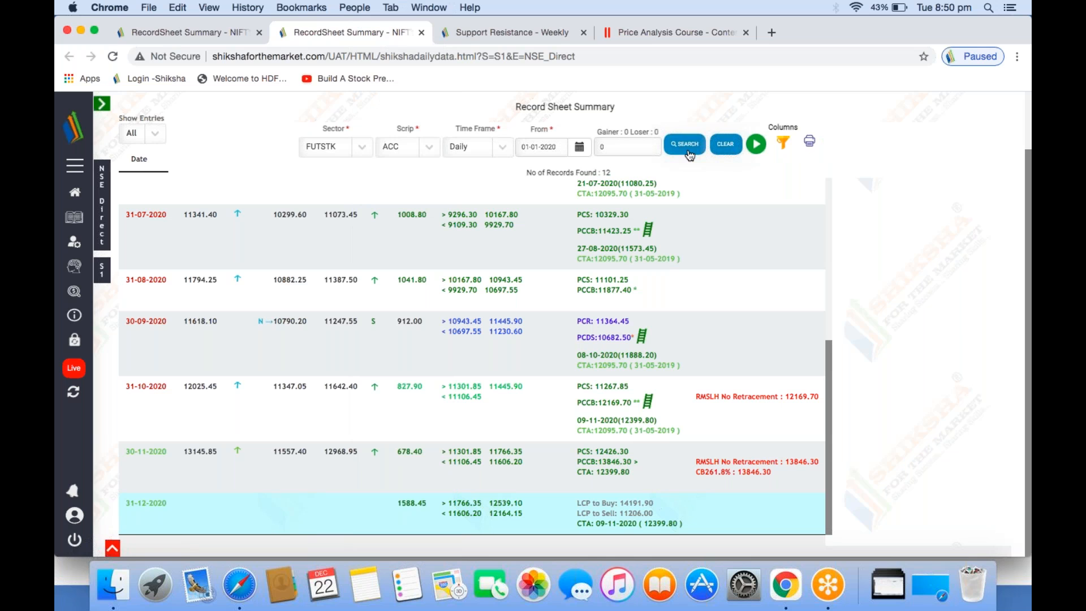
{"action": "left_click", "coordinate": [690, 152]}
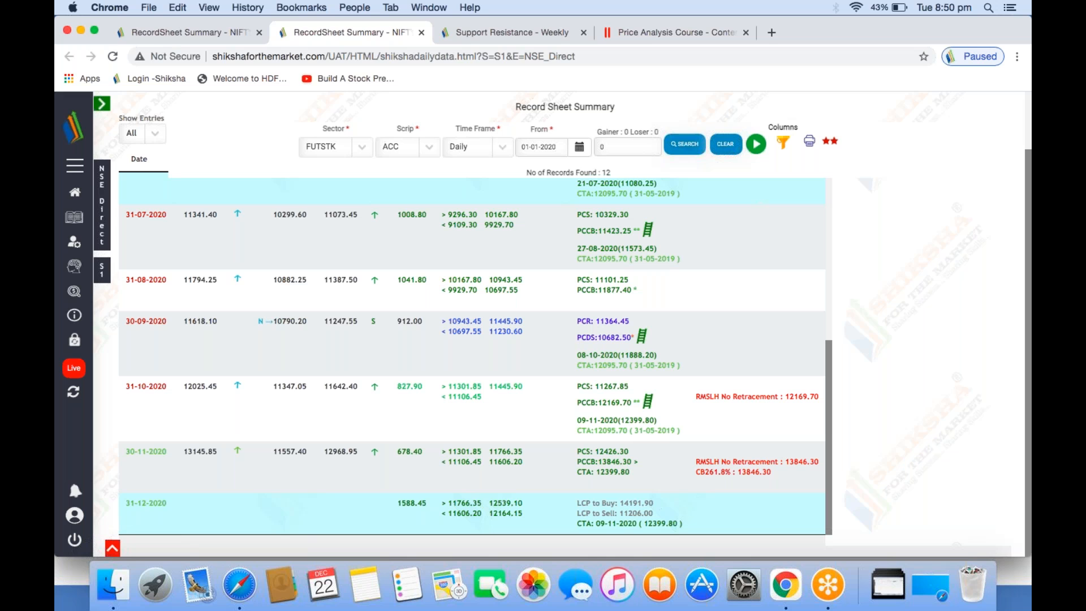
- Open the Post Opening Trade Setup in a new browser tab and show its Count summary for FUTSTK with the Weekly CTF
{"action": "left_click", "coordinate": [72, 170]}
{"action": "mouse_move", "coordinate": [79, 304]}
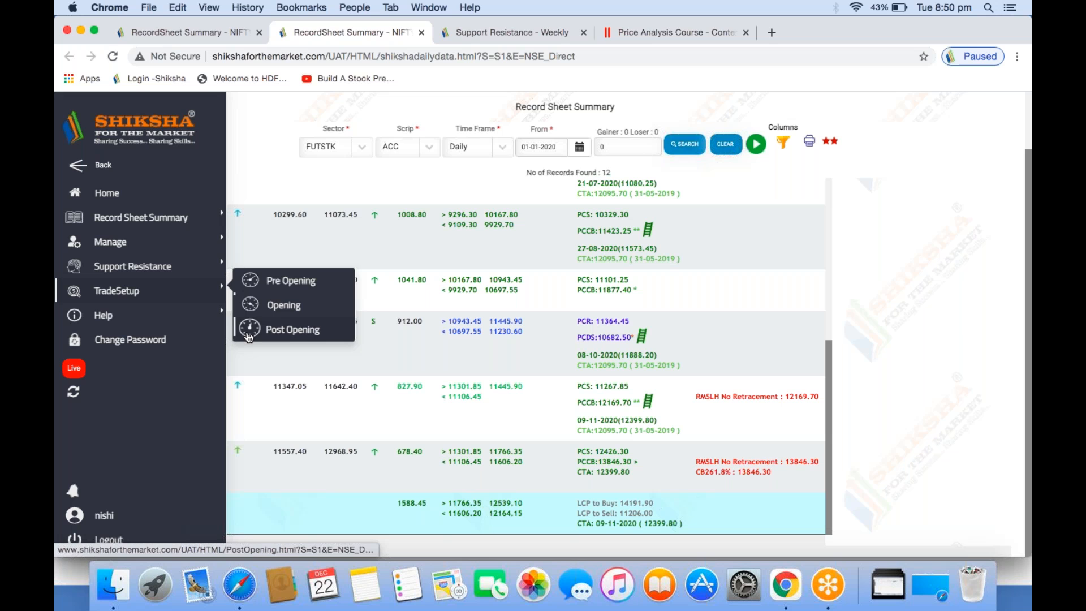
{"action": "left_click", "coordinate": [248, 334], "text": "super"}
{"action": "left_click", "coordinate": [453, 30]}
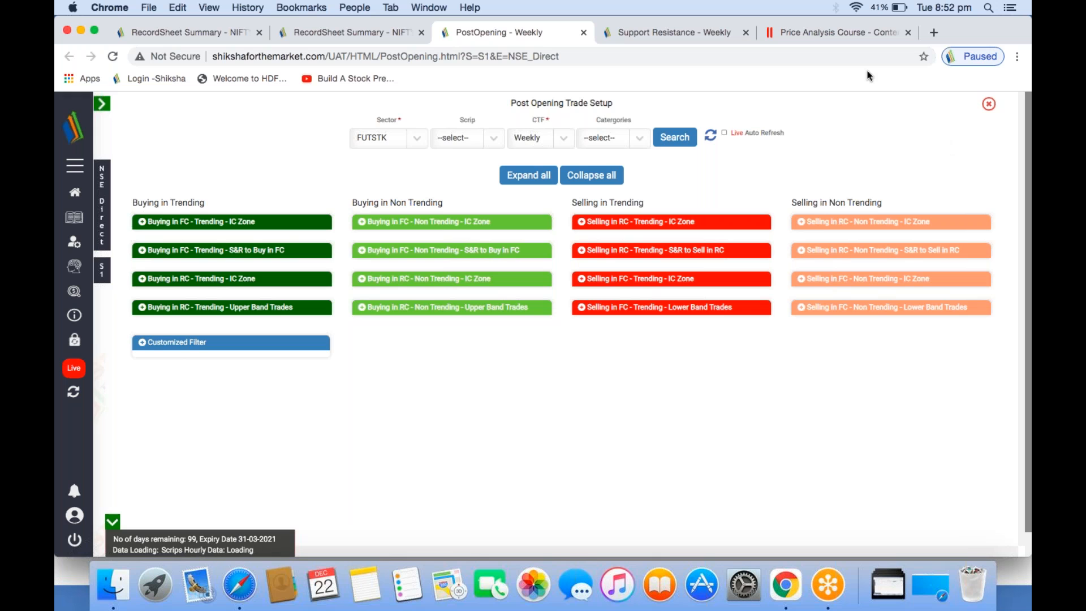
{"action": "left_click", "coordinate": [989, 105]}
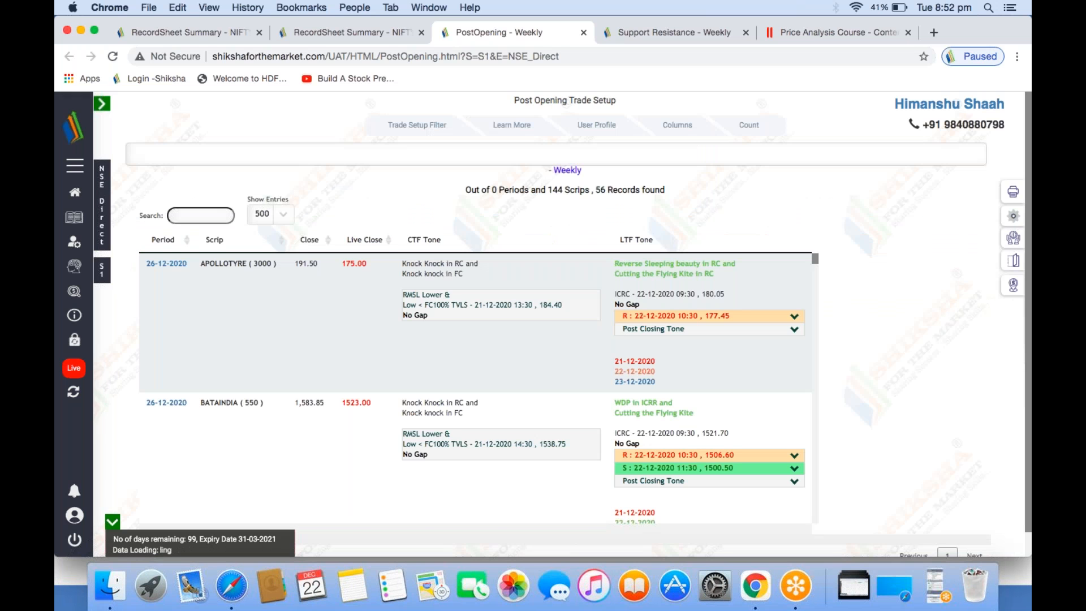
{"action": "left_click", "coordinate": [749, 126]}
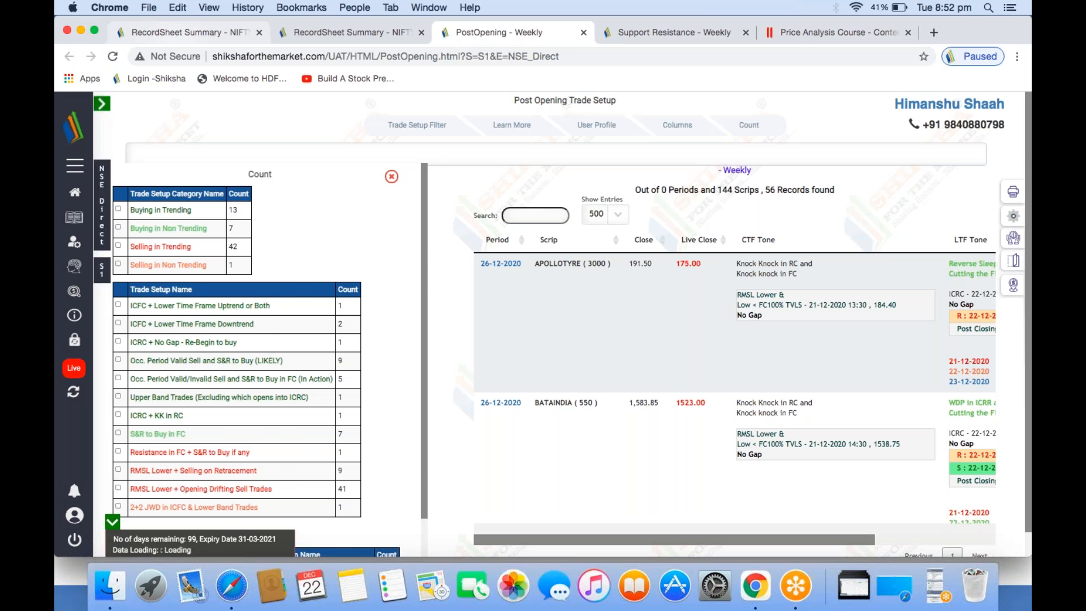
- In the first Record Sheet Summary browser tab, load HDFCBANK with the Weekly time frame from 01-01-2020
{"action": "left_click", "coordinate": [176, 35]}
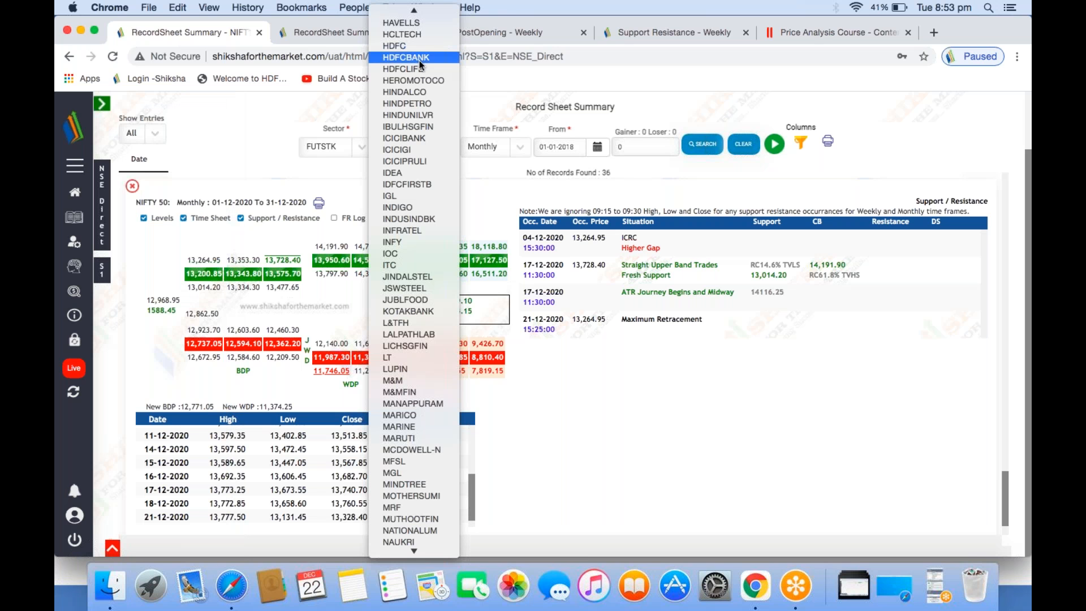
{"action": "left_click", "coordinate": [420, 59]}
{"action": "left_click", "coordinate": [491, 147]}
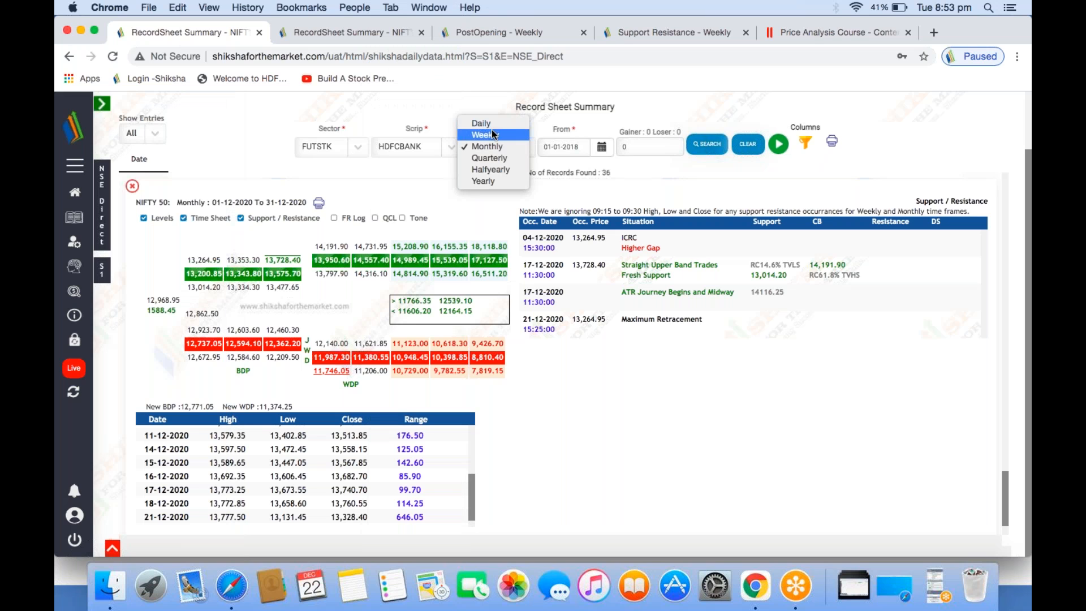
{"action": "left_click", "coordinate": [493, 134]}
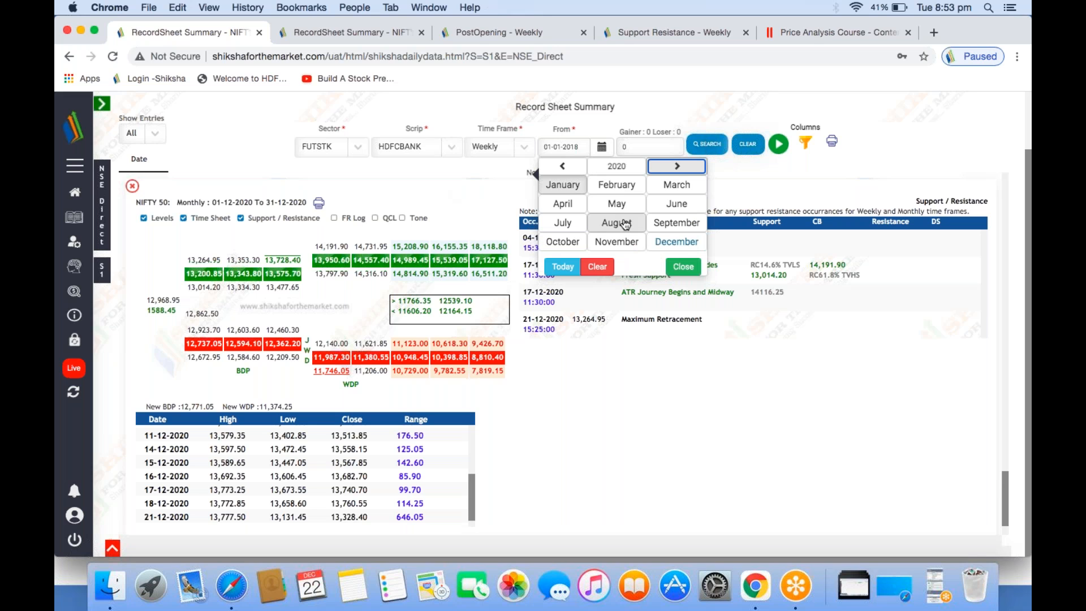
{"action": "left_click", "coordinate": [701, 150]}
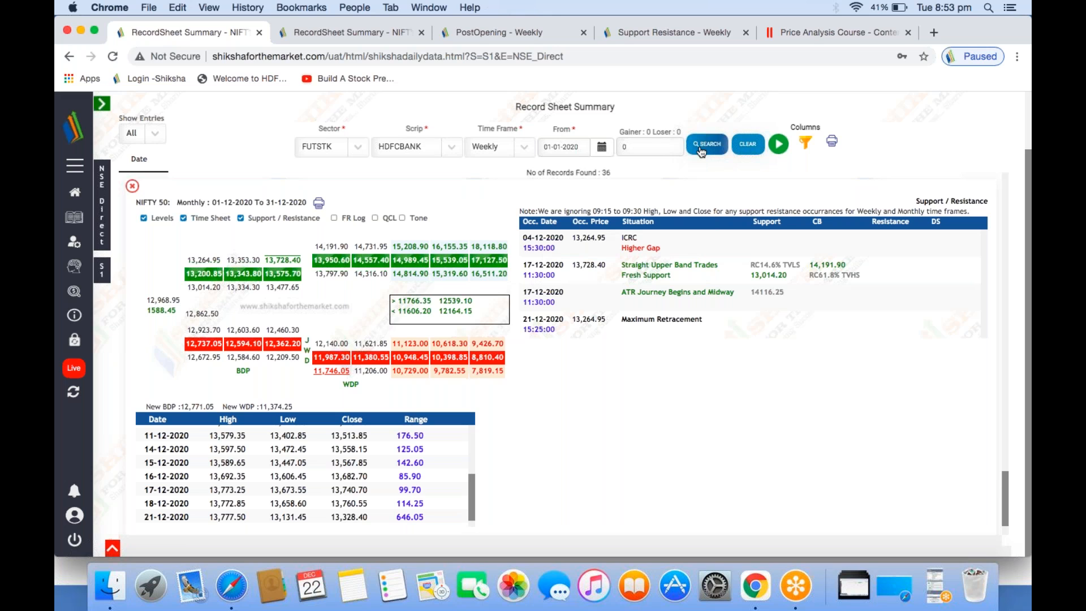
{"action": "left_click", "coordinate": [701, 146]}
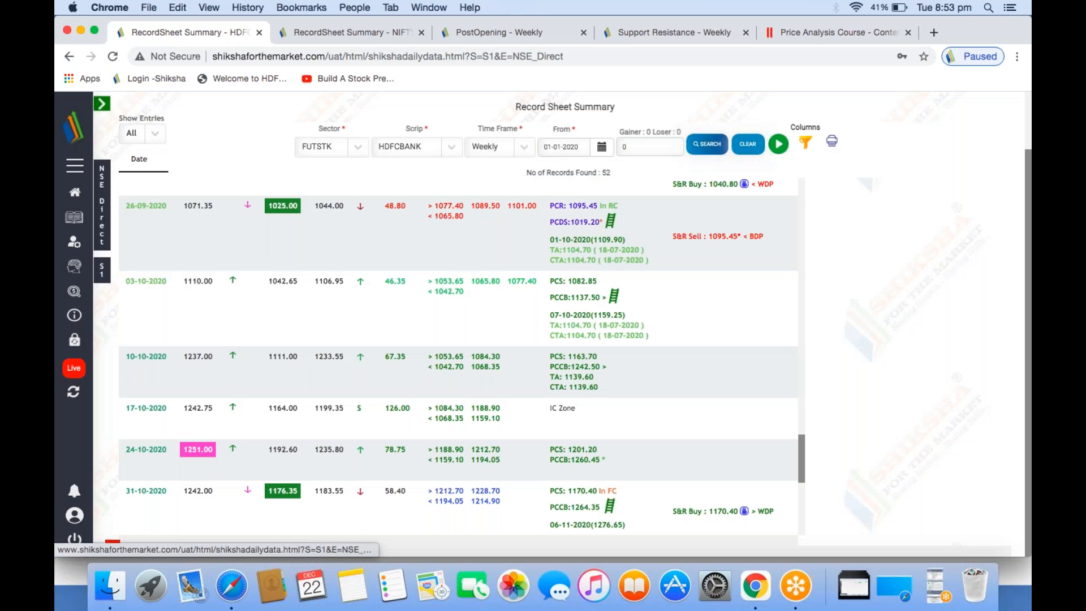
- Open HDFCBANK's 26-12-2020 weekly record with Support / Resistance shown and examine its levels and occurrences
{"action": "scroll", "coordinate": [458, 362], "scroll_direction": "down", "scroll_amount": 10}
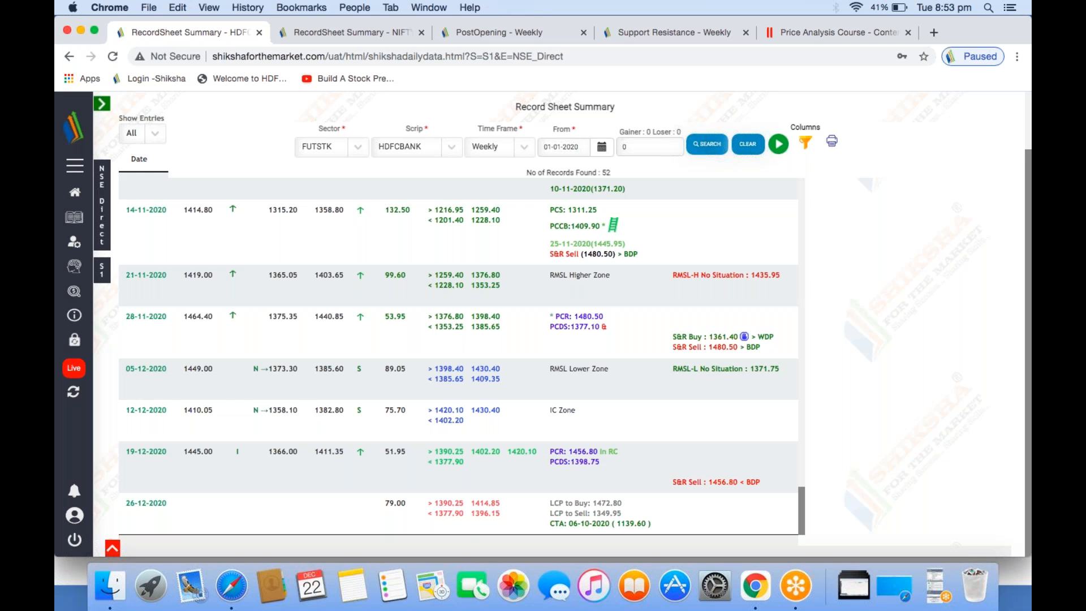
{"action": "left_click", "coordinate": [146, 503]}
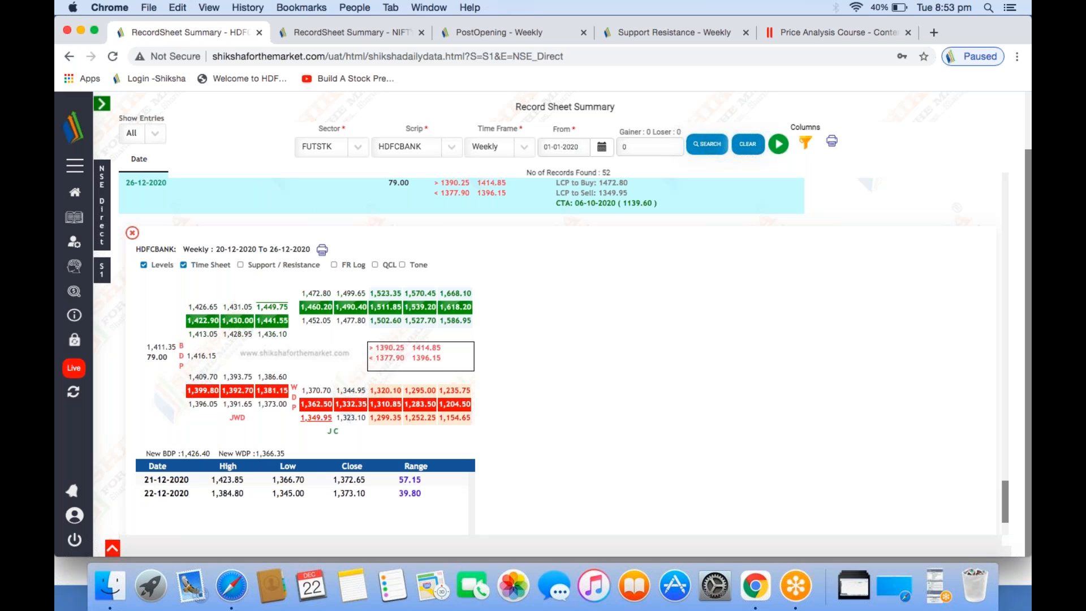
{"action": "left_click", "coordinate": [241, 266]}
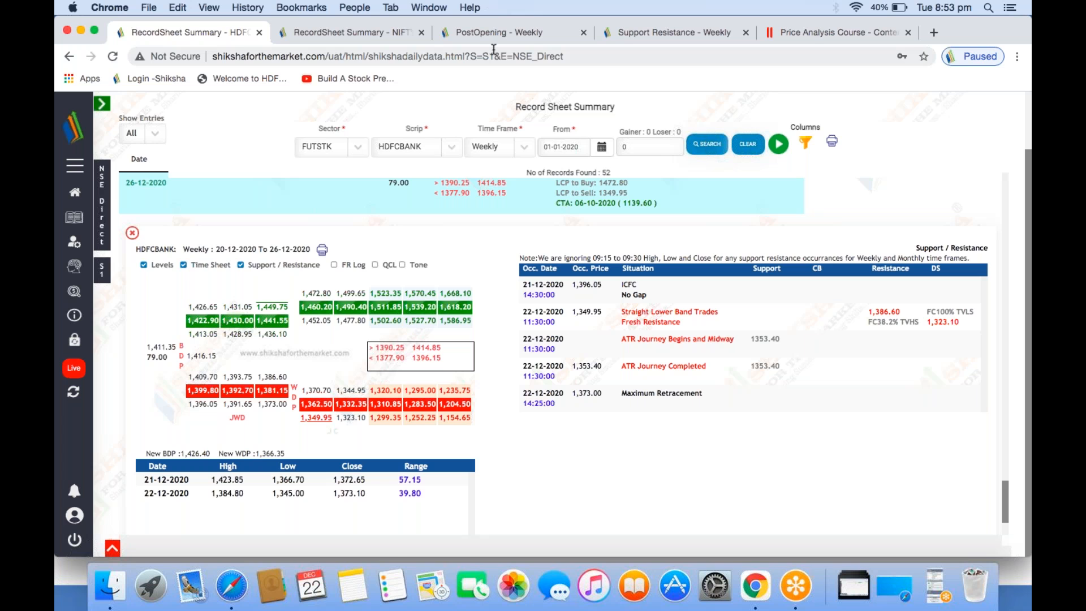
- Filter the Post Opening records by ICFC + Lower Time Frame Uptrend or Both, L O - Buying and CTF S - Retracement, with Live Auto Refresh off
{"action": "left_click", "coordinate": [481, 33]}
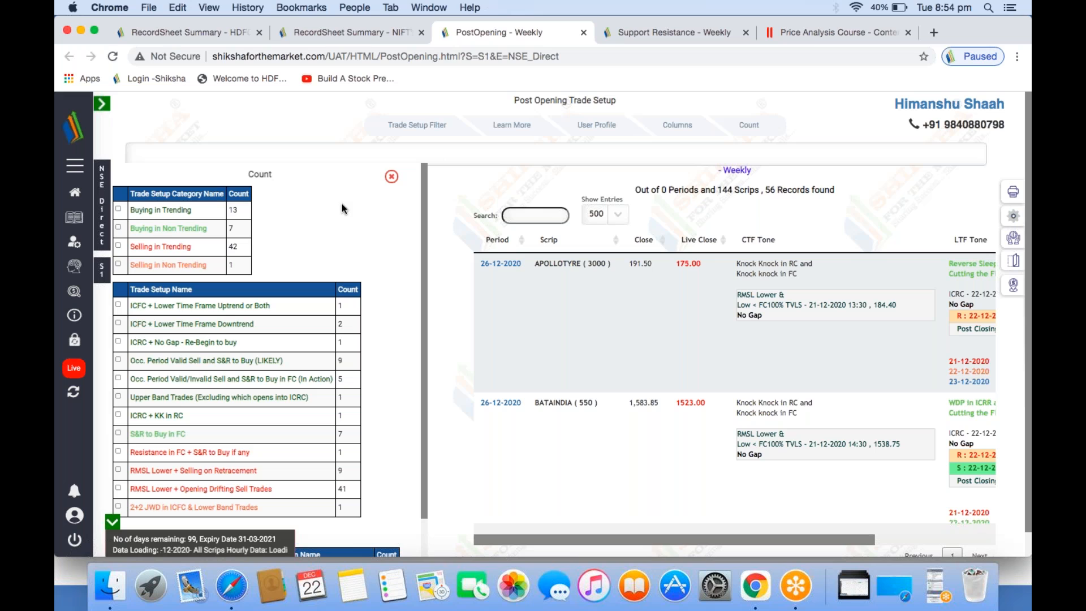
{"action": "left_click", "coordinate": [118, 305]}
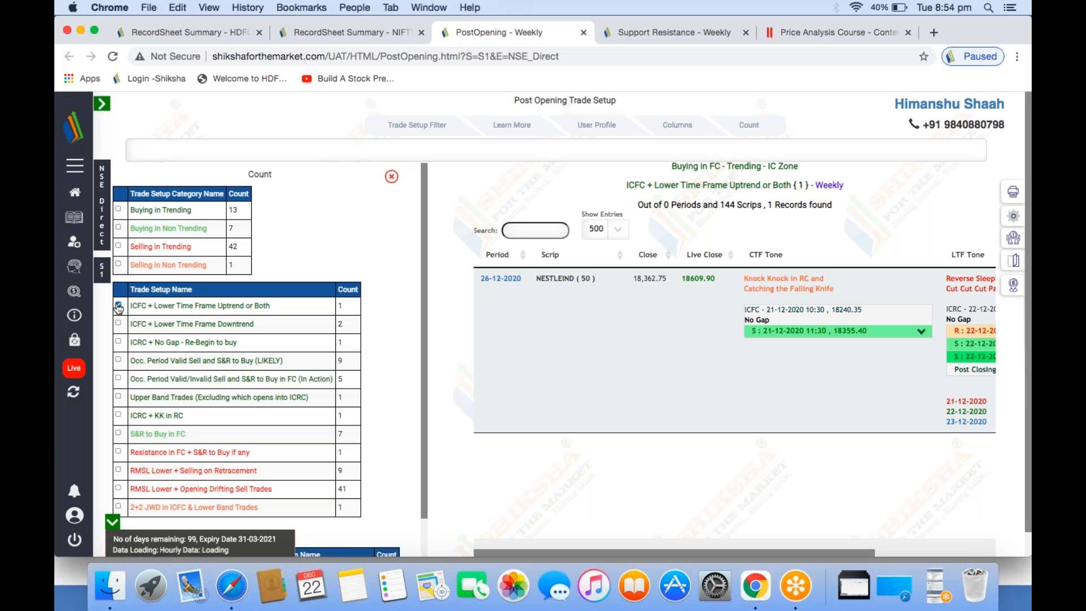
{"action": "left_click", "coordinate": [387, 169]}
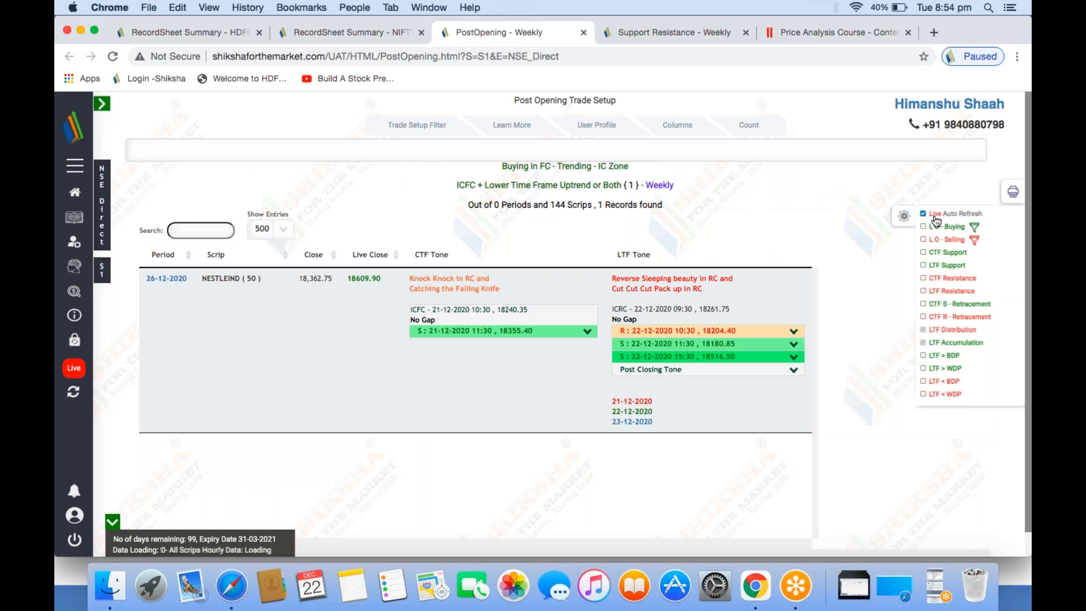
{"action": "left_click", "coordinate": [935, 216]}
{"action": "left_click", "coordinate": [930, 228]}
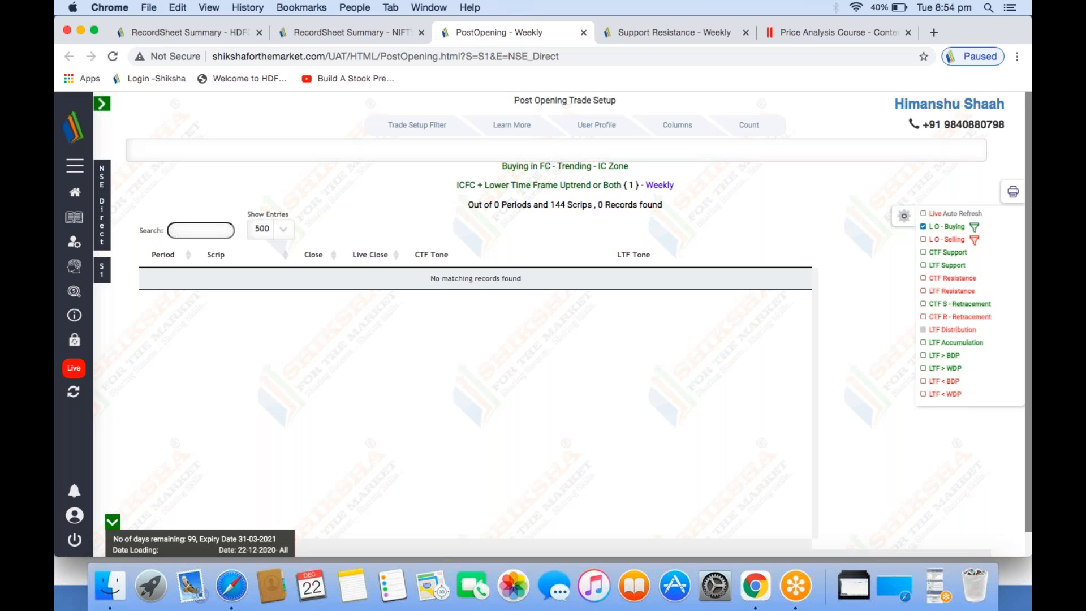
{"action": "left_click", "coordinate": [924, 305]}
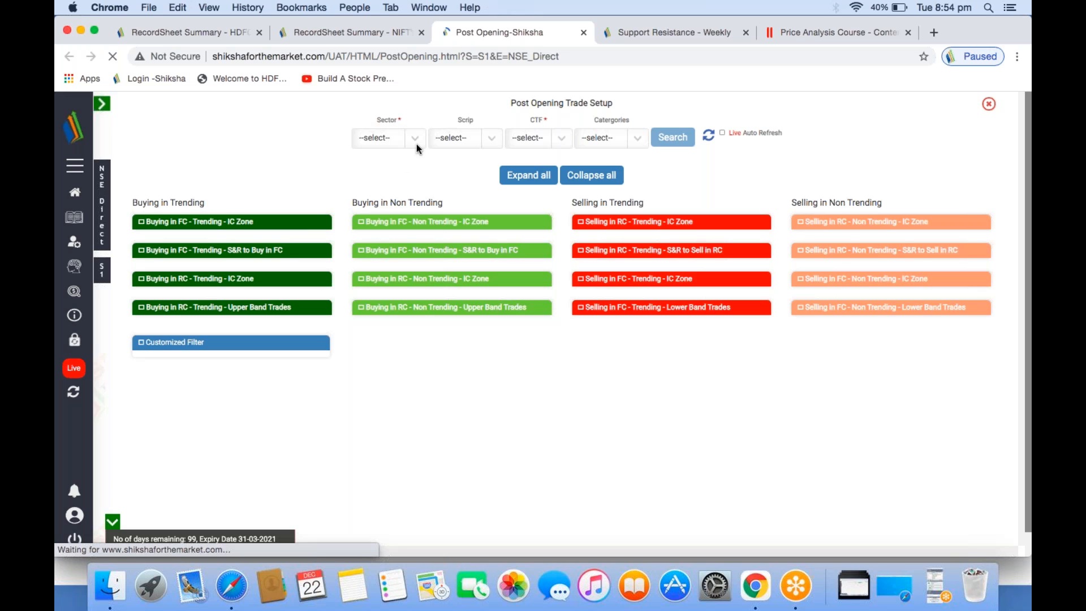
- Set up the reloaded Post Opening Trade Setup with the FUTSTK sector and Weekly CTF, and check the Wi-Fi connection while it loads
{"action": "left_click", "coordinate": [416, 144]}
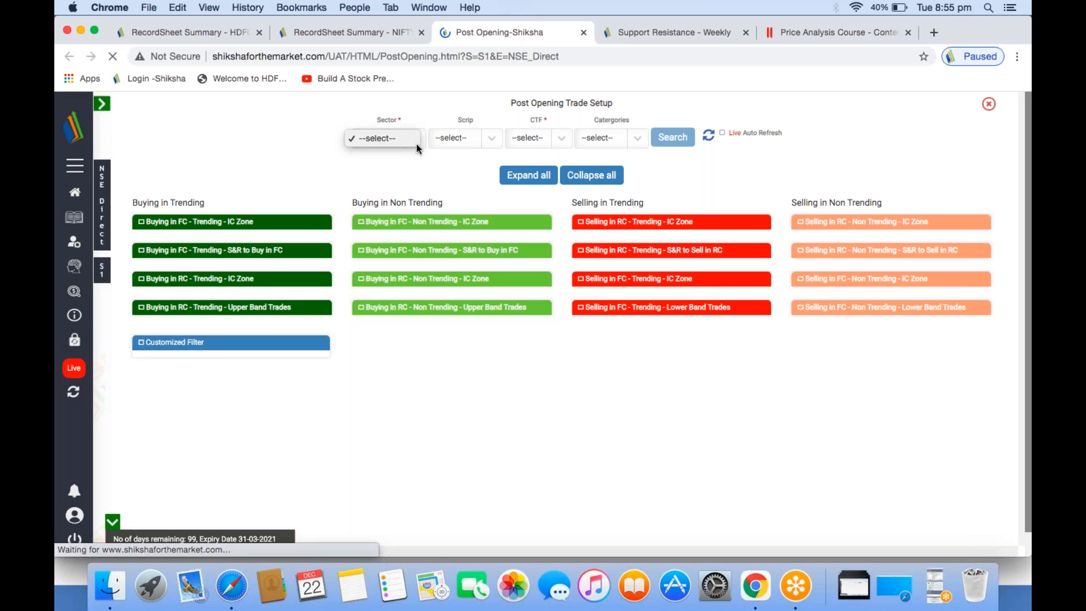
{"action": "left_click", "coordinate": [387, 205]}
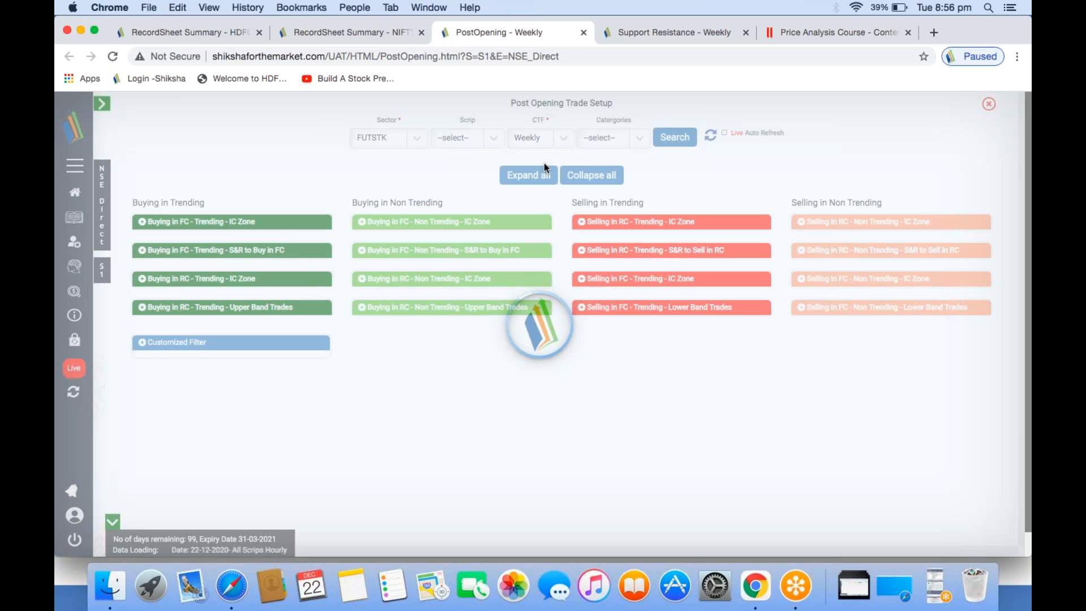
{"action": "left_click", "coordinate": [856, 7]}
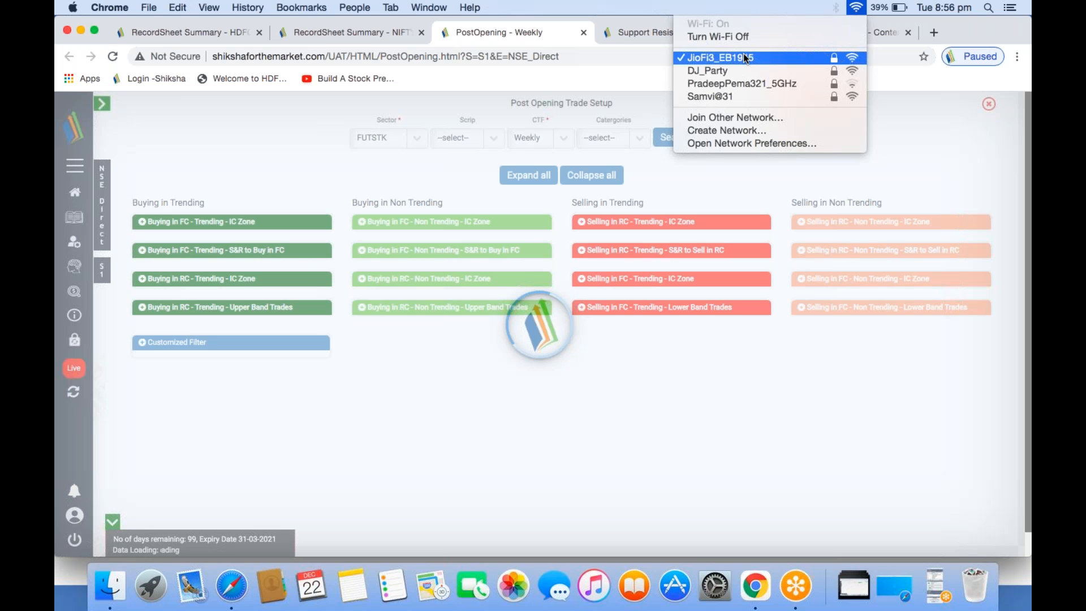
{"action": "left_click", "coordinate": [744, 55]}
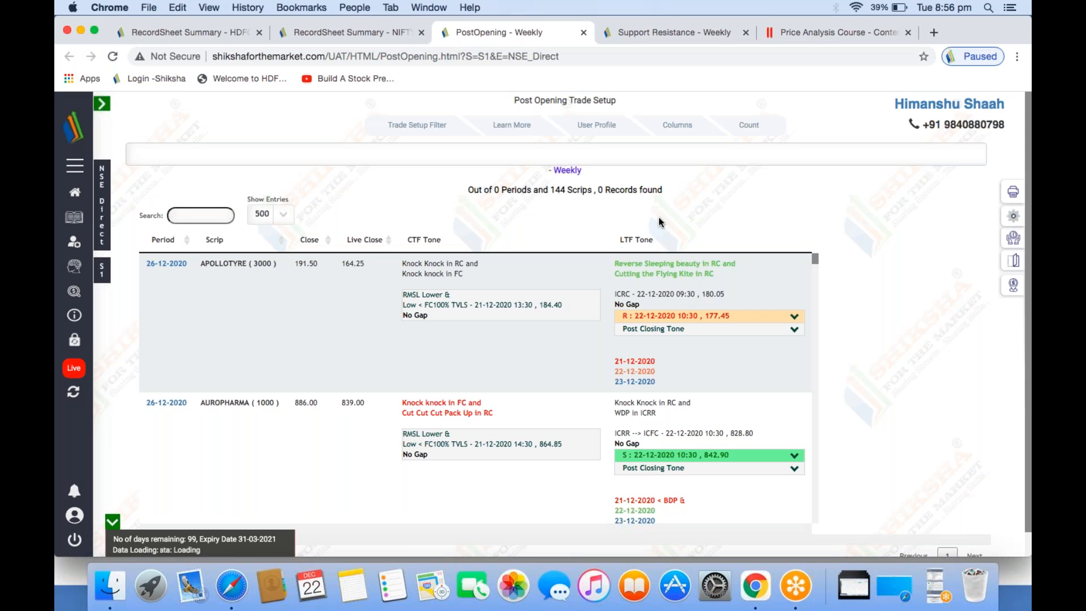
- Filter the weekly Post Opening records by the Buying in Trending category from the Count summary, and close the summary
{"action": "left_click", "coordinate": [764, 121]}
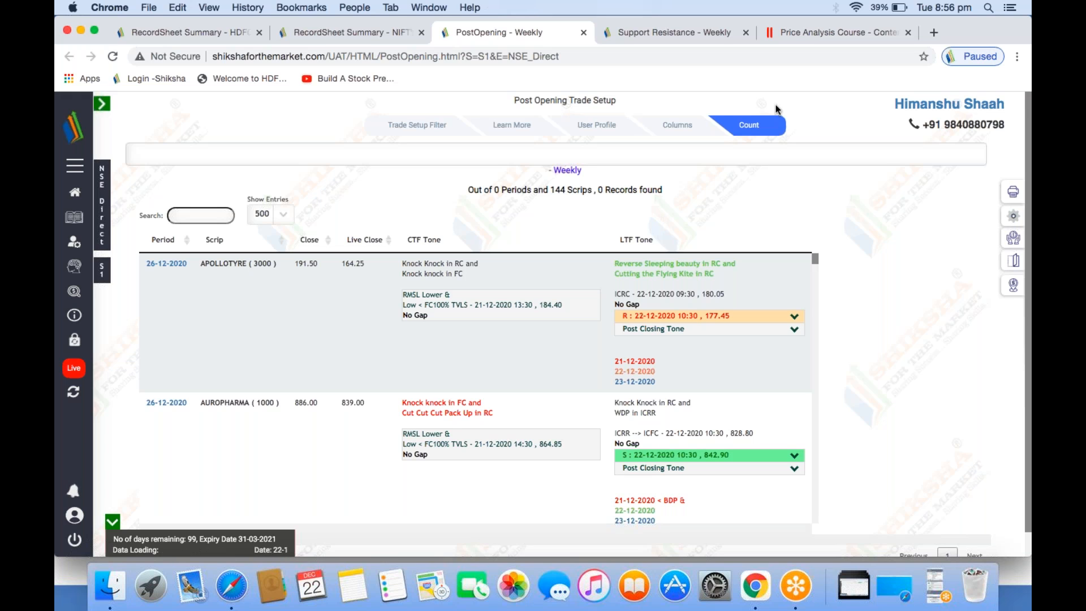
{"action": "left_click", "coordinate": [753, 128]}
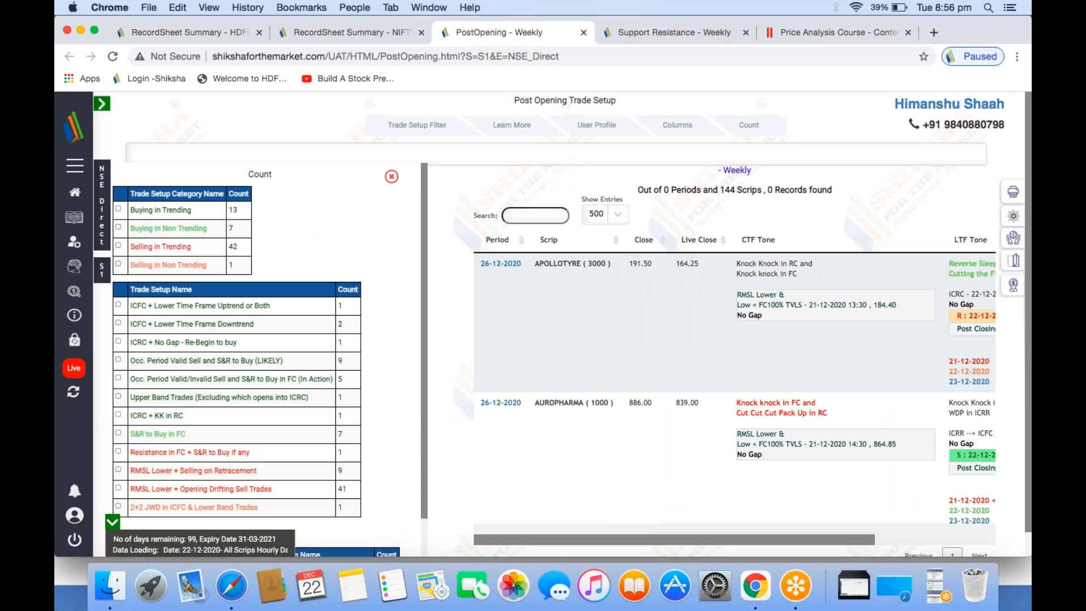
{"action": "left_click", "coordinate": [118, 209]}
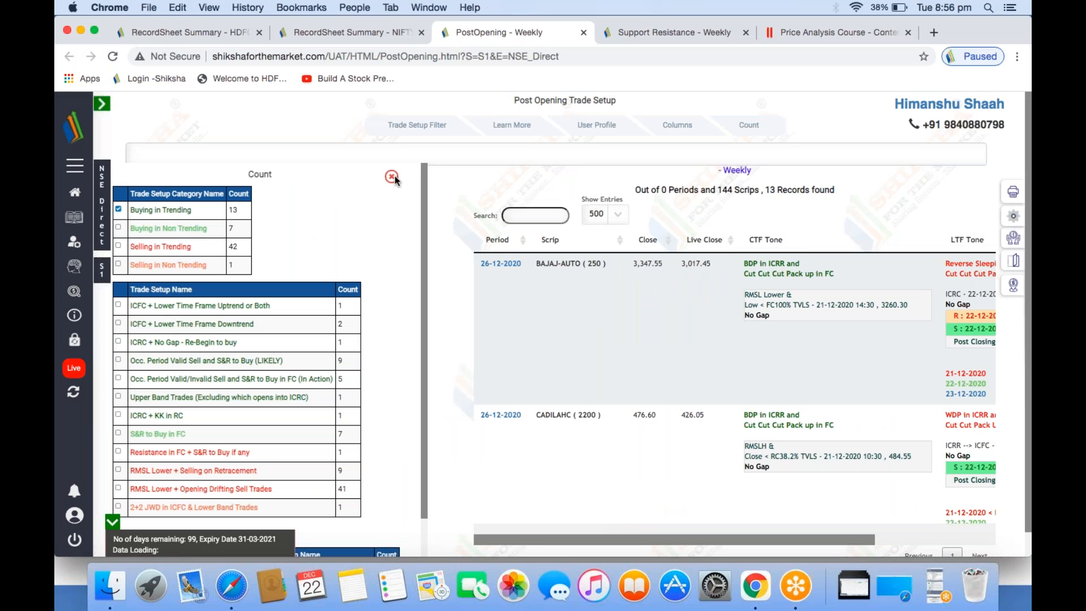
{"action": "left_click", "coordinate": [392, 178]}
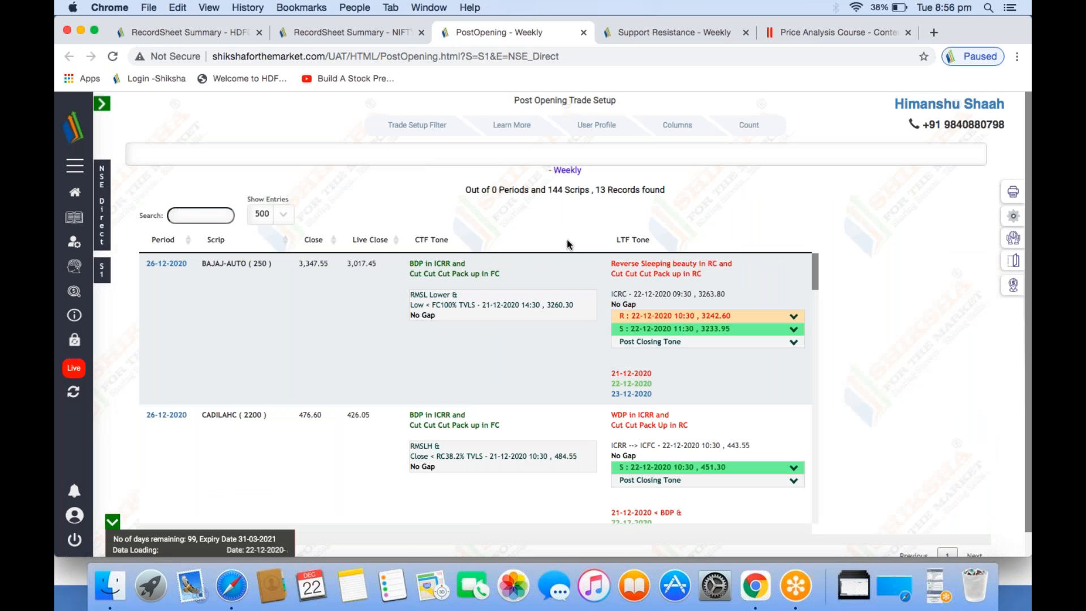
- Narrow the Buying in Trending records with the L O - Buying and CTF S - Retracement filters
{"action": "left_click", "coordinate": [1013, 216]}
{"action": "left_click", "coordinate": [924, 227]}
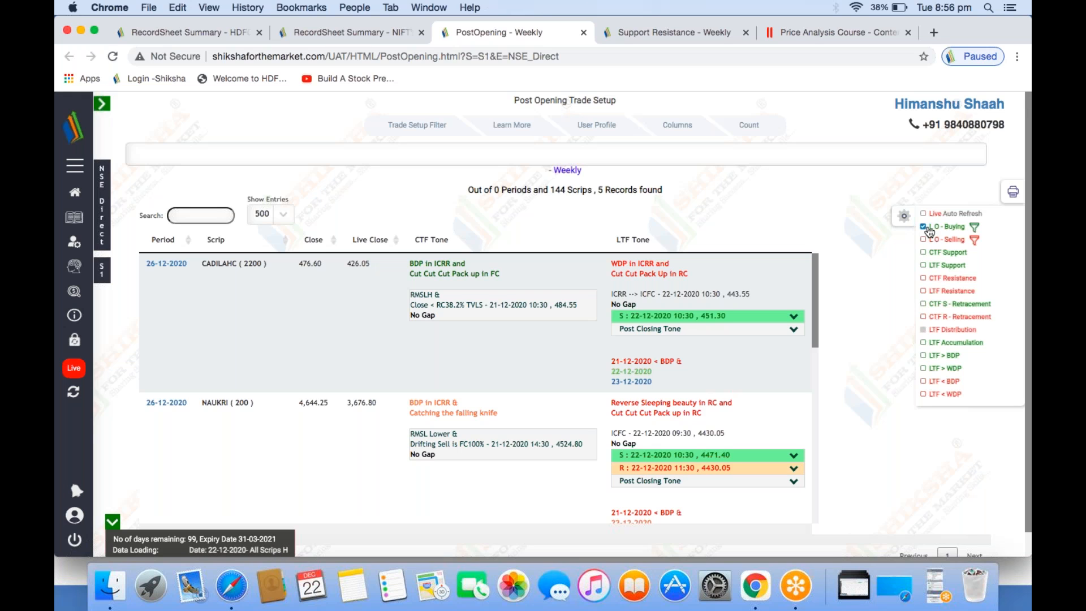
{"action": "left_click", "coordinate": [924, 304]}
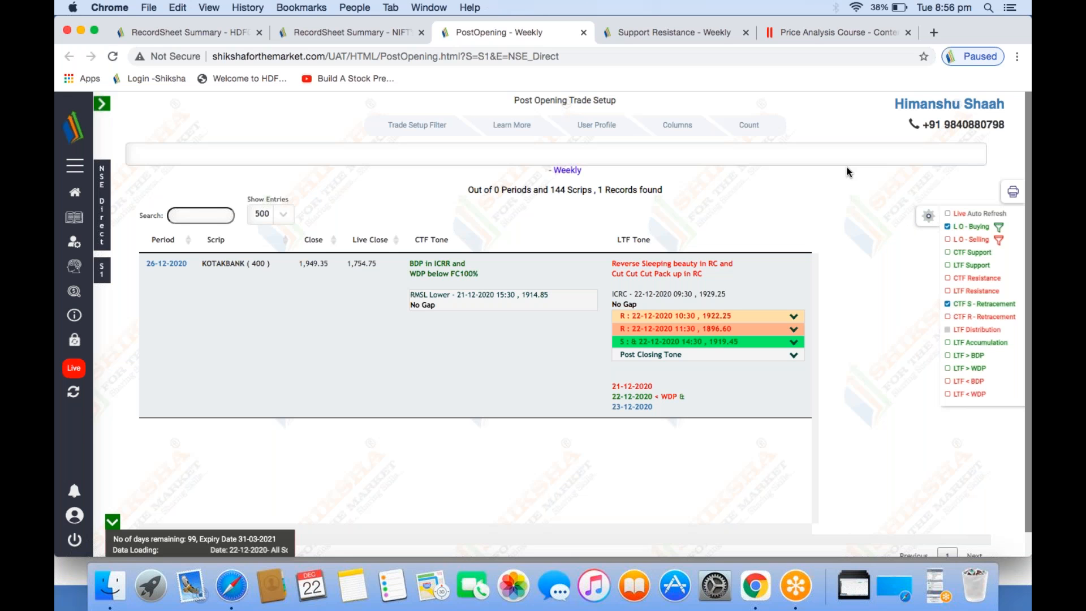
- Replace the Buying in Trending category with the RMSL Lower + Opening Drifting Sell Trades setup in the Count summary
{"action": "left_click", "coordinate": [749, 126]}
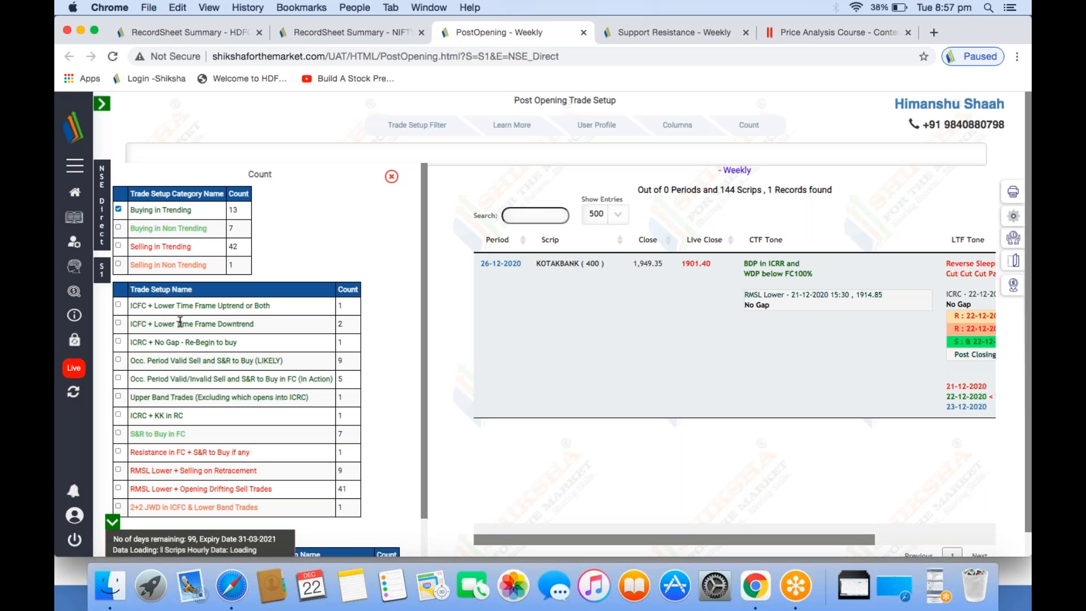
{"action": "scroll", "coordinate": [347, 471], "scroll_direction": "down", "scroll_amount": 1}
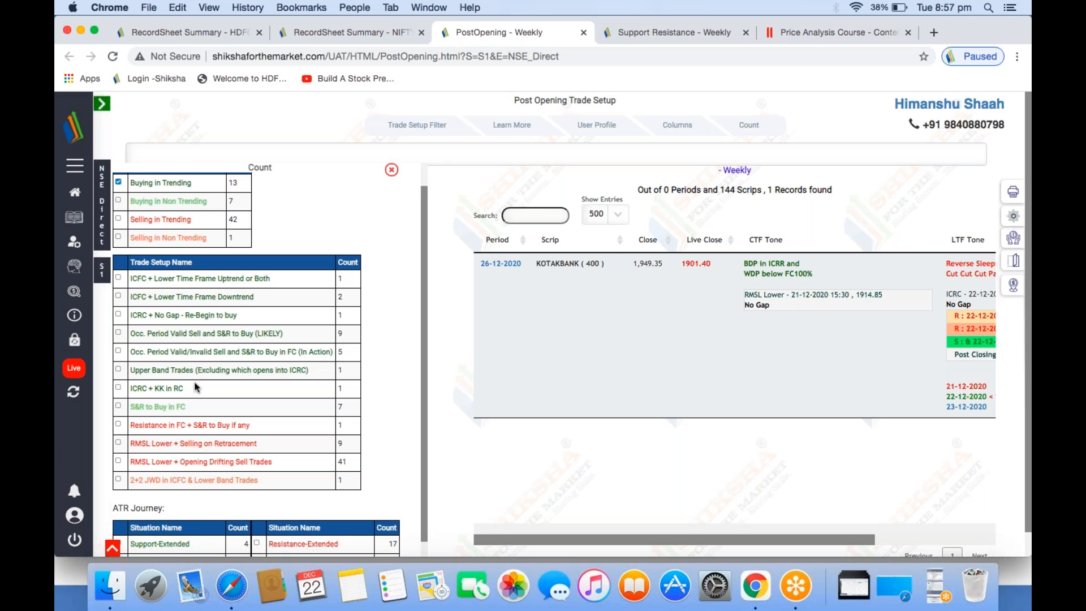
{"action": "left_click", "coordinate": [119, 210]}
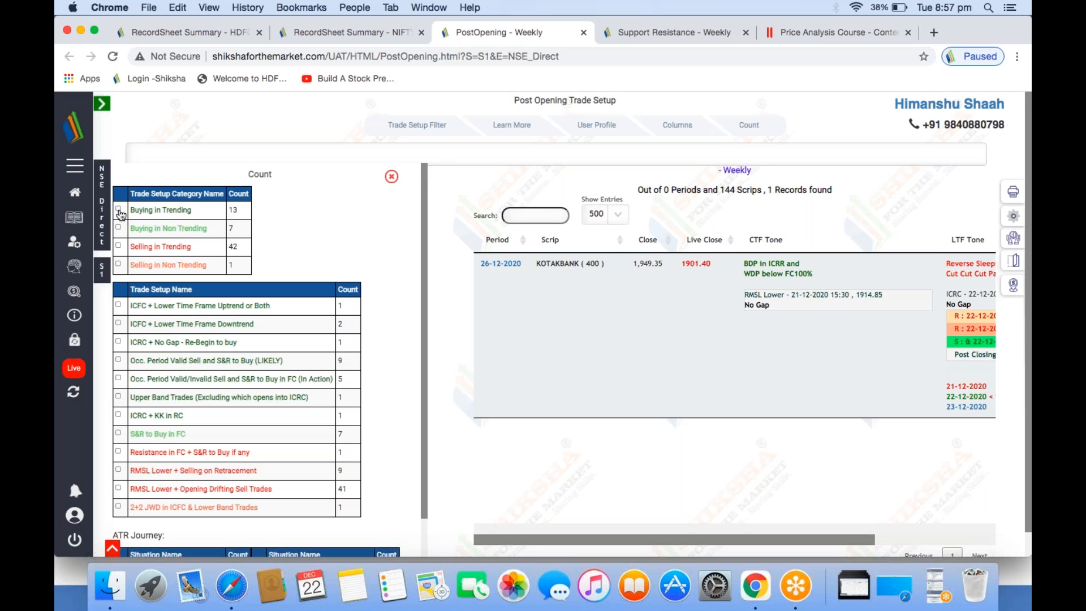
{"action": "left_click", "coordinate": [119, 489]}
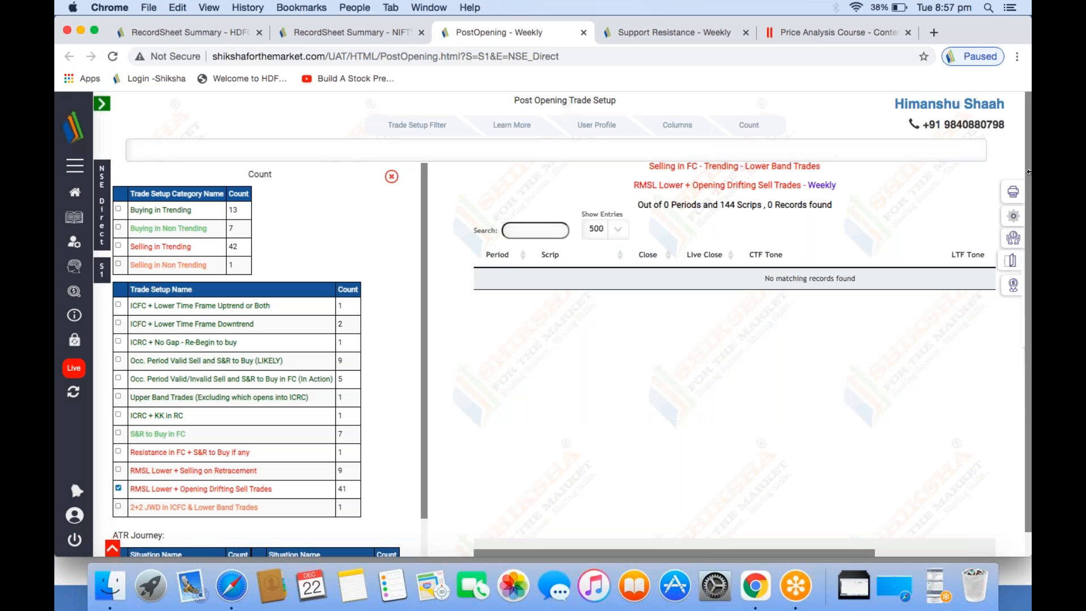
- Narrow the sell trade records with the L O - Selling and CTF R - Retracement filters, without CTF S - Retracement
{"action": "left_click", "coordinate": [1013, 216]}
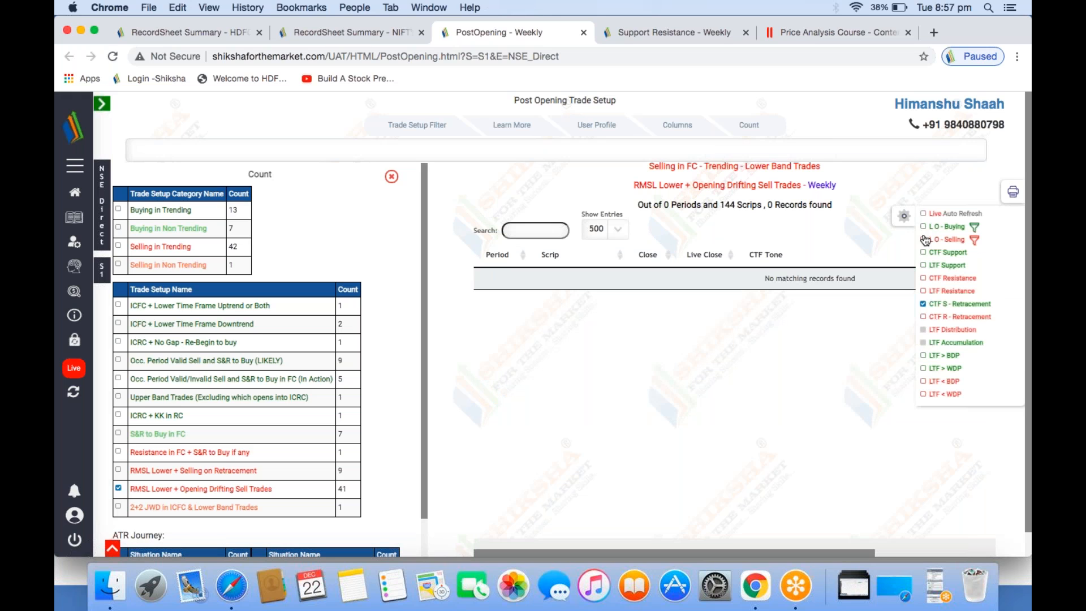
{"action": "left_click", "coordinate": [925, 240]}
{"action": "left_click", "coordinate": [924, 241]}
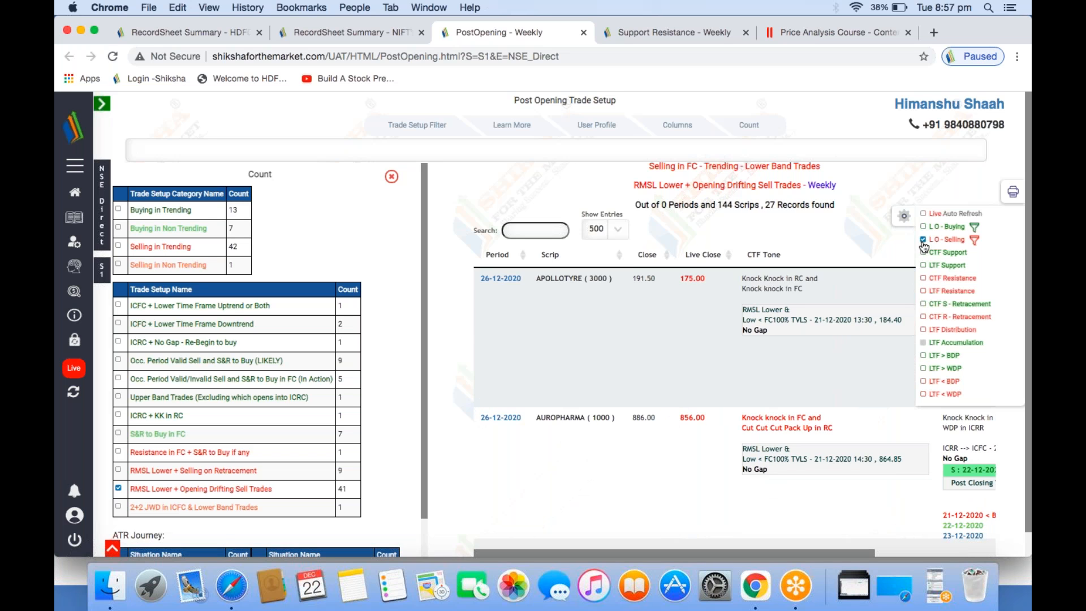
{"action": "left_click", "coordinate": [923, 317]}
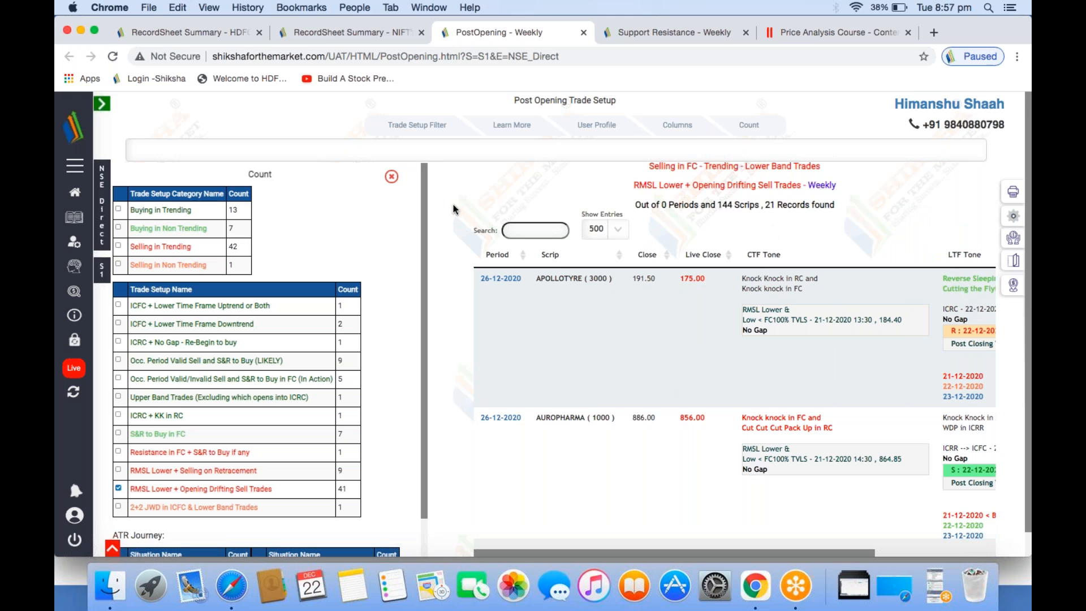
- Review the filtered weekly selling records at full width and recheck the selected setup in the Count summary
{"action": "left_click", "coordinate": [392, 177]}
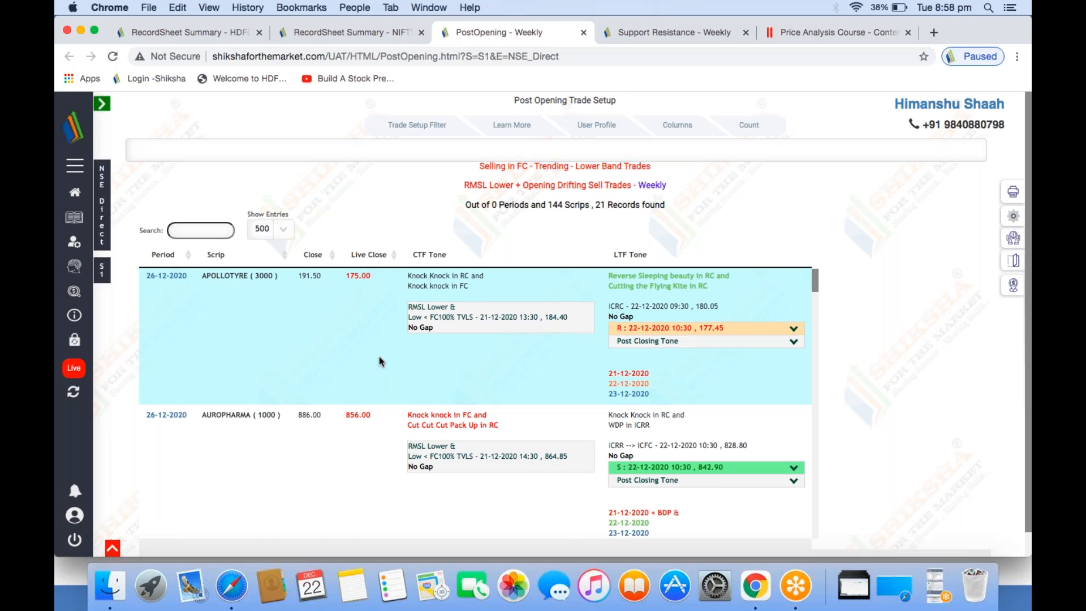
{"action": "scroll", "coordinate": [379, 358], "scroll_direction": "down", "scroll_amount": 3}
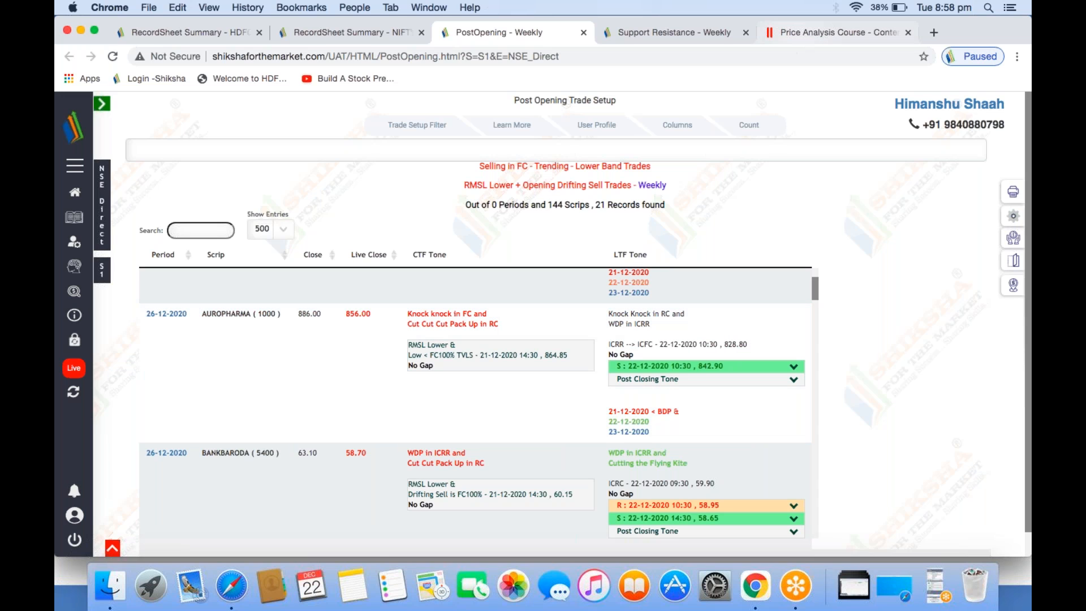
{"action": "left_click", "coordinate": [750, 125]}
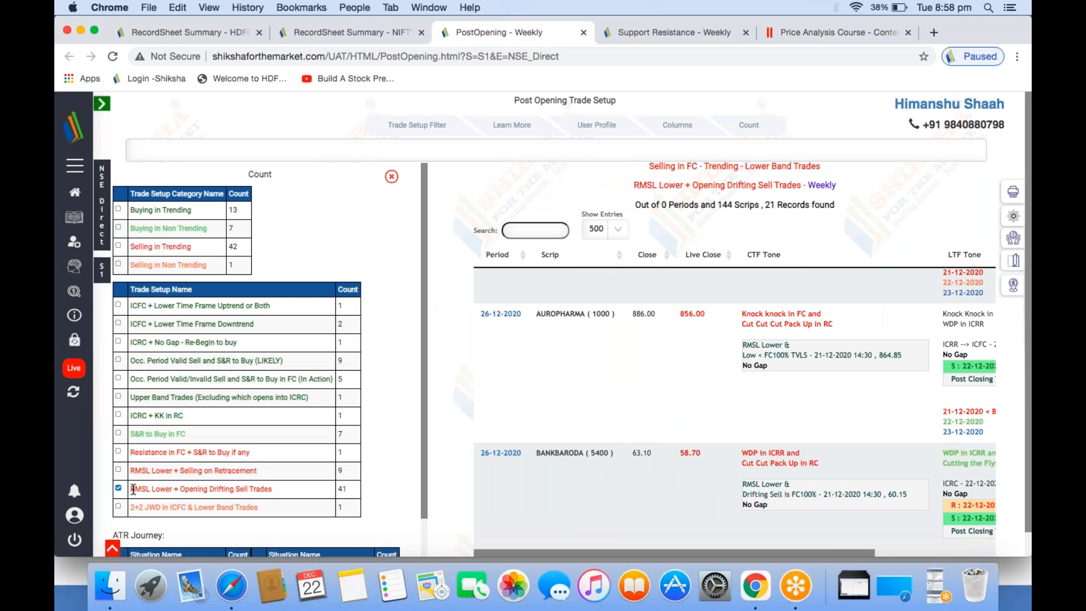
{"action": "left_click", "coordinate": [391, 177]}
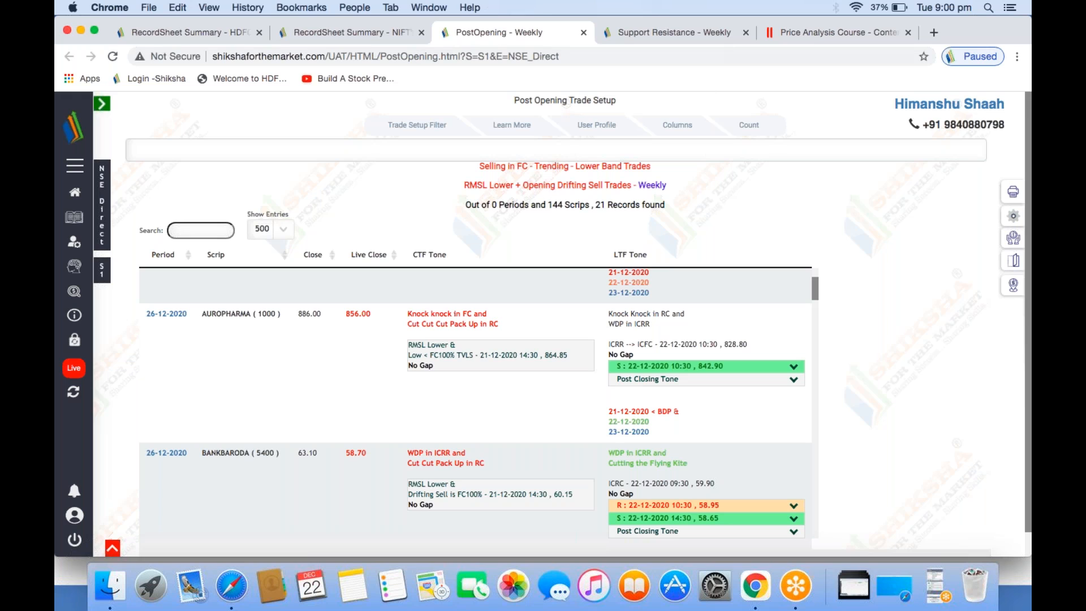
- Close the Support Resistance page and restore the minimized window
{"action": "left_click", "coordinate": [746, 33]}
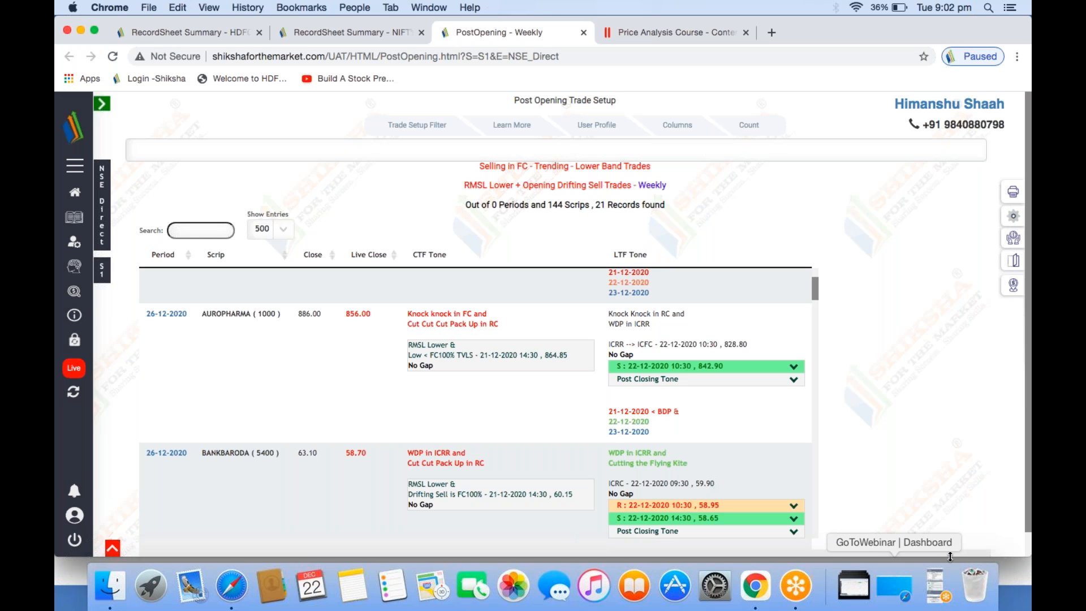
{"action": "left_click", "coordinate": [936, 596]}
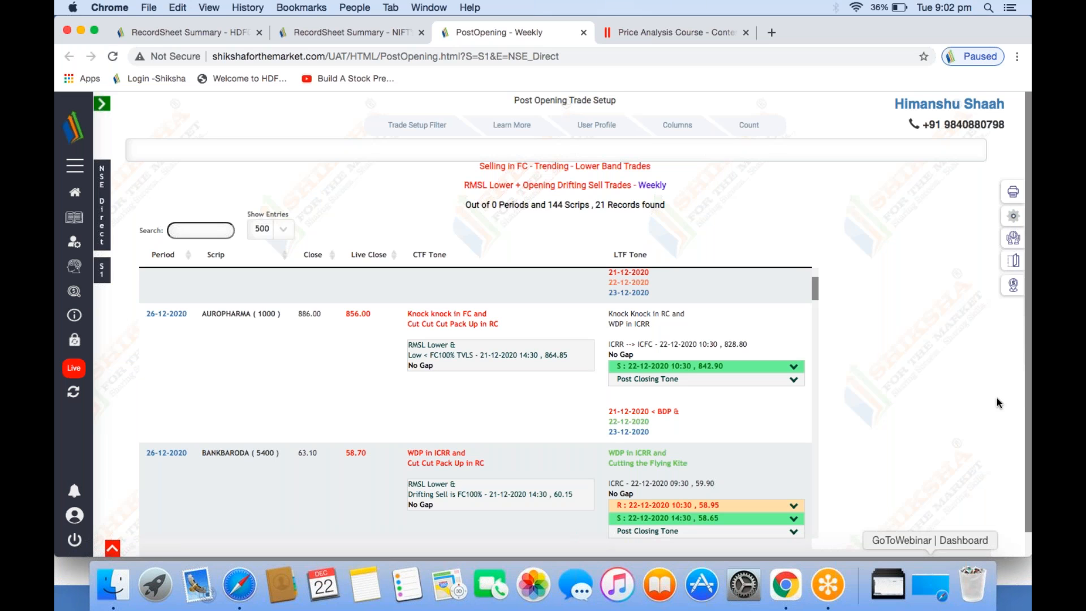
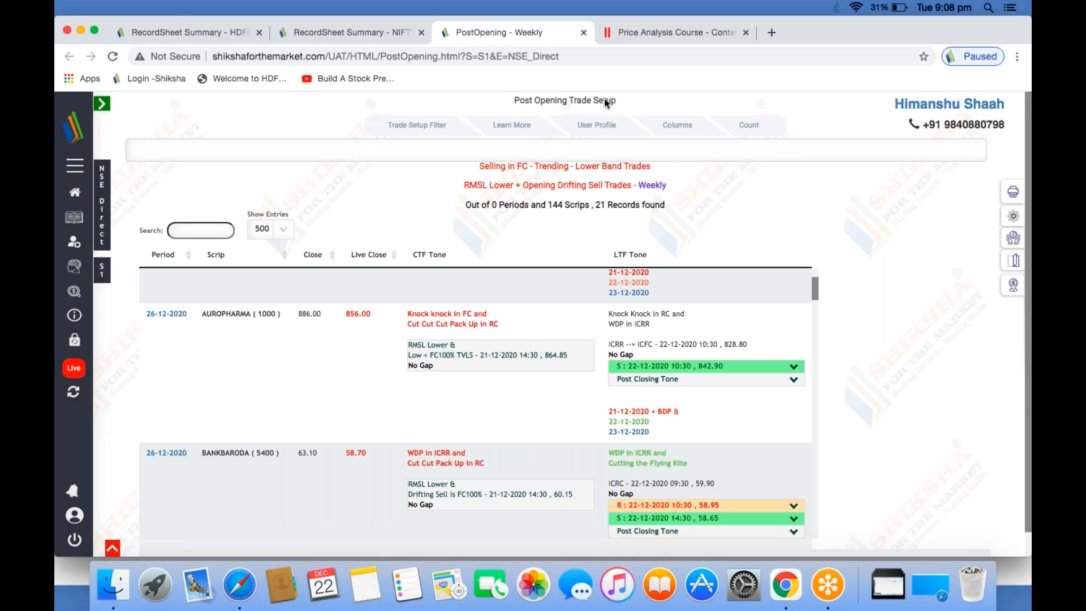
- Load the FUTSTK record sheet for IBULHSGFIN in the Daily time frame from 01-01-2020
{"action": "left_click", "coordinate": [213, 30]}
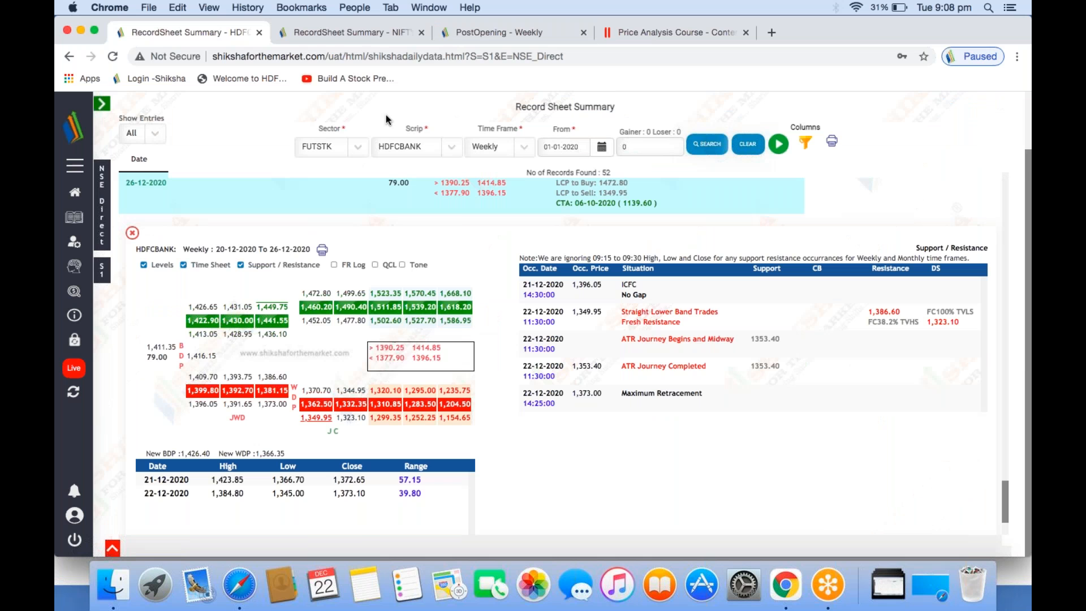
{"action": "left_click", "coordinate": [396, 147]}
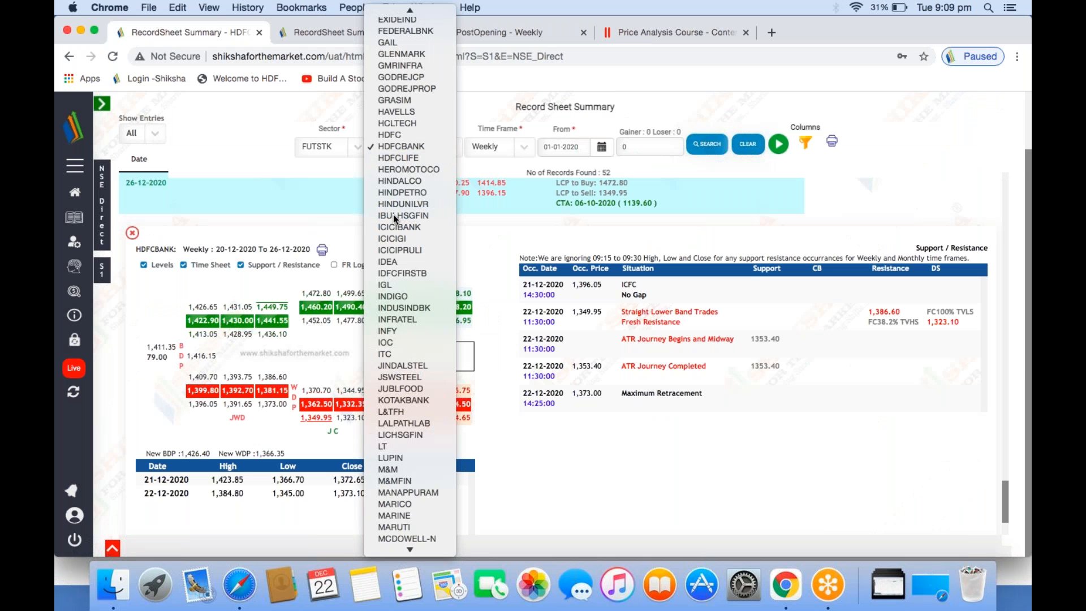
{"action": "left_click", "coordinate": [394, 216]}
{"action": "left_click", "coordinate": [489, 145]}
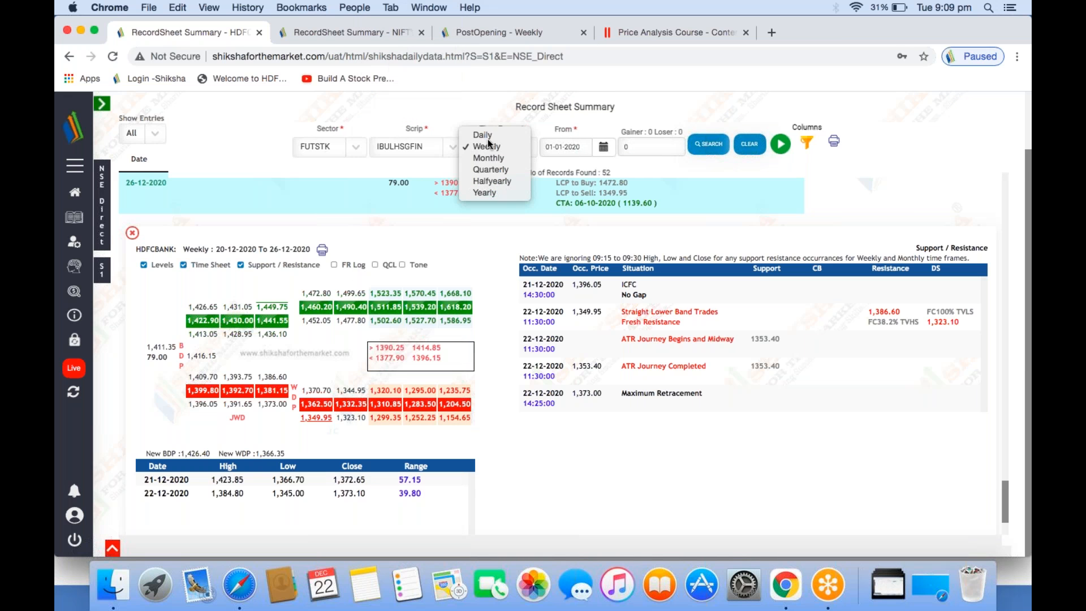
{"action": "left_click", "coordinate": [487, 137]}
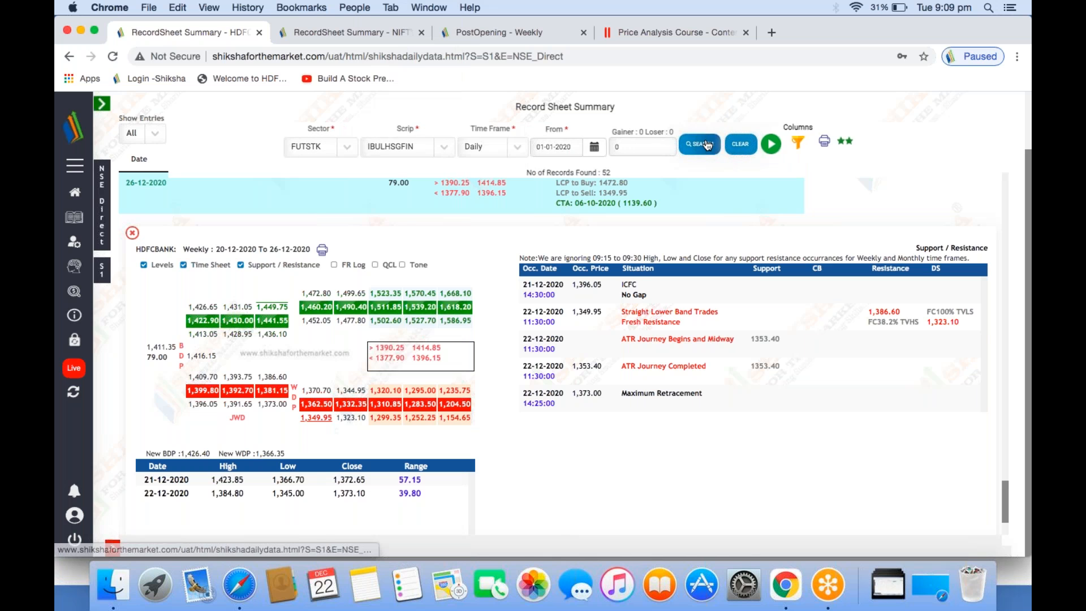
{"action": "left_click", "coordinate": [707, 145]}
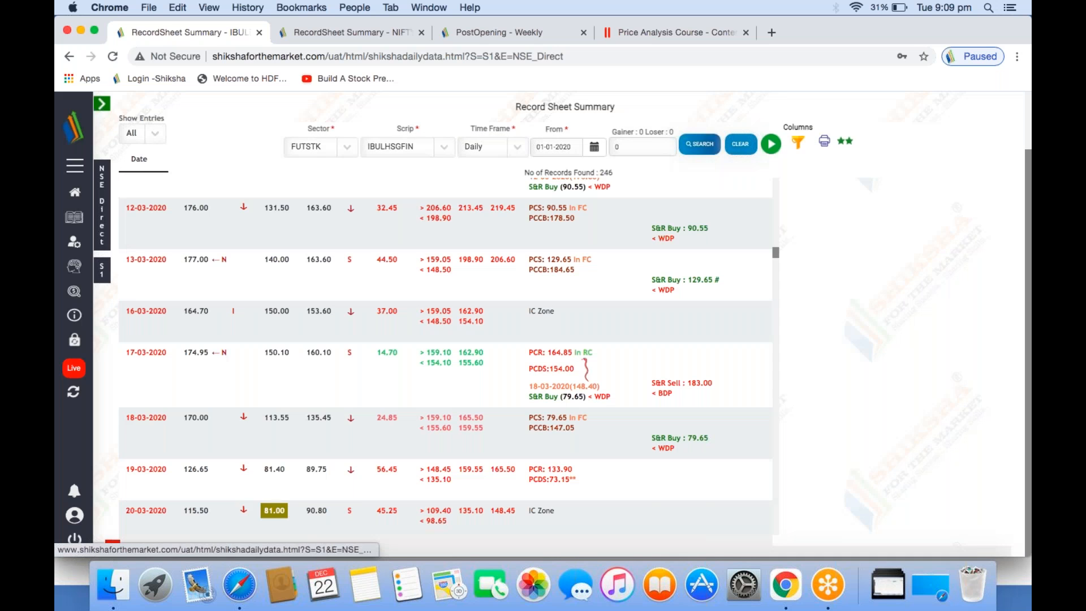
- Examine the mid- to late-December 2020 rows at the end of the daily IBULHSGFIN record sheet
{"action": "scroll", "coordinate": [423, 470], "scroll_direction": "down", "scroll_amount": 20}
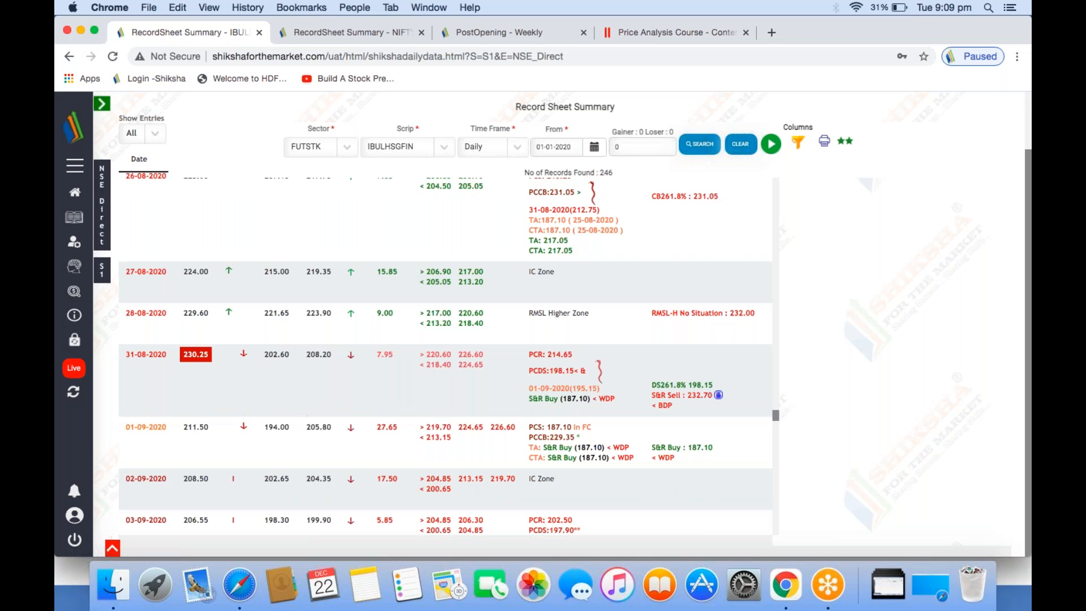
{"action": "scroll", "coordinate": [424, 458], "scroll_direction": "down", "scroll_amount": 20}
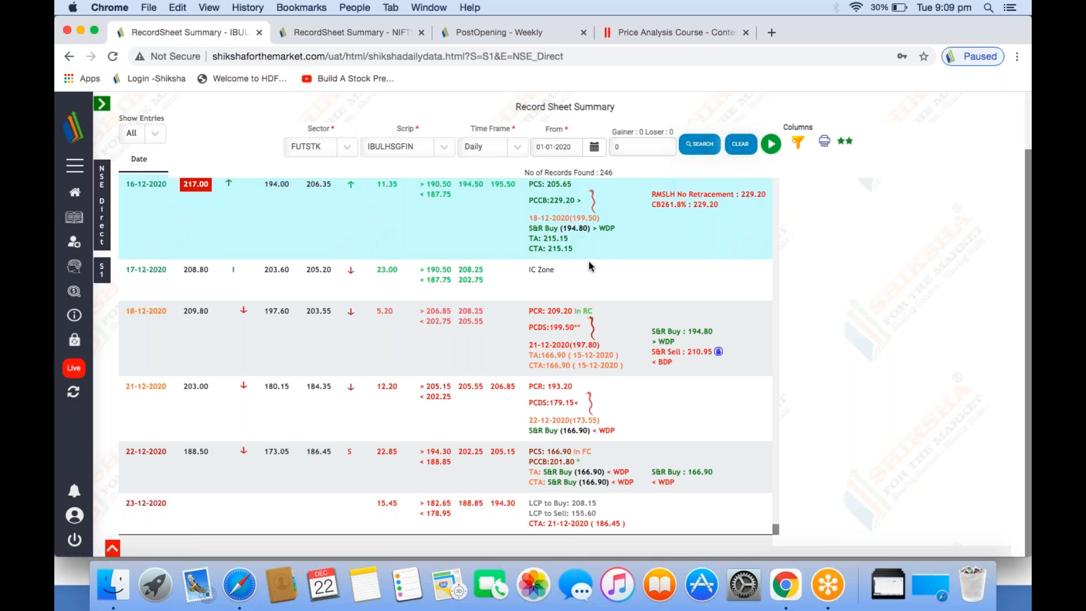
{"action": "scroll", "coordinate": [589, 266], "scroll_direction": "up", "scroll_amount": 1}
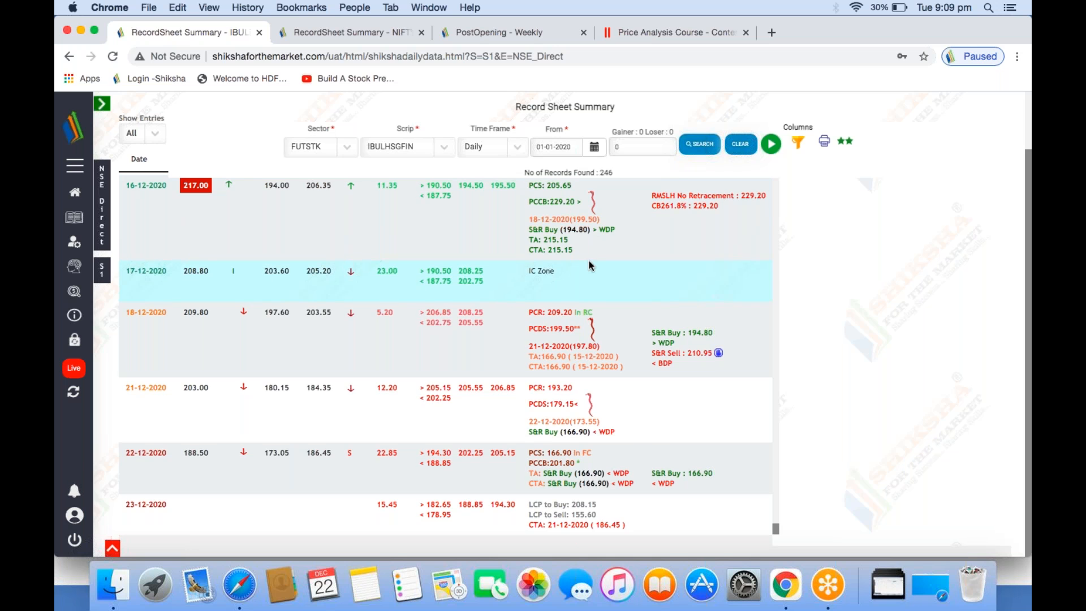
{"action": "scroll", "coordinate": [590, 266], "scroll_direction": "up", "scroll_amount": 1}
{"action": "scroll", "coordinate": [590, 266], "scroll_direction": "up", "scroll_amount": 2}
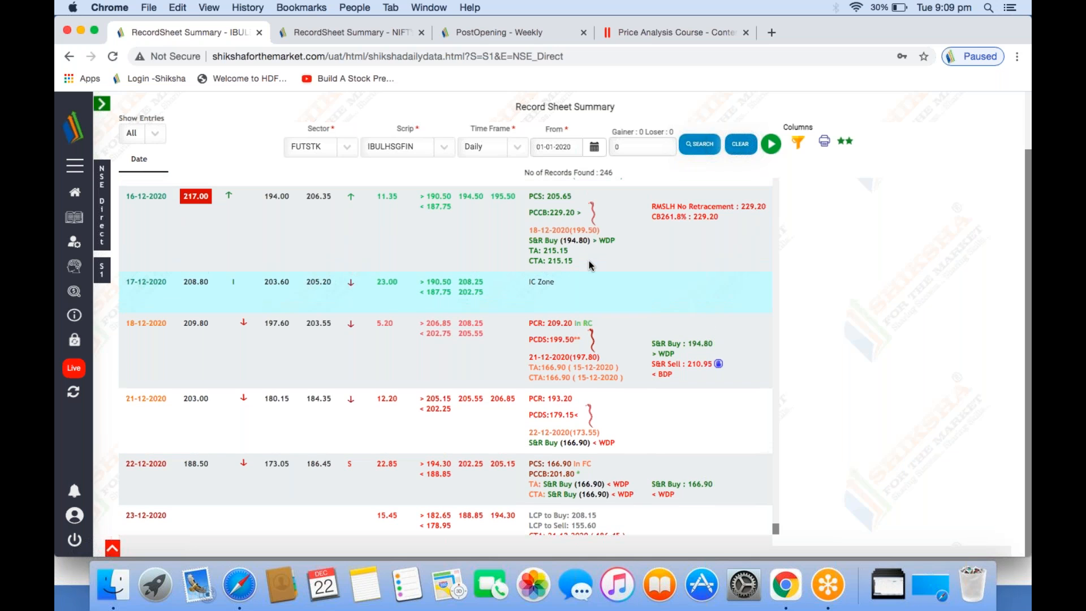
{"action": "scroll", "coordinate": [590, 266], "scroll_direction": "up", "scroll_amount": 3}
{"action": "scroll", "coordinate": [590, 266], "scroll_direction": "up", "scroll_amount": 1}
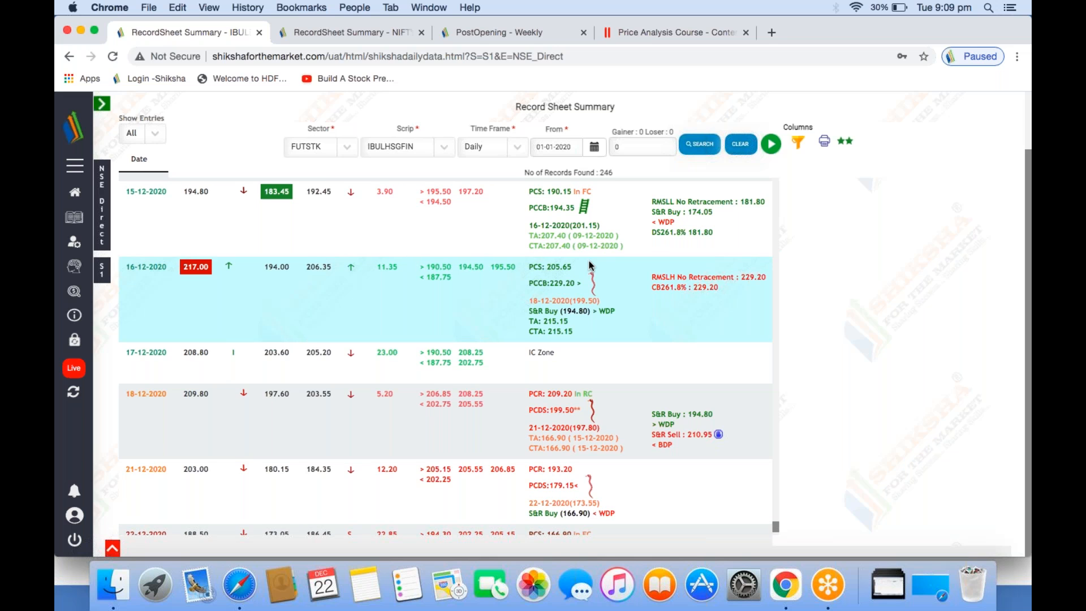
{"action": "scroll", "coordinate": [590, 266], "scroll_direction": "up", "scroll_amount": 2}
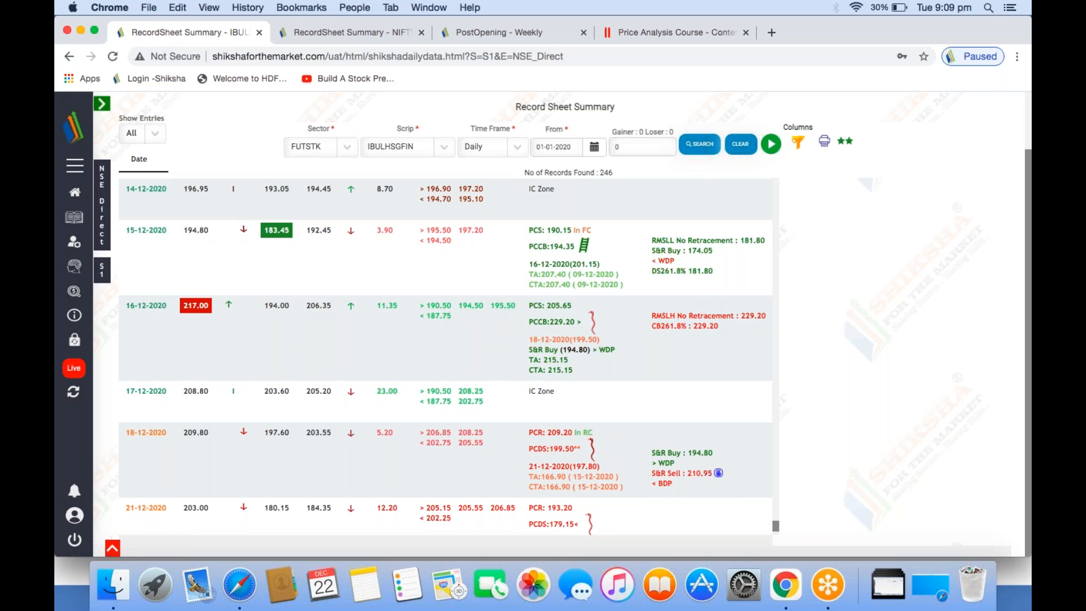
- Change which column the IBULHSGFIN record sheet shows beside PCR / PCS, and save the column preference
{"action": "left_click", "coordinate": [798, 143]}
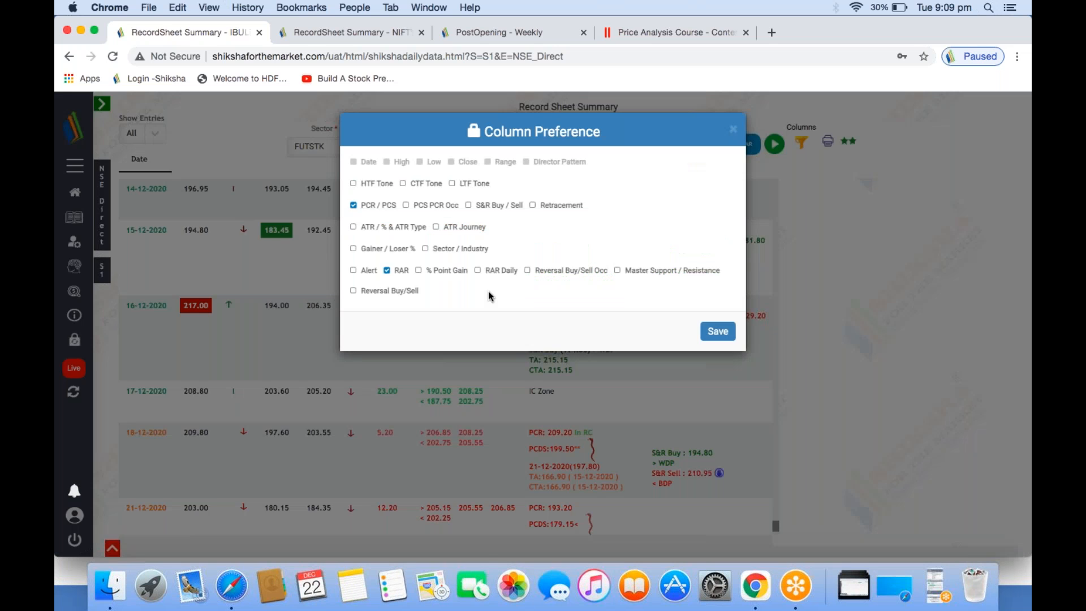
{"action": "left_click", "coordinate": [718, 332]}
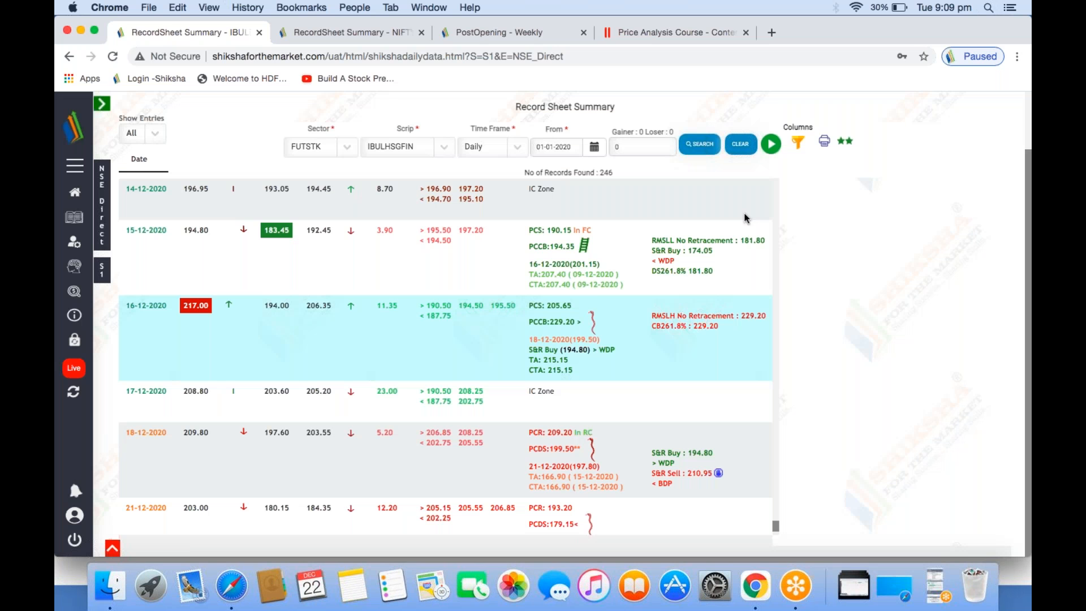
- Compare the IBULHSGFIN rows from late November to 23-12-2020, and open the levels and time sheet for 22-12-2020
{"action": "scroll", "coordinate": [569, 481], "scroll_direction": "down", "scroll_amount": 3}
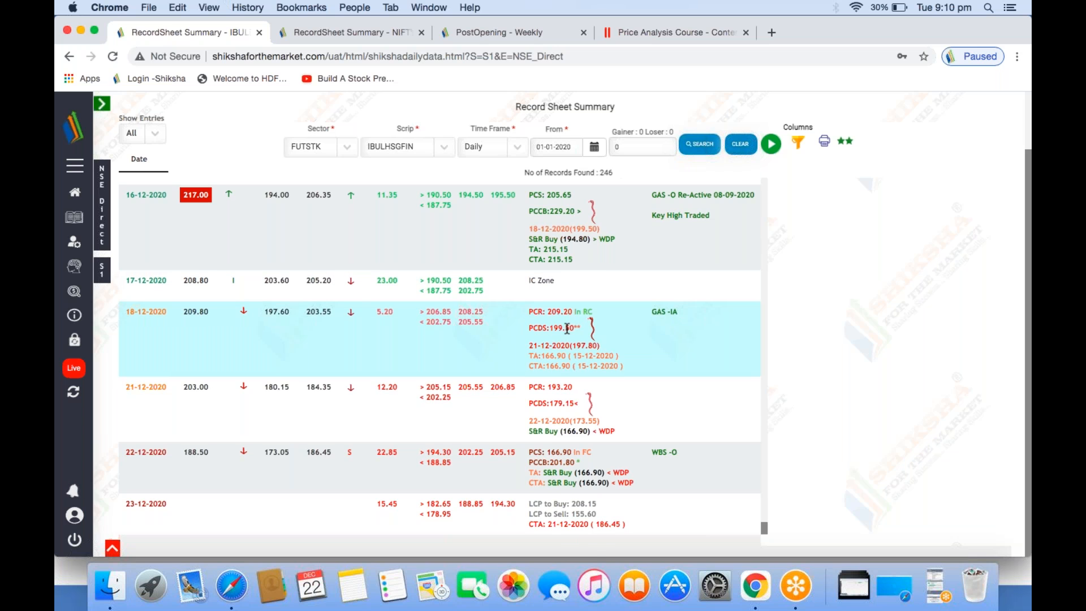
{"action": "scroll", "coordinate": [568, 328], "scroll_direction": "up", "scroll_amount": 2}
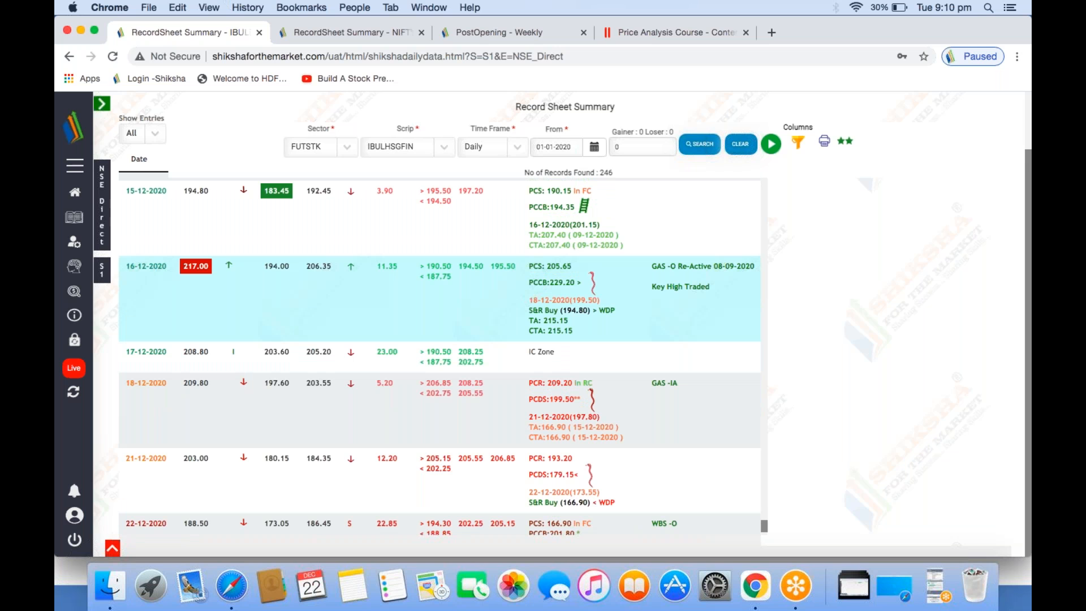
{"action": "scroll", "coordinate": [439, 356], "scroll_direction": "up", "scroll_amount": 3}
{"action": "scroll", "coordinate": [439, 357], "scroll_direction": "up", "scroll_amount": 8}
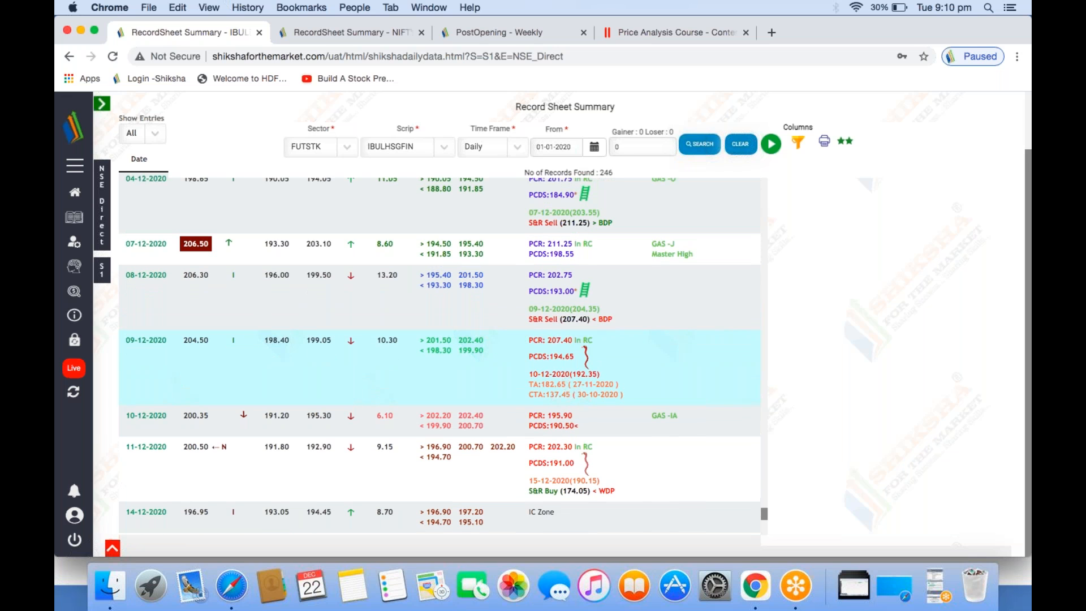
{"action": "scroll", "coordinate": [439, 356], "scroll_direction": "up", "scroll_amount": 1}
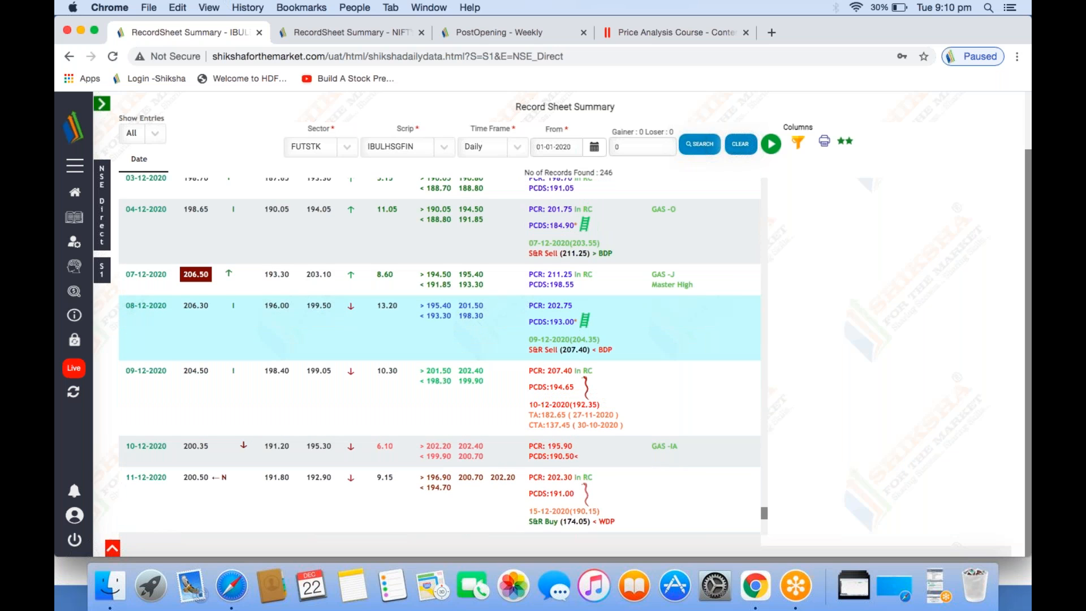
{"action": "scroll", "coordinate": [439, 356], "scroll_direction": "up", "scroll_amount": 1}
{"action": "scroll", "coordinate": [357, 352], "scroll_direction": "up", "scroll_amount": 6}
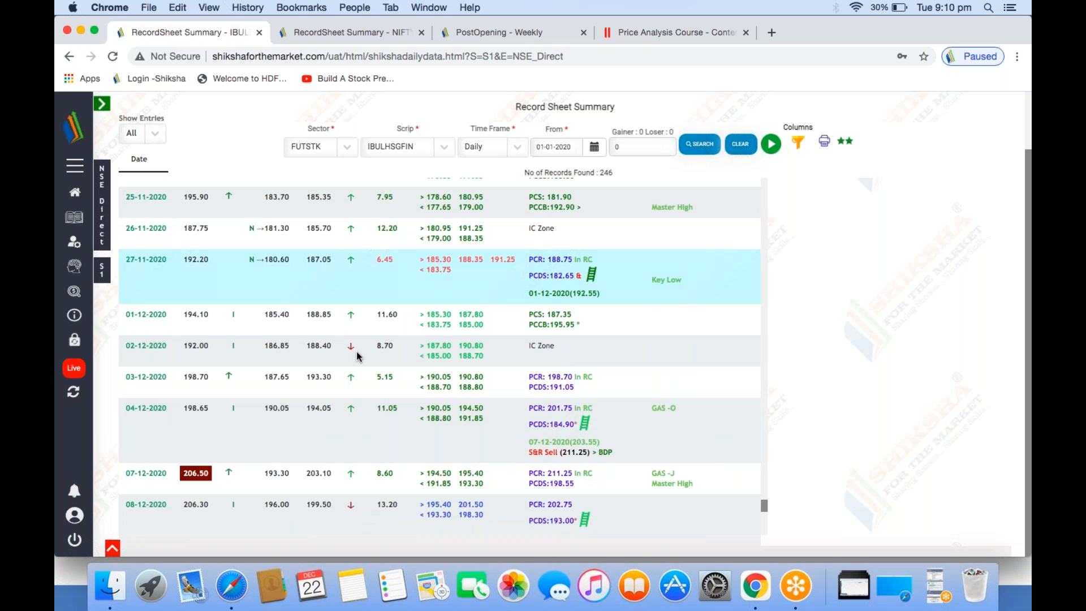
{"action": "scroll", "coordinate": [357, 353], "scroll_direction": "down", "scroll_amount": 9}
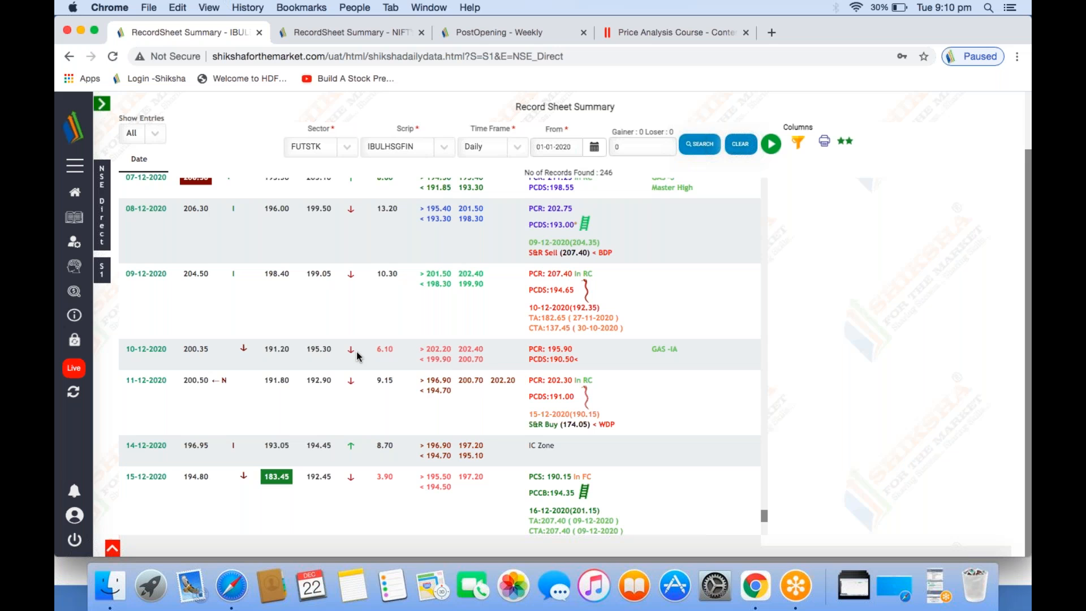
{"action": "scroll", "coordinate": [357, 354], "scroll_direction": "down", "scroll_amount": 10}
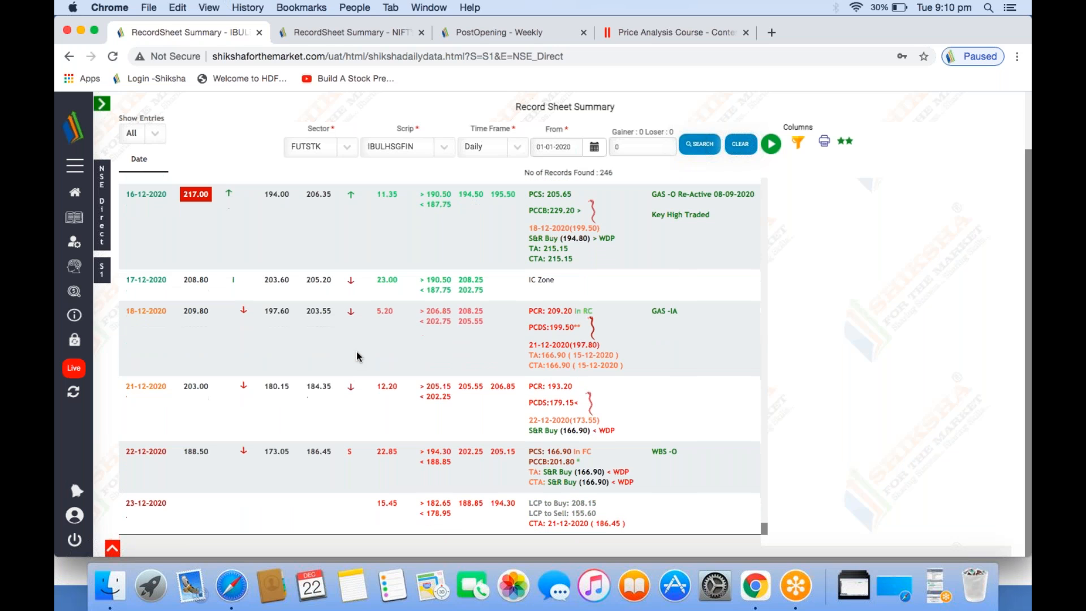
{"action": "left_click", "coordinate": [147, 458]}
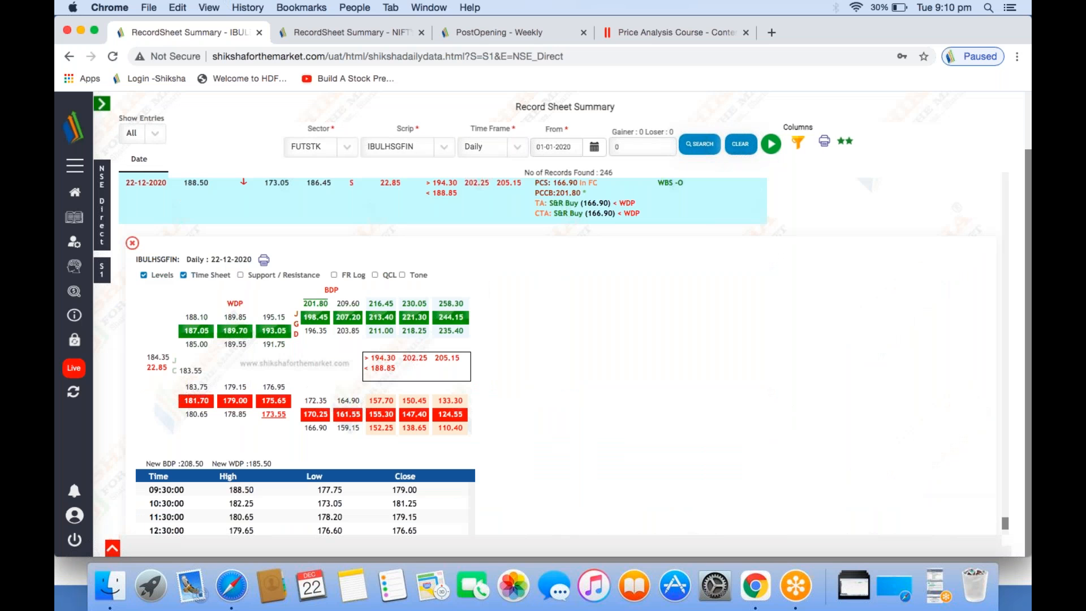
- Show the Support / Resistance table for IBULHSGFIN on 22-12-2020, read through its occurrences, and hide it again
{"action": "left_click", "coordinate": [241, 275]}
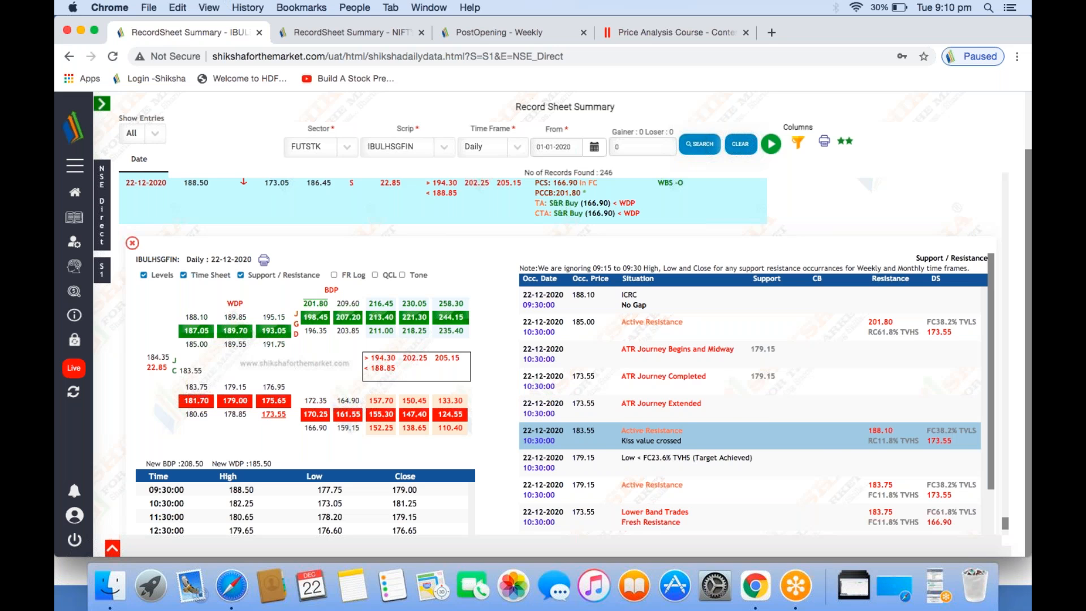
{"action": "scroll", "coordinate": [756, 394], "scroll_direction": "down", "scroll_amount": 2}
{"action": "scroll", "coordinate": [753, 396], "scroll_direction": "down", "scroll_amount": 3}
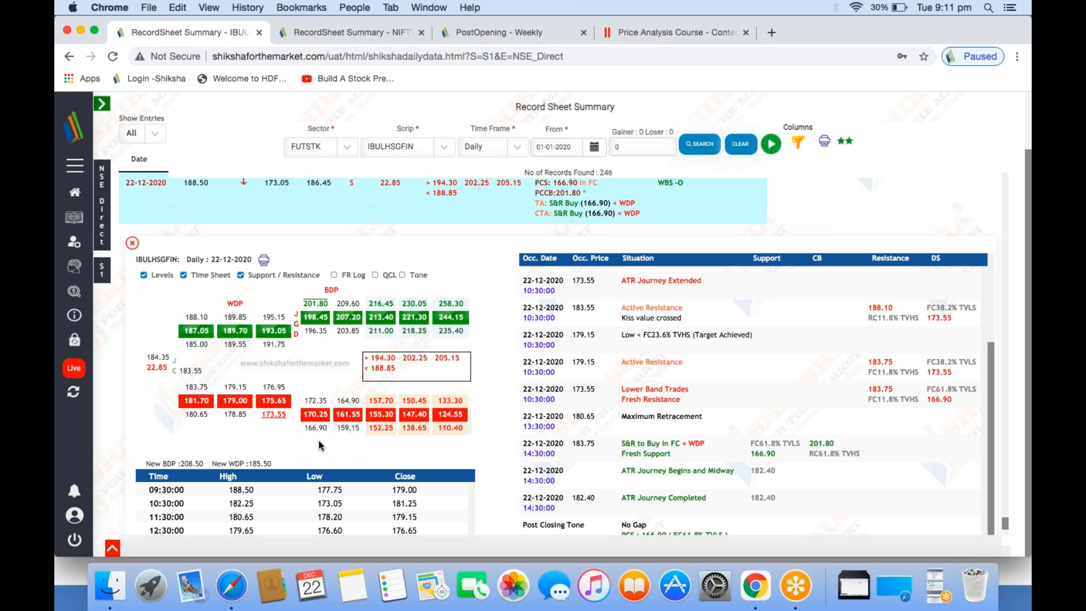
{"action": "left_click", "coordinate": [241, 275]}
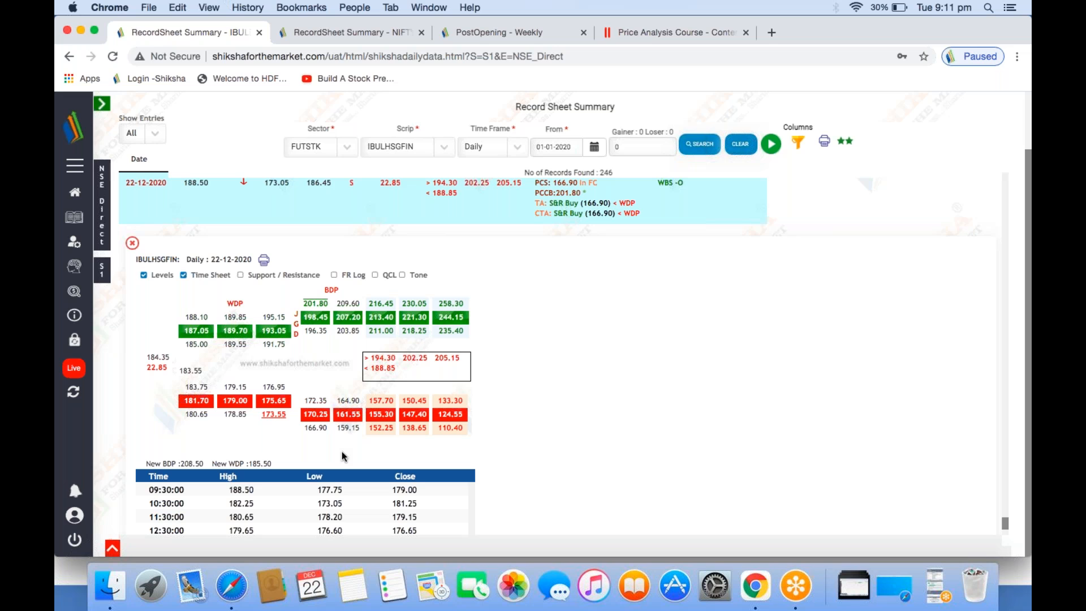
- Review the IBULHSGFIN levels and time sheet for 22-12-2020 against the record rows, and close the detail view
{"action": "scroll", "coordinate": [342, 456], "scroll_direction": "down", "scroll_amount": 2}
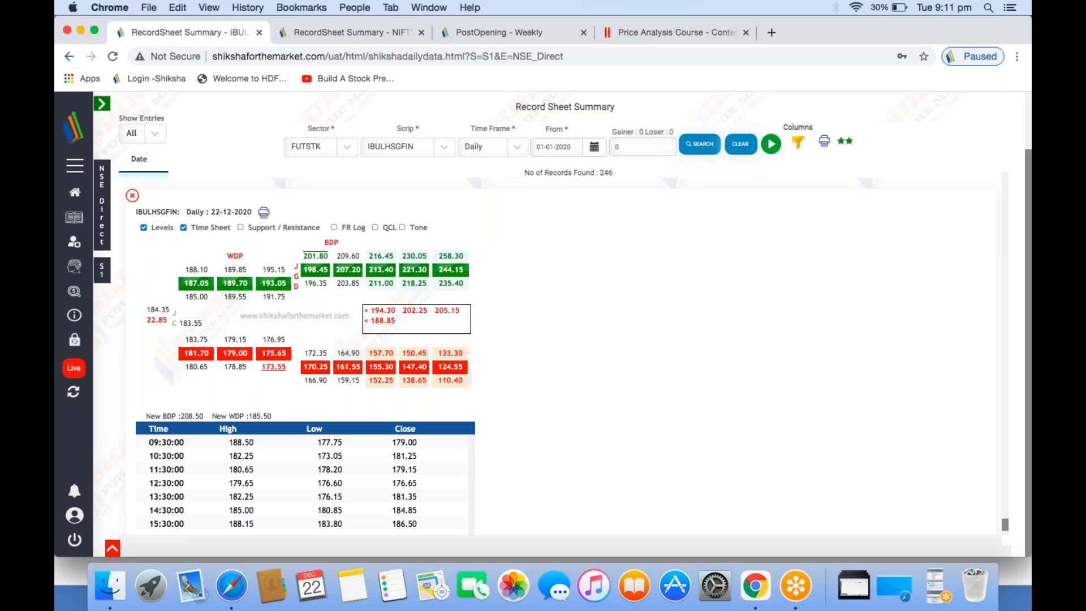
{"action": "scroll", "coordinate": [560, 357], "scroll_direction": "up", "scroll_amount": 3}
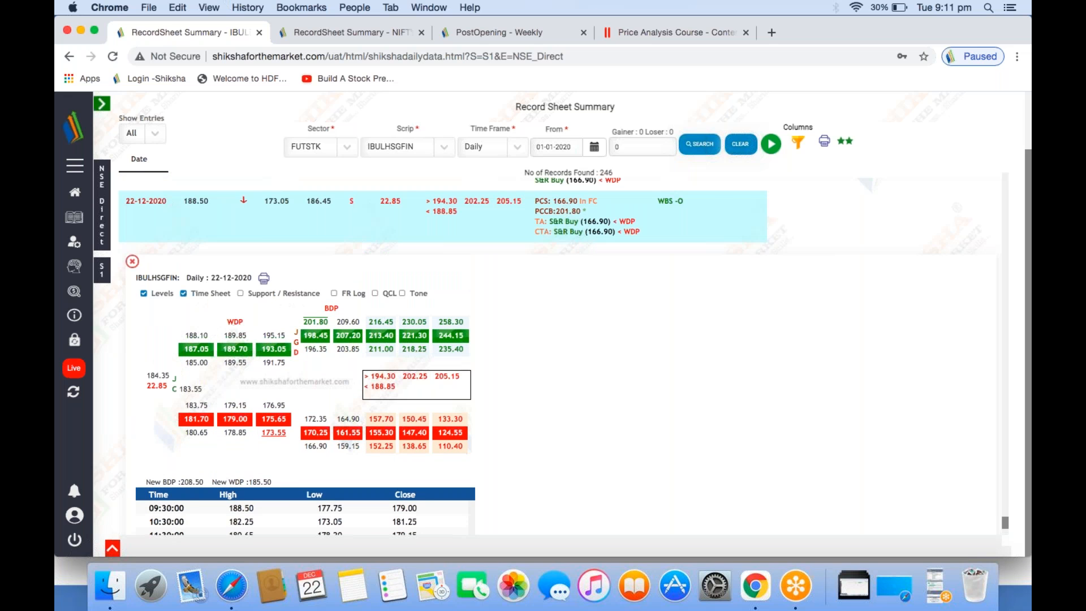
{"action": "scroll", "coordinate": [538, 354], "scroll_direction": "up", "scroll_amount": 2}
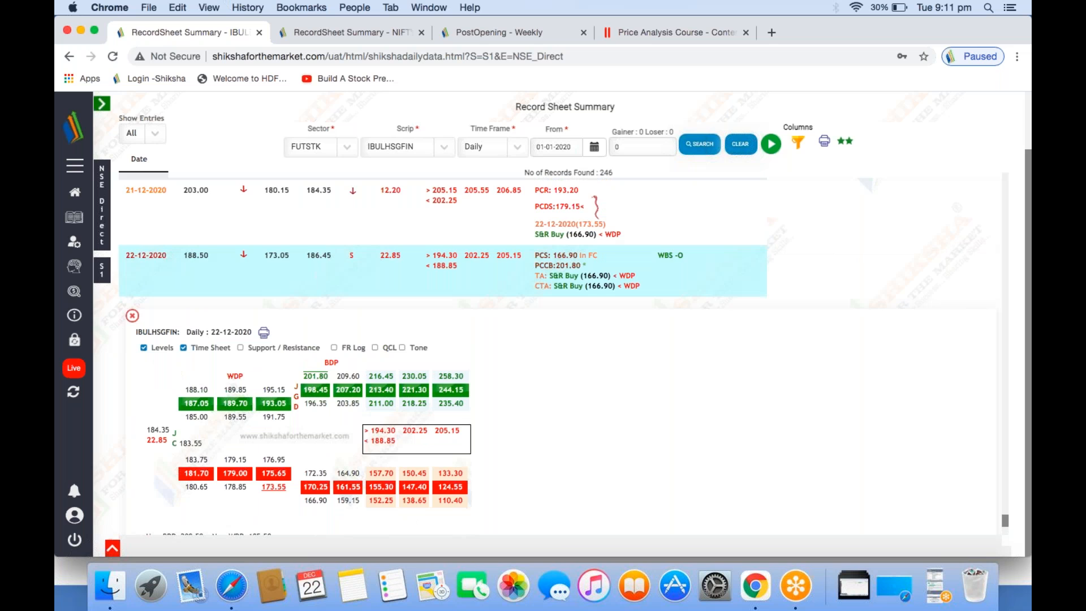
{"action": "left_click", "coordinate": [132, 316]}
{"action": "left_click", "coordinate": [937, 586]}
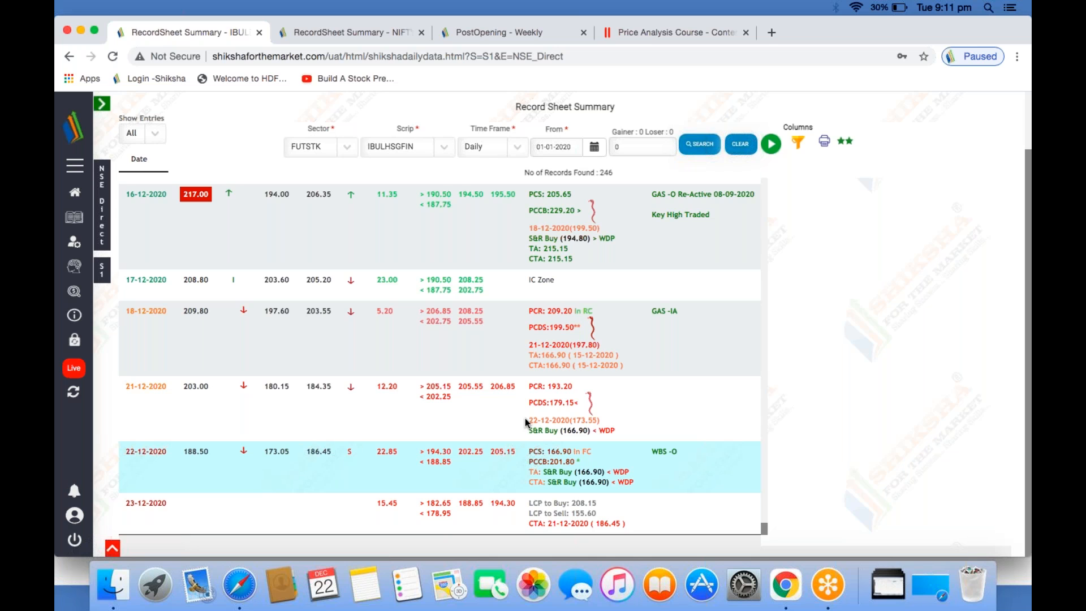
- Load the daily FUTSTK record sheet for IGL
{"action": "left_click", "coordinate": [450, 148]}
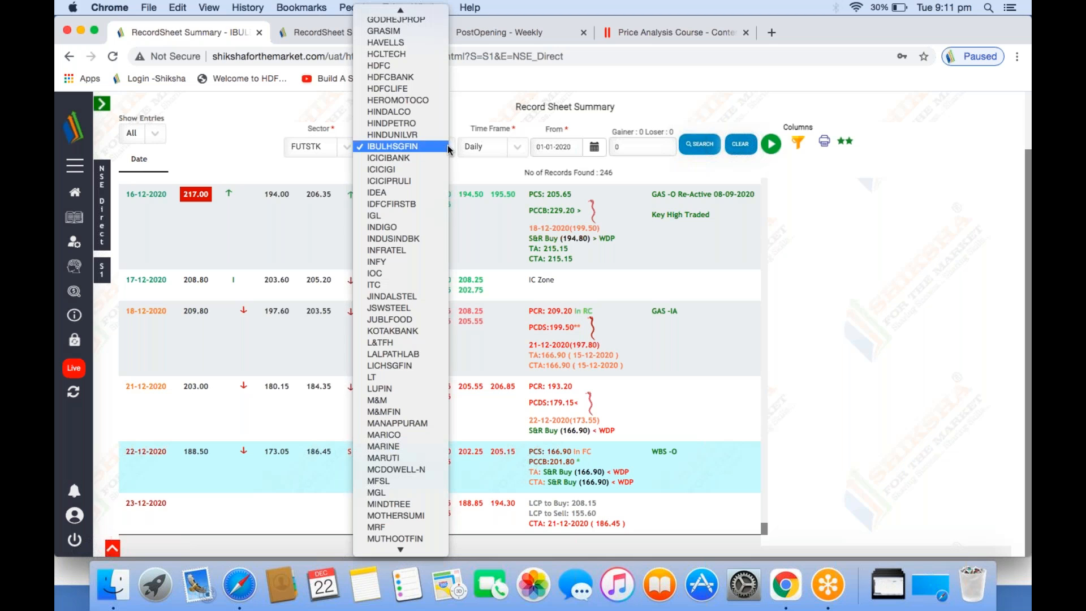
{"action": "left_click", "coordinate": [383, 214]}
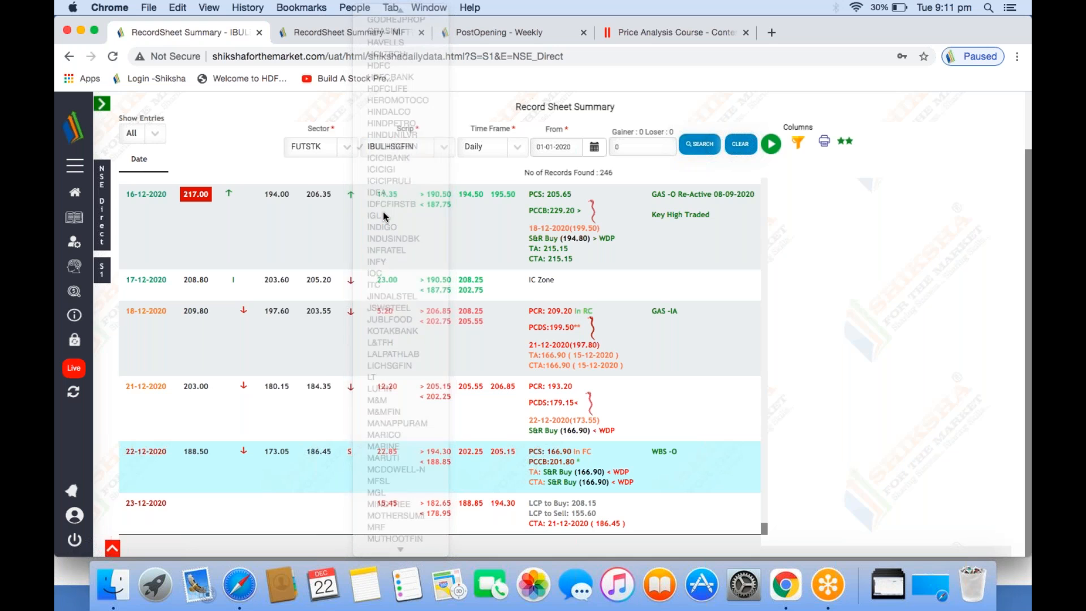
{"action": "left_click", "coordinate": [682, 146]}
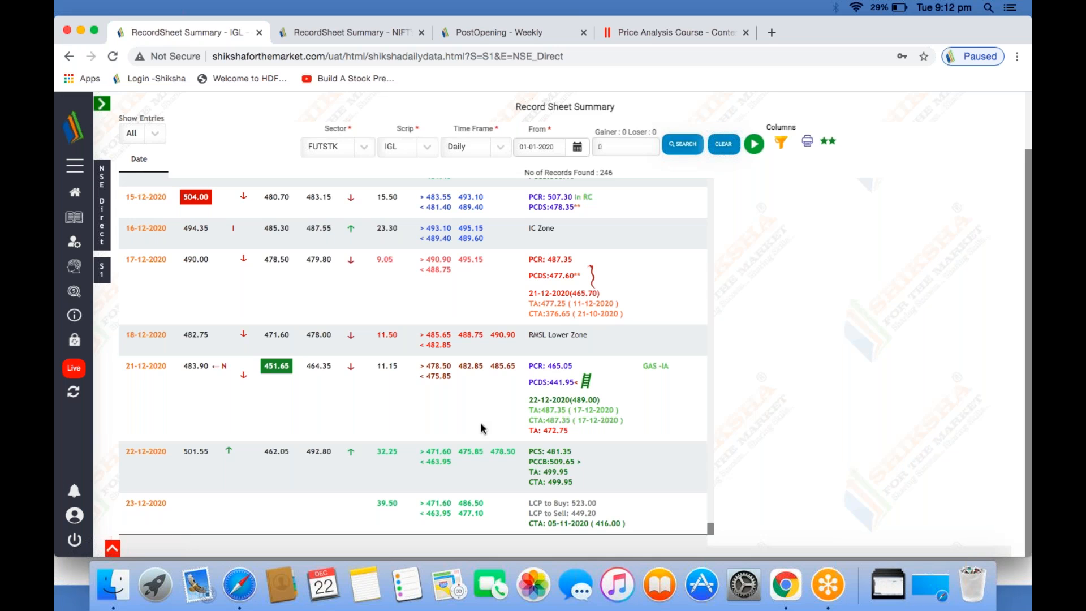
- Compare the IGL record sheet rows from late November to 23-12-2020
{"action": "scroll", "coordinate": [540, 392], "scroll_direction": "up", "scroll_amount": 1}
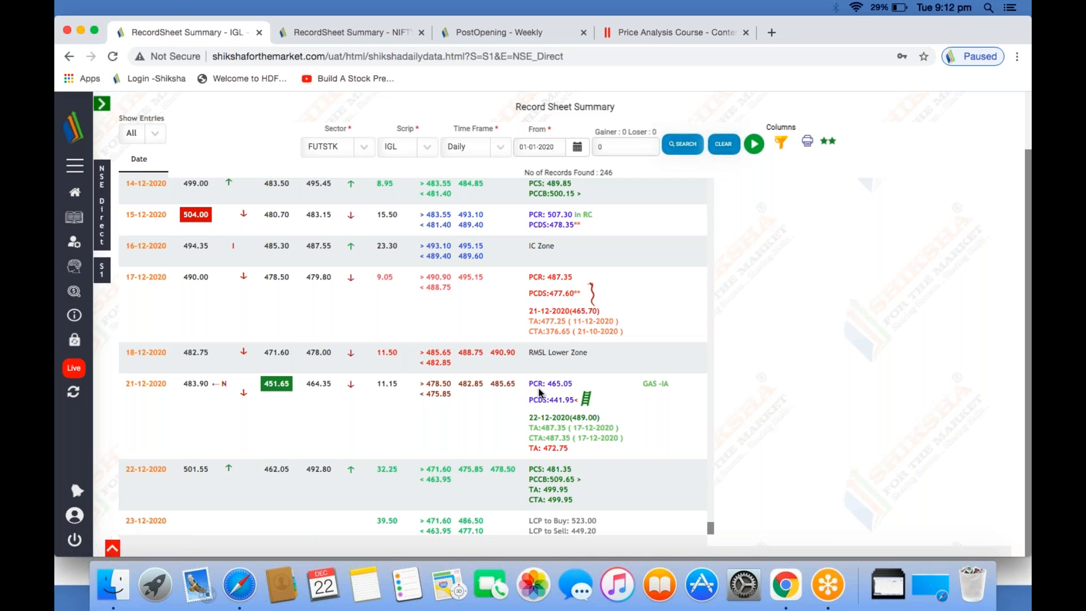
{"action": "scroll", "coordinate": [541, 392], "scroll_direction": "up", "scroll_amount": 5}
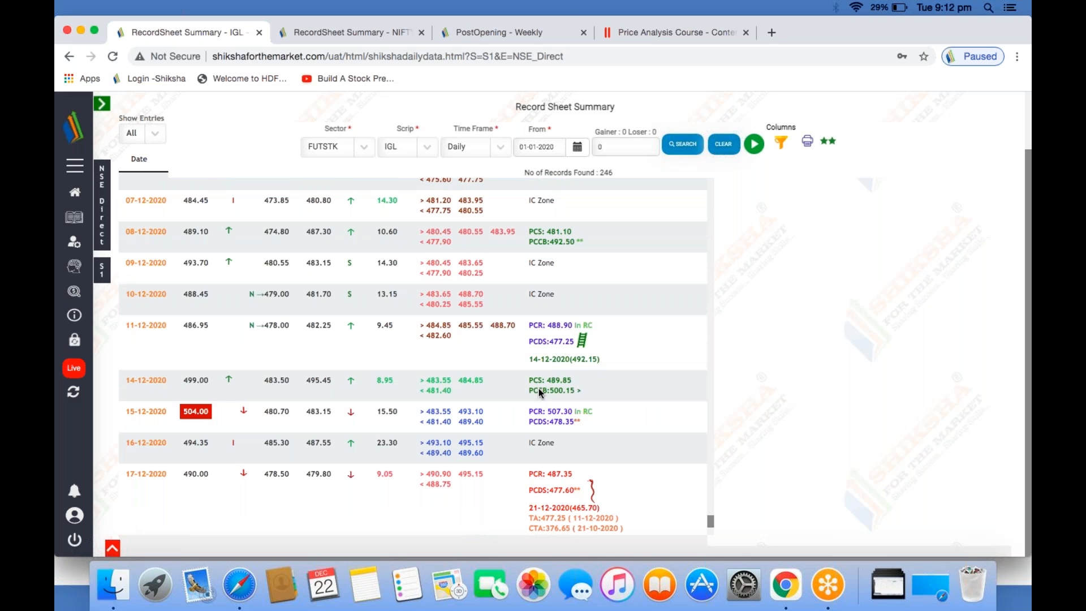
{"action": "scroll", "coordinate": [538, 388], "scroll_direction": "down", "scroll_amount": 5}
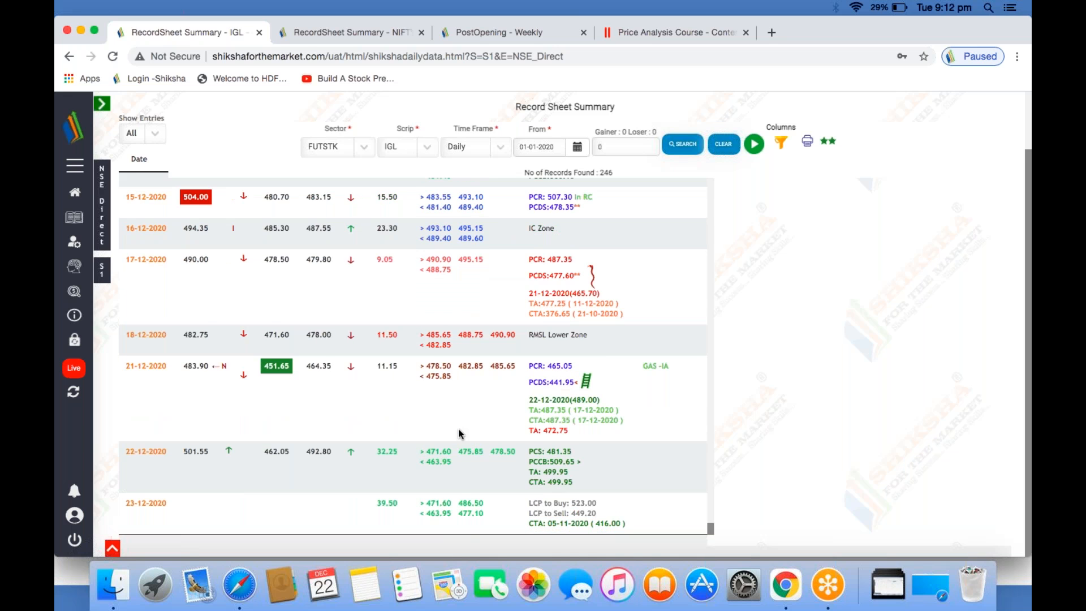
{"action": "scroll", "coordinate": [649, 399], "scroll_direction": "up", "scroll_amount": 10}
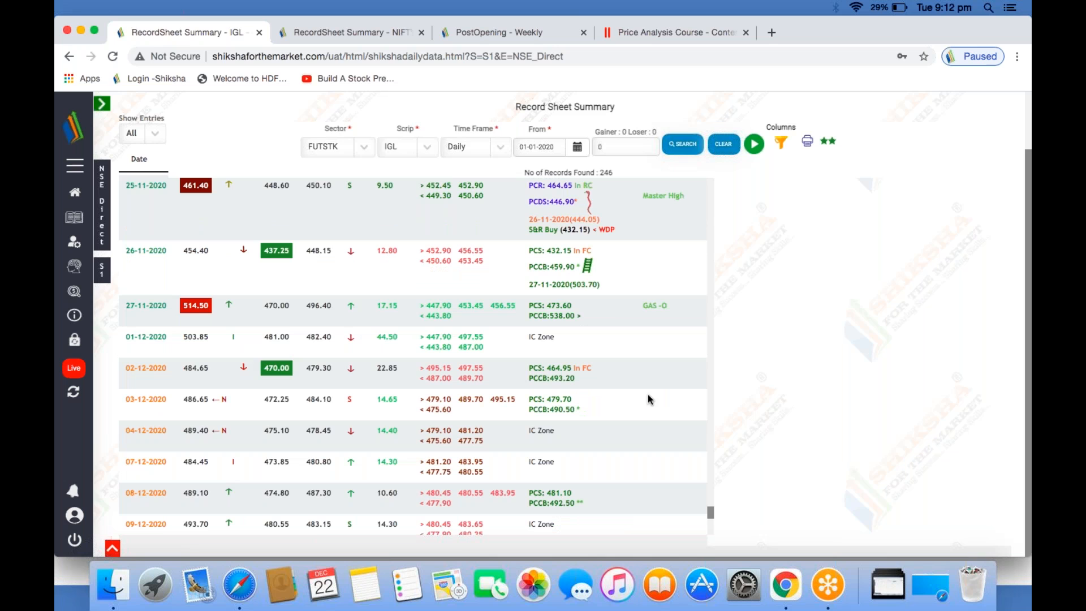
{"action": "scroll", "coordinate": [650, 398], "scroll_direction": "down", "scroll_amount": 10}
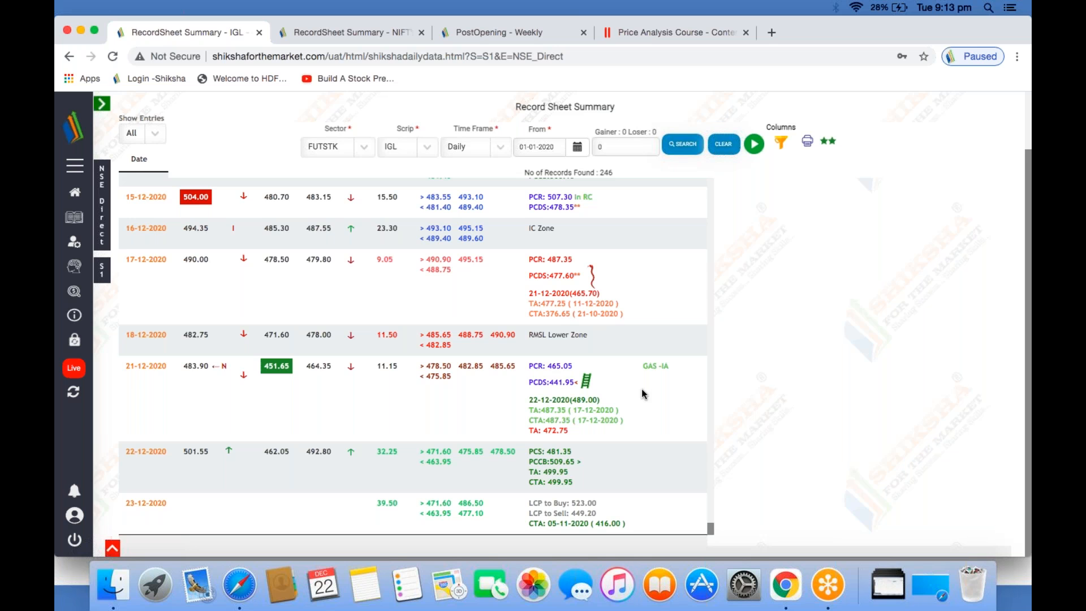
{"action": "scroll", "coordinate": [611, 442], "scroll_direction": "down", "scroll_amount": 1}
{"action": "left_click", "coordinate": [69, 31]}
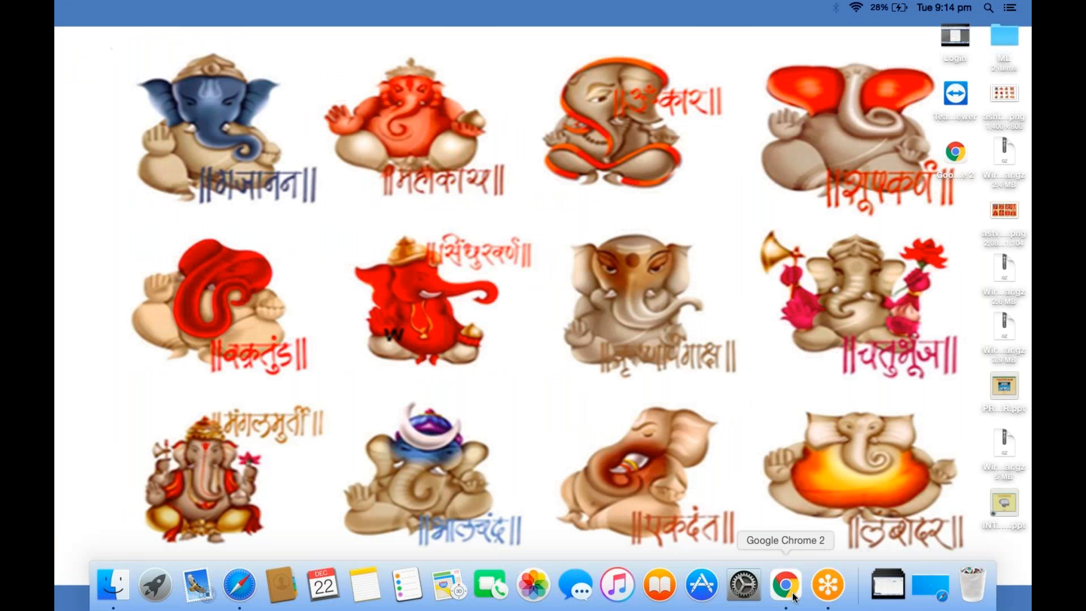
{"action": "left_click", "coordinate": [786, 585]}
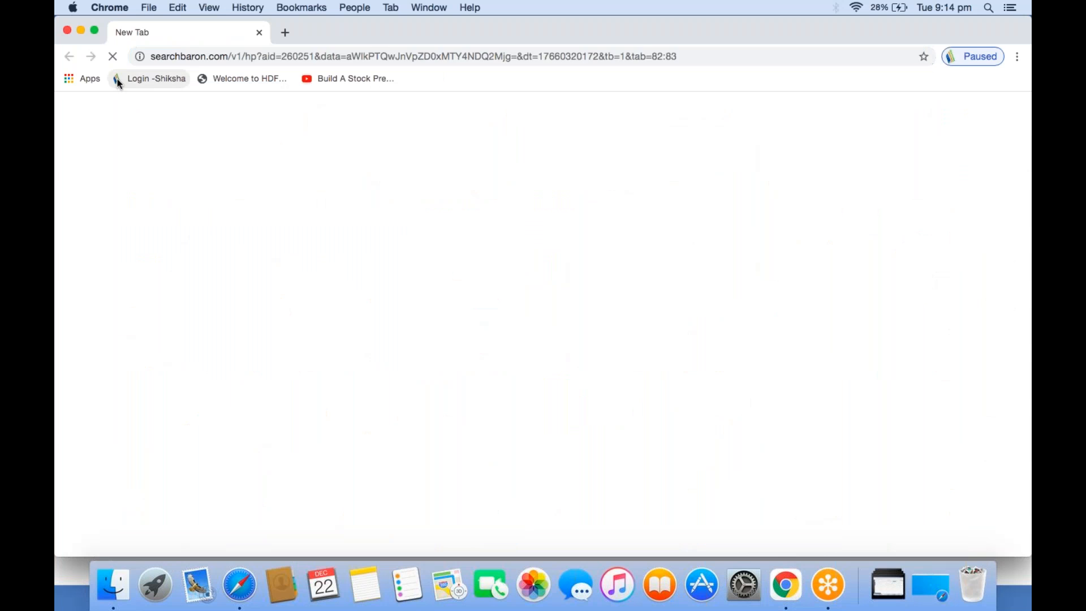
{"action": "left_click", "coordinate": [118, 80]}
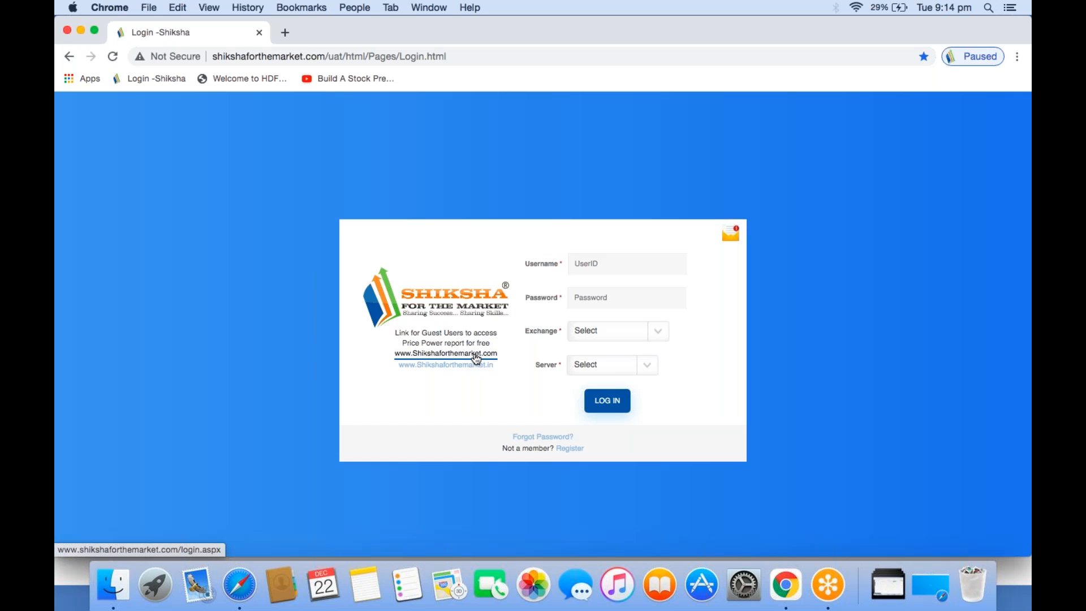
{"action": "left_click", "coordinate": [476, 354]}
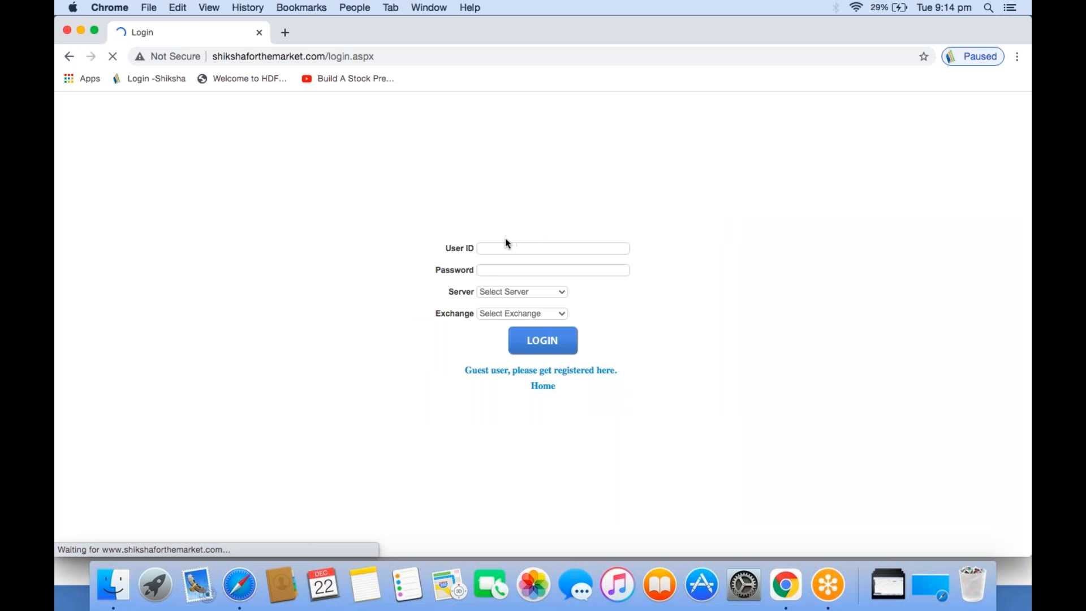
- Fill in the login form with the user ID and account password, server S1 and exchange NSE Direct
{"action": "left_click", "coordinate": [497, 247]}
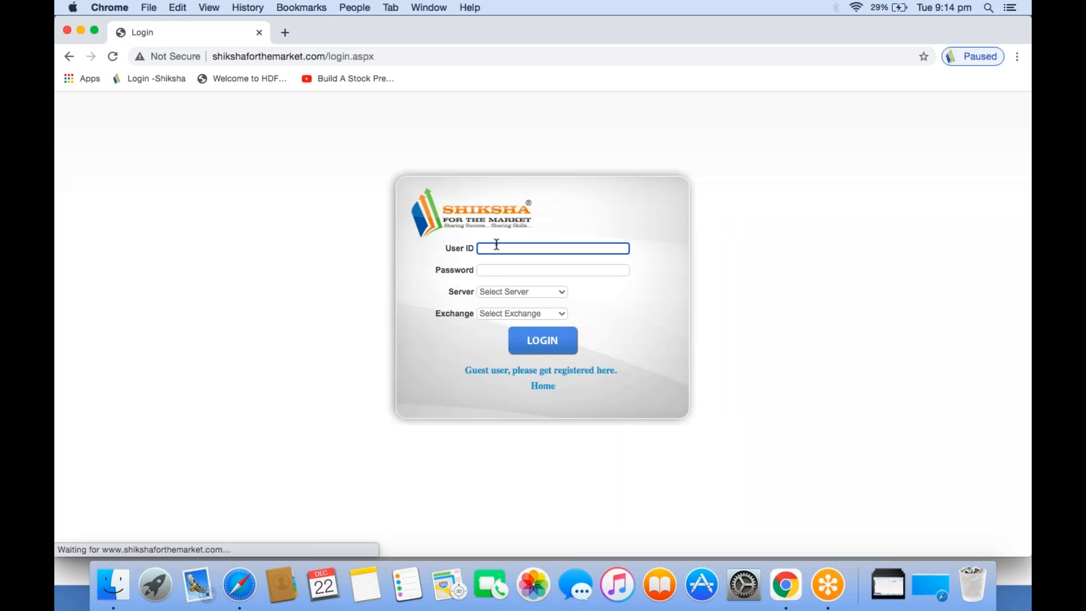
{"action": "type", "text": "n"}
{"action": "key", "text": "BackSpace"}
{"action": "type", "text": "NISHI"}
{"action": "left_click", "coordinate": [486, 270]}
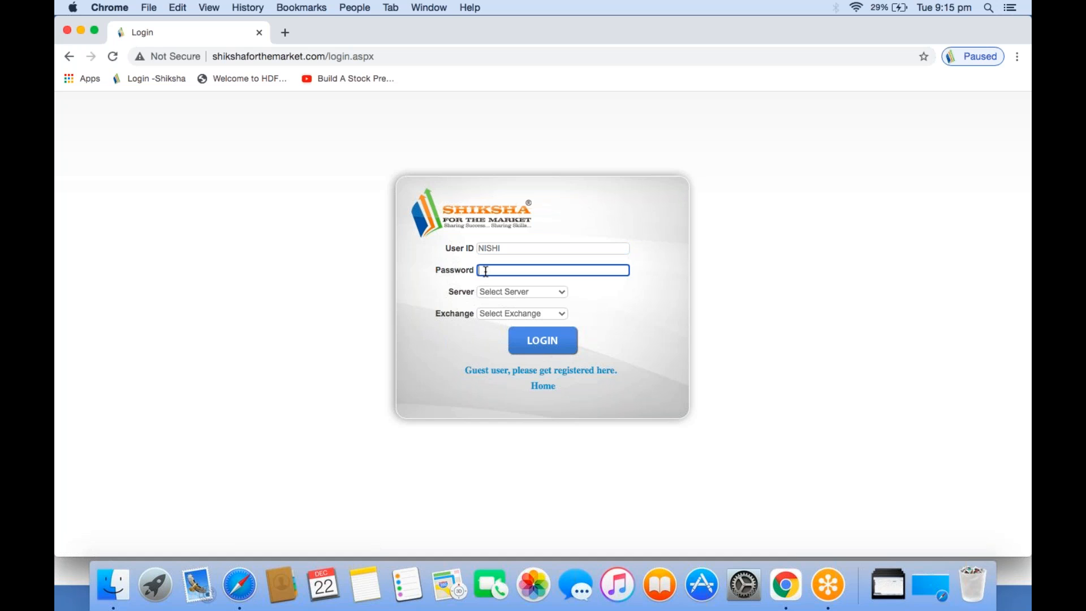
{"action": "type", "text": "•••••••••"}
{"action": "left_click", "coordinate": [491, 293]}
{"action": "left_click", "coordinate": [496, 304]}
{"action": "left_click", "coordinate": [502, 312]}
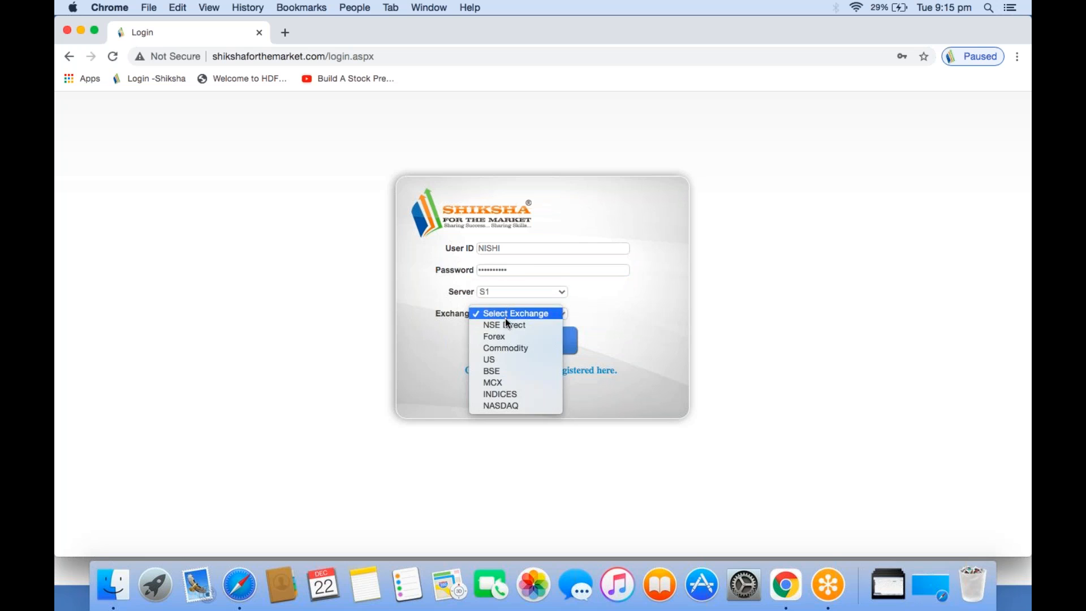
{"action": "left_click", "coordinate": [507, 324]}
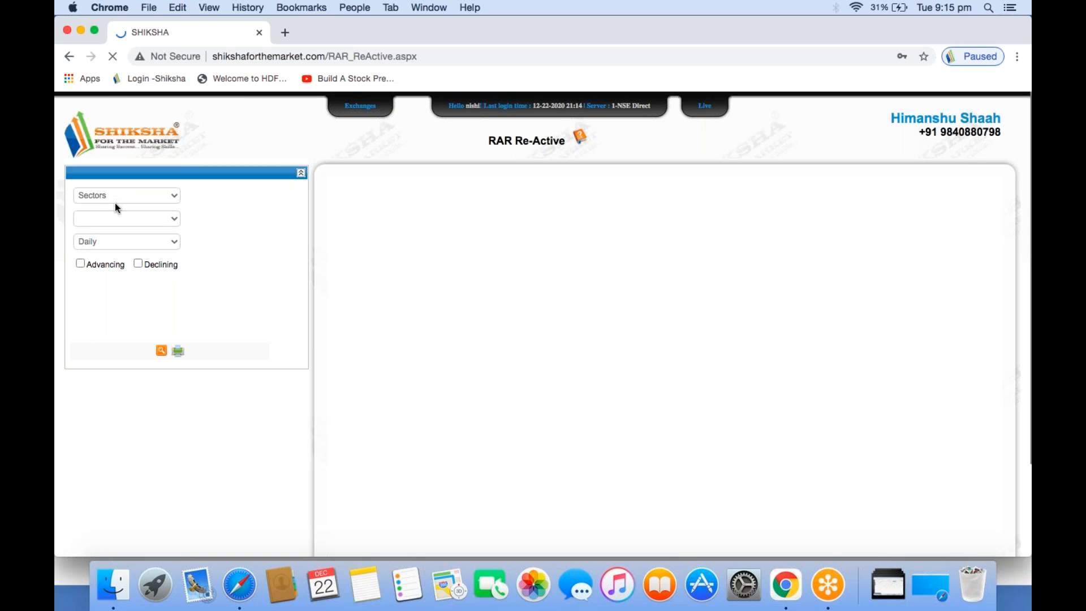
- Search RAR Re-Active for advancing FUTSTK scrips with Buy House Sequential and GAS Justified, GAS Inactive and GAS Re-Active selected
{"action": "left_click", "coordinate": [113, 197]}
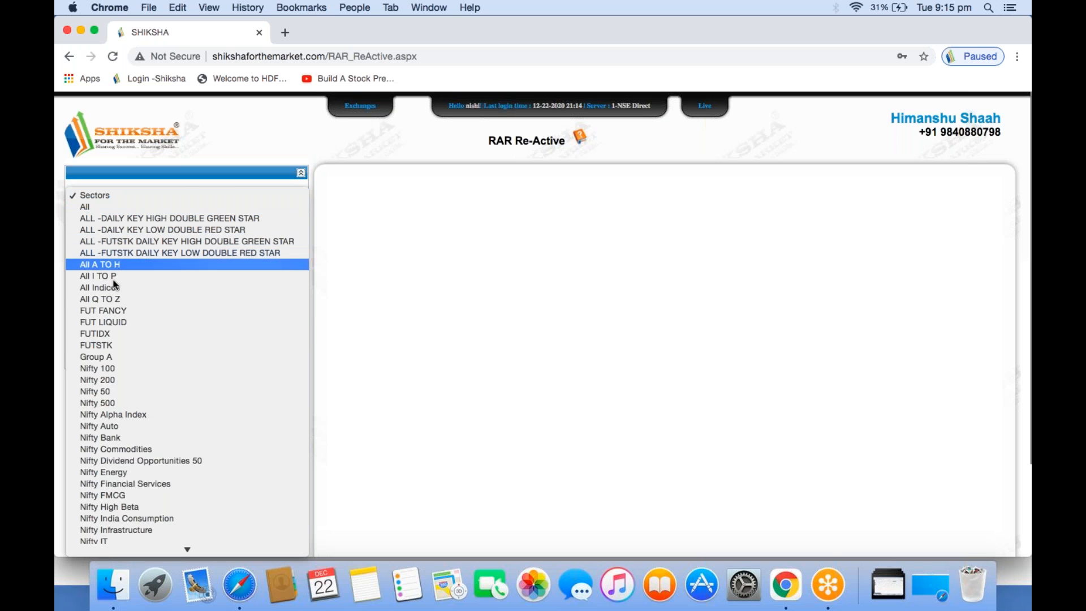
{"action": "left_click", "coordinate": [99, 346]}
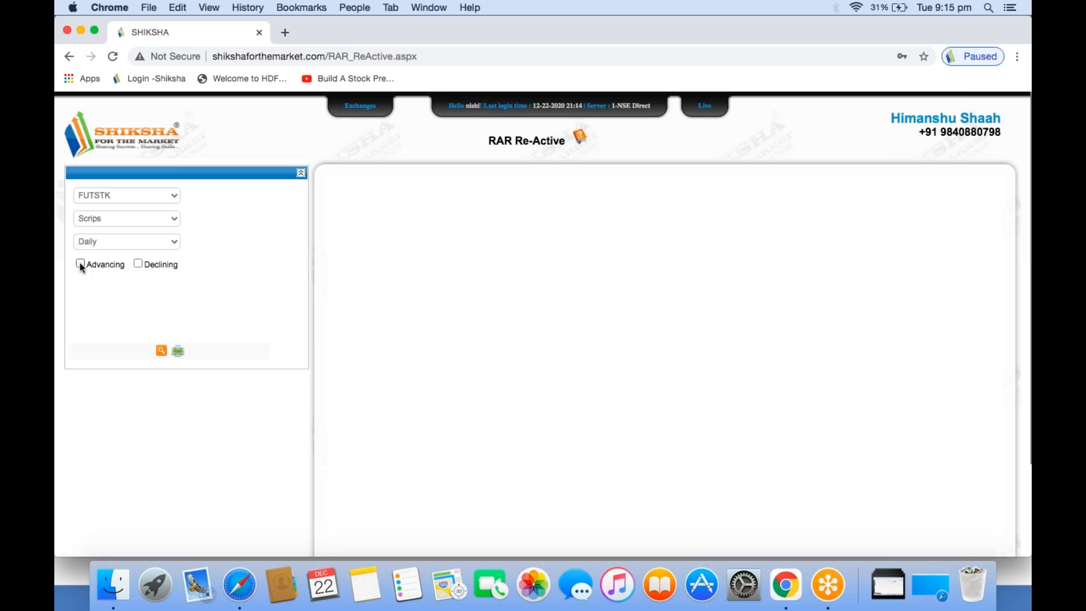
{"action": "left_click", "coordinate": [80, 264]}
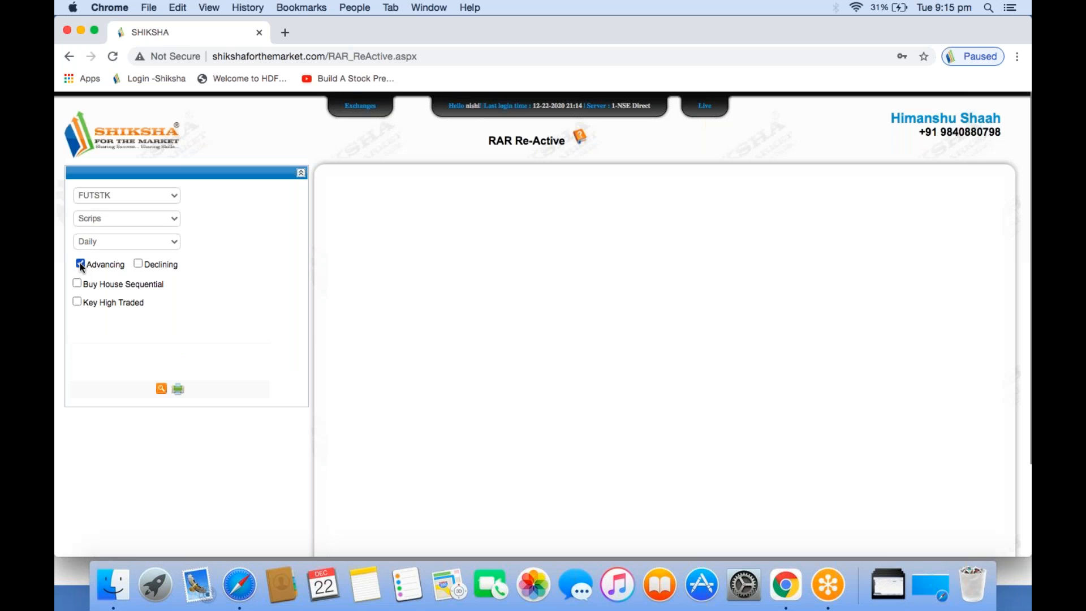
{"action": "left_click", "coordinate": [77, 284]}
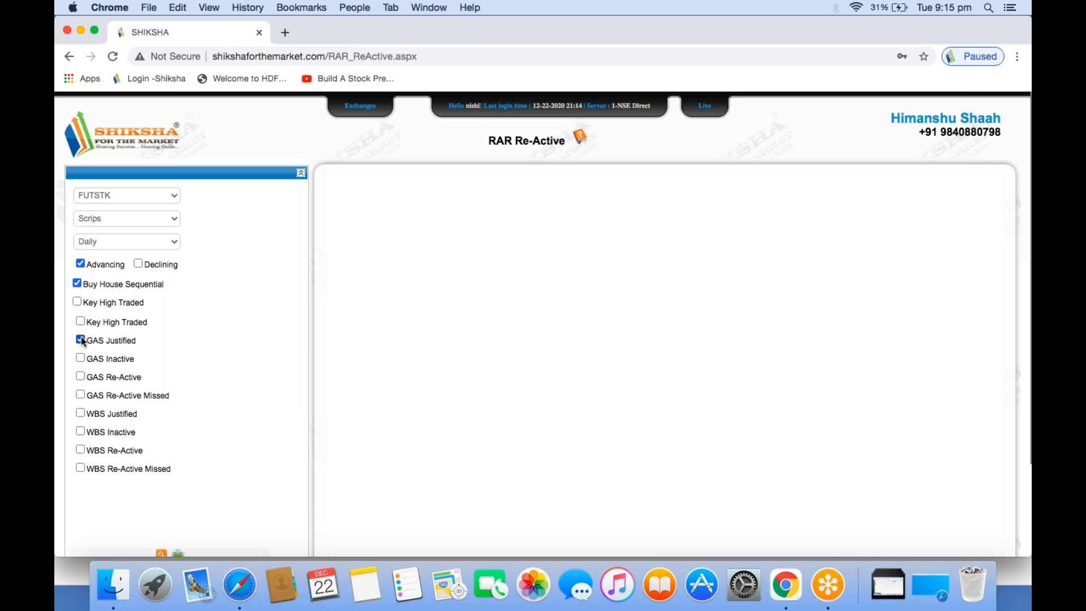
{"action": "left_click", "coordinate": [80, 376]}
{"action": "left_click", "coordinate": [161, 554]}
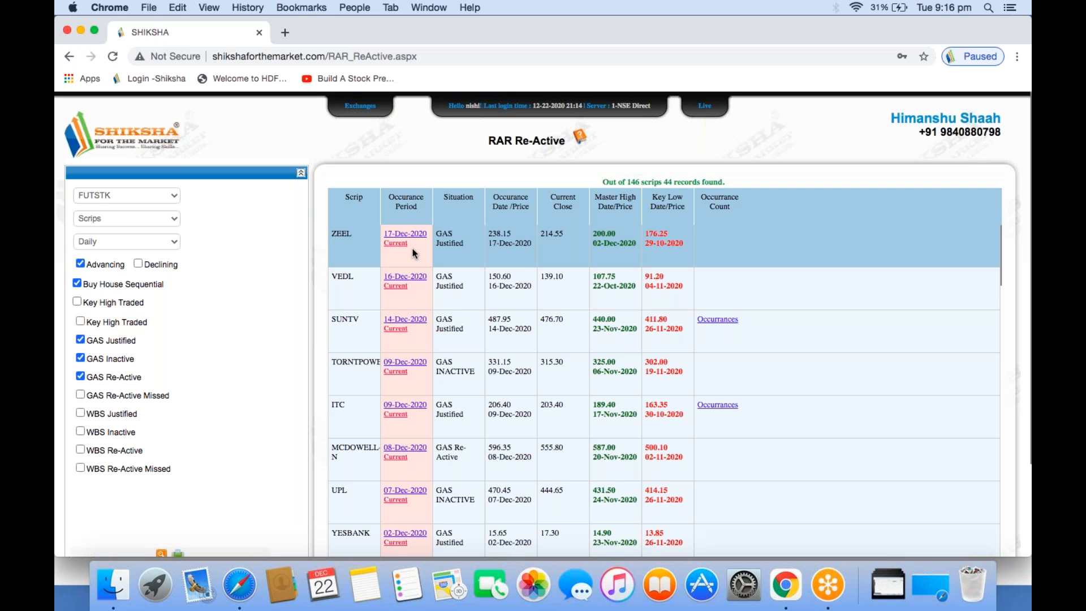
- Switch to Calendar, check the December 2020 month view, and return to the RAR Re-Active results in Chrome
{"action": "left_click", "coordinate": [324, 585]}
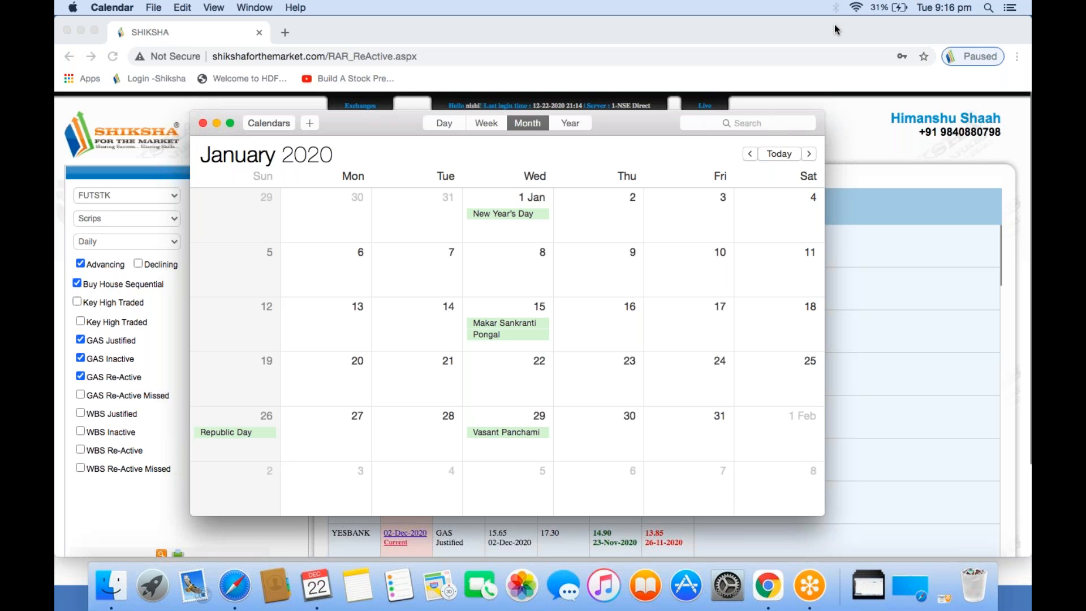
{"action": "left_click", "coordinate": [808, 155]}
{"action": "left_click", "coordinate": [809, 154]}
{"action": "left_click", "coordinate": [809, 154]}
{"action": "left_click", "coordinate": [808, 154]}
{"action": "left_click", "coordinate": [808, 155]}
{"action": "left_click", "coordinate": [809, 155]}
{"action": "left_click", "coordinate": [809, 154]}
{"action": "left_click", "coordinate": [808, 155]}
{"action": "left_click", "coordinate": [808, 154]}
{"action": "left_click", "coordinate": [809, 154]}
{"action": "left_click", "coordinate": [809, 154]}
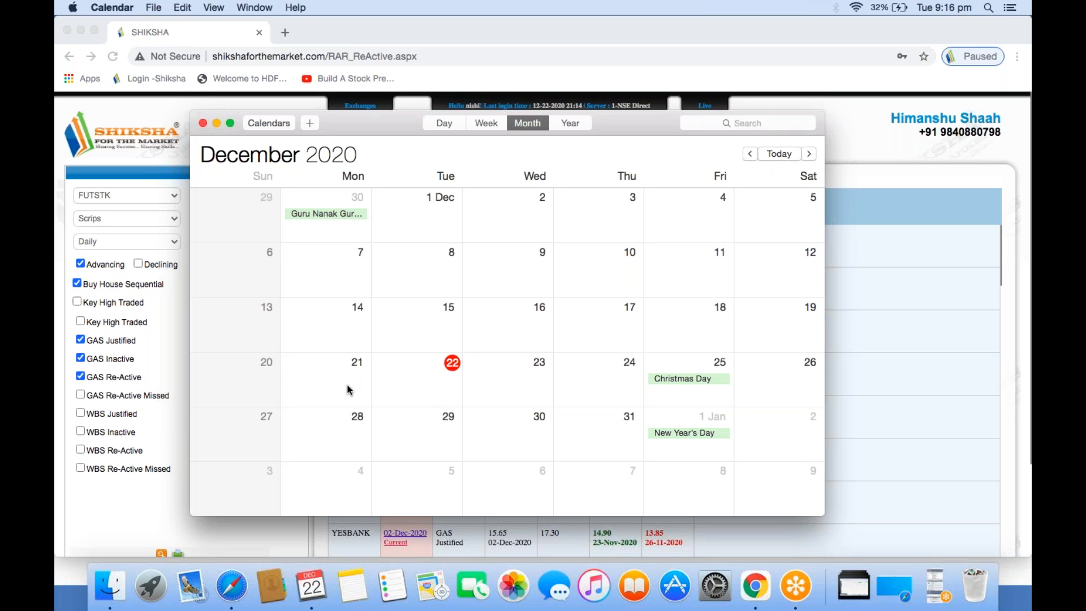
{"action": "left_click", "coordinate": [146, 120]}
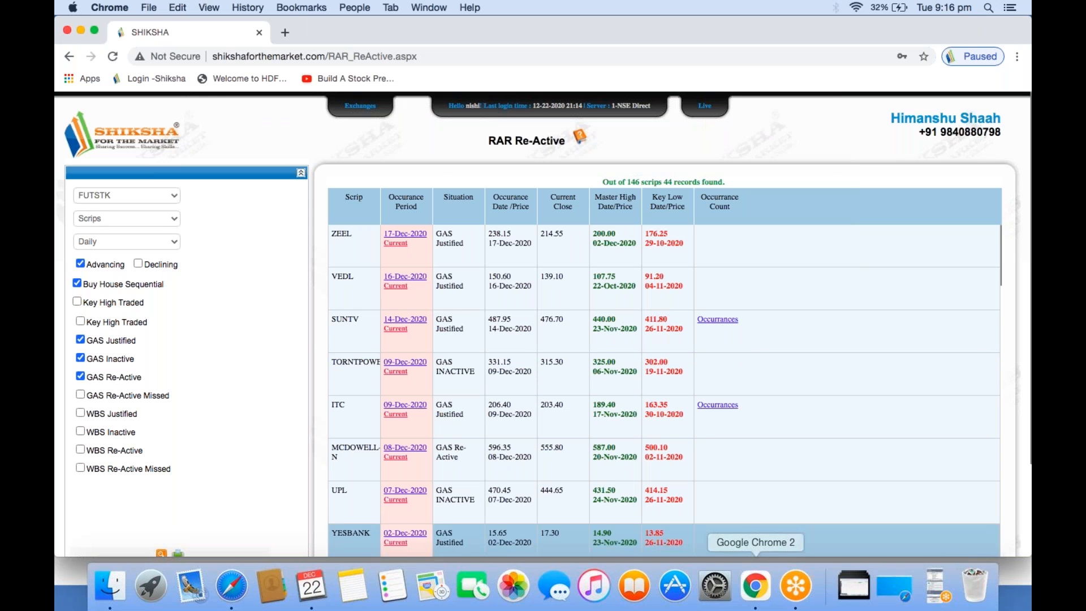
- Open Prime Summary from Records in a new browser tab and choose FUTSTK as its sector
{"action": "mouse_move", "coordinate": [530, 117]}
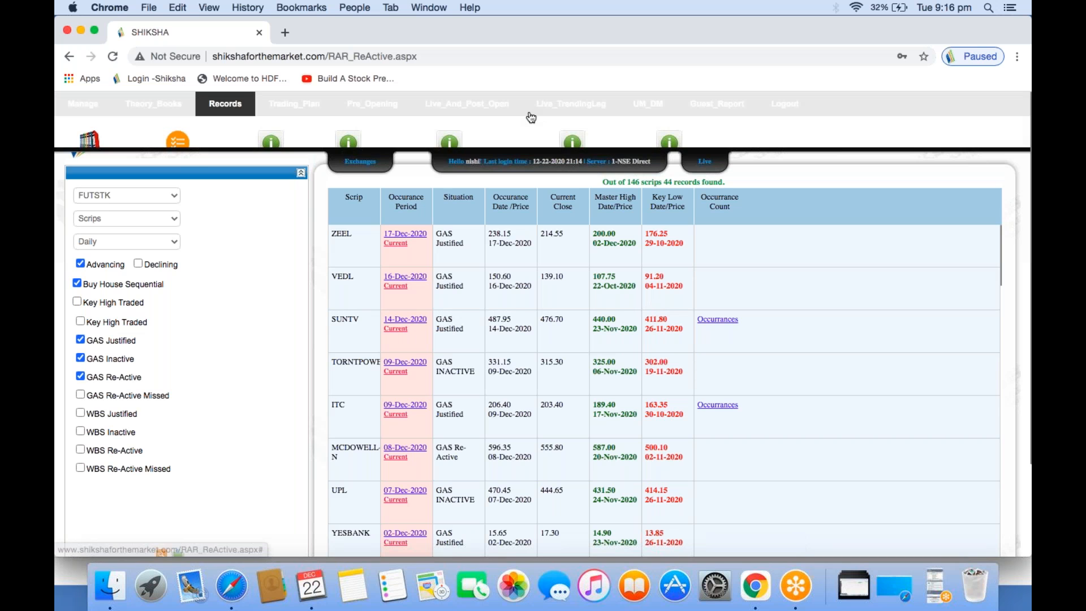
{"action": "right_click", "coordinate": [272, 141]}
{"action": "left_click", "coordinate": [318, 148]}
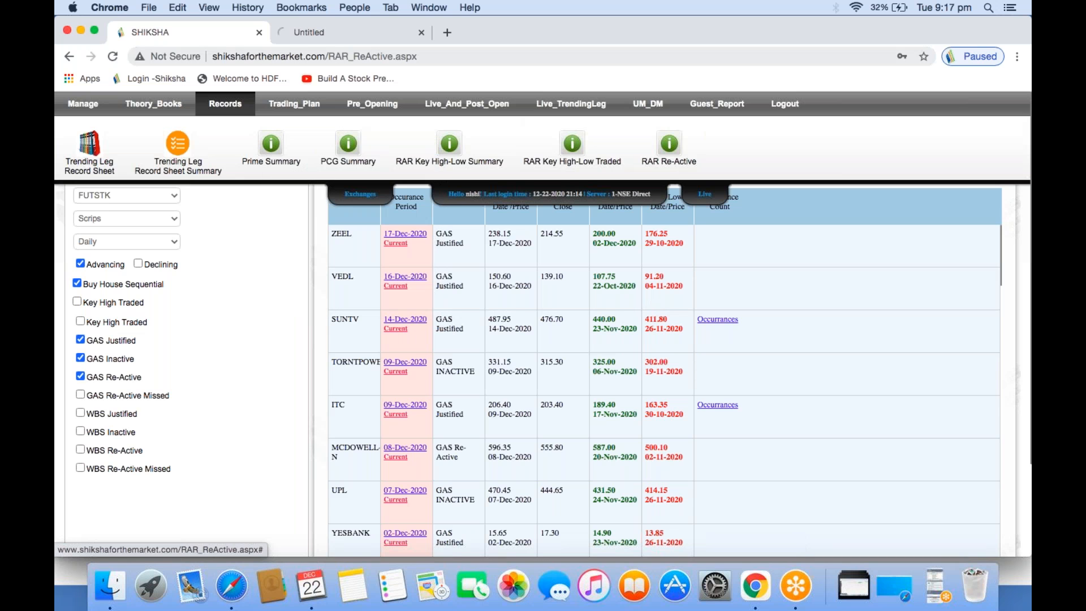
{"action": "key", "text": "ctrl+Tab"}
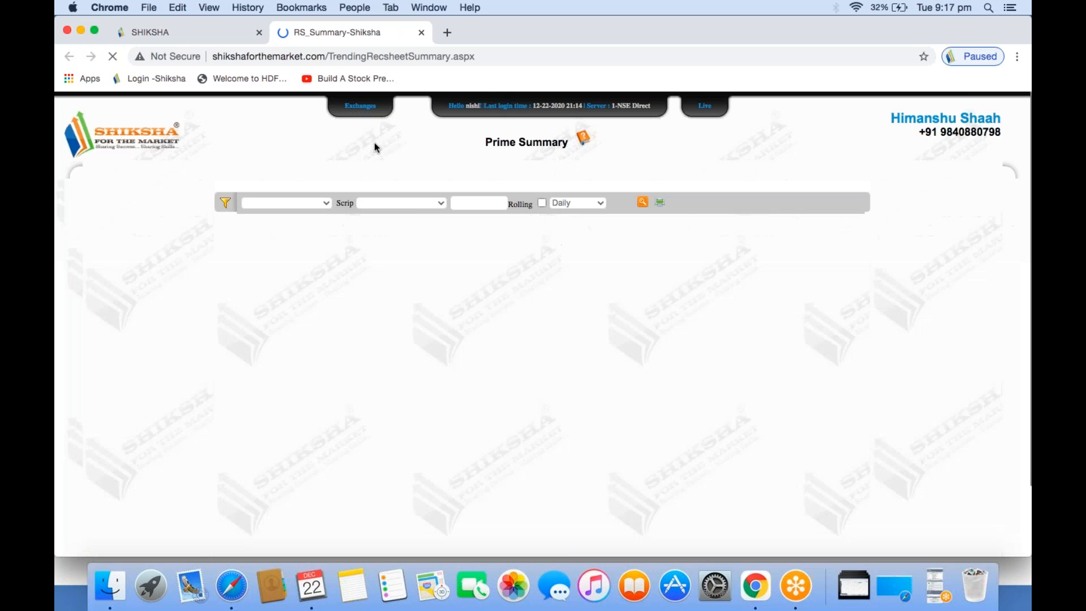
{"action": "left_click", "coordinate": [299, 206]}
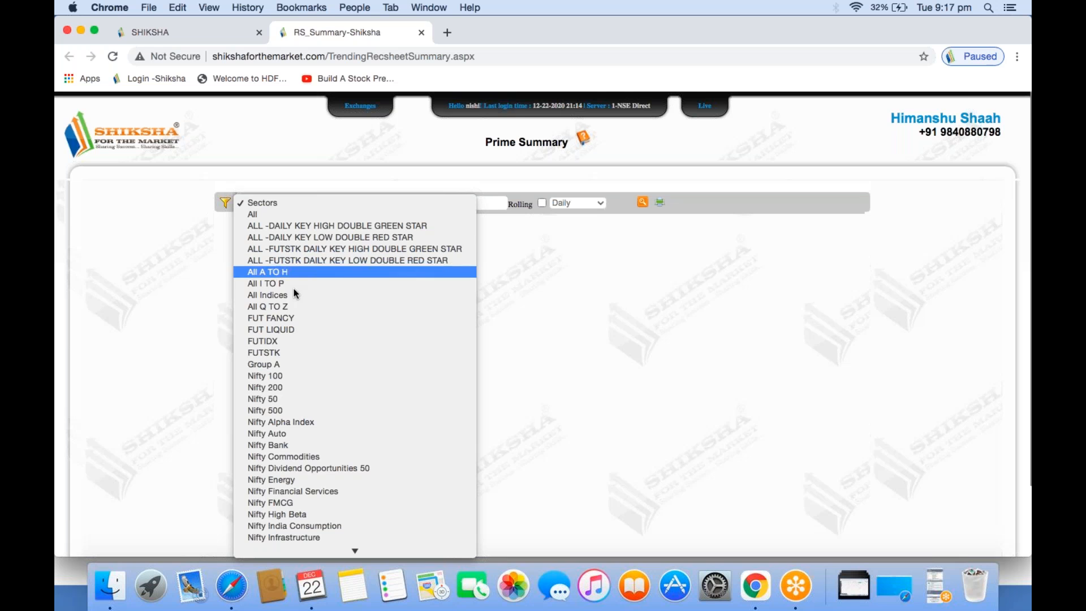
{"action": "left_click", "coordinate": [284, 354]}
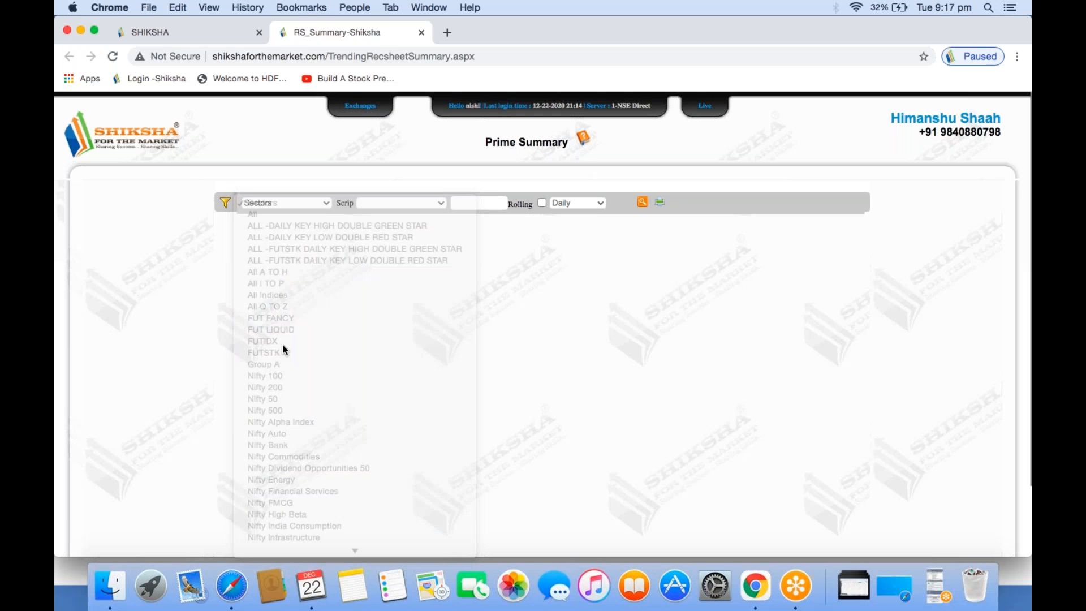
- Search RAR Re-Active for advancing scrips with GAS Re-Active Missed and all four WBS situations, excluding GAS Justified, Inactive and Re-Active
{"action": "left_click", "coordinate": [181, 38]}
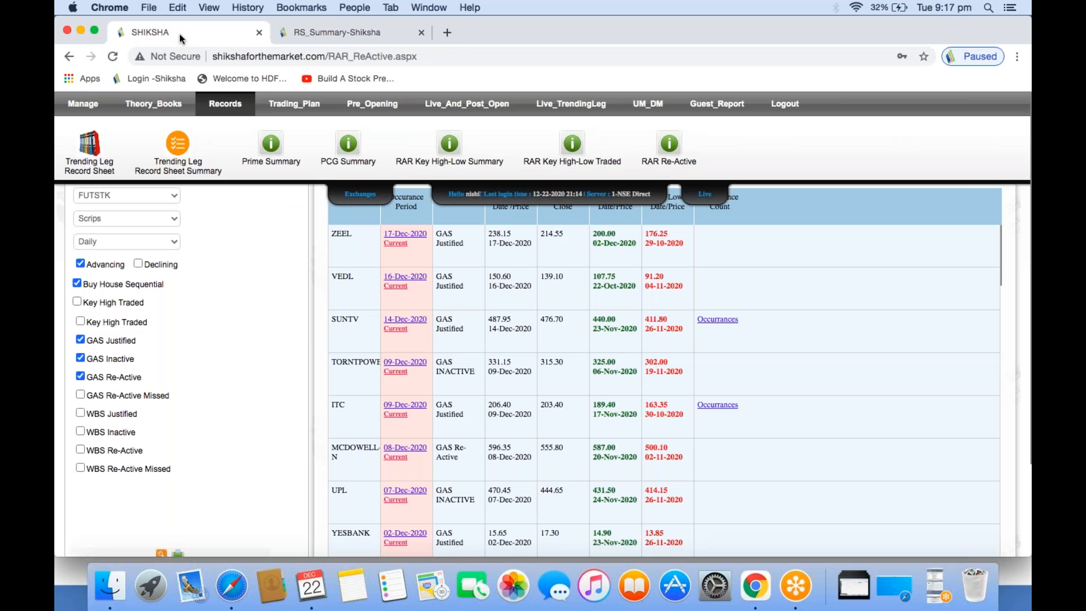
{"action": "left_click", "coordinate": [81, 395]}
{"action": "left_click", "coordinate": [81, 339]}
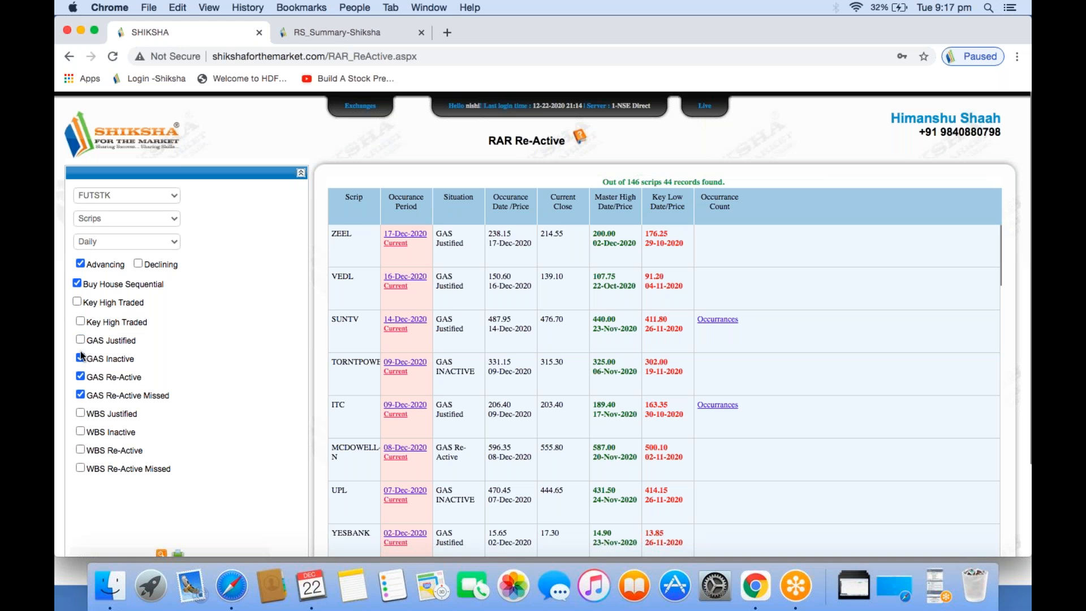
{"action": "left_click", "coordinate": [80, 358]}
{"action": "left_click", "coordinate": [81, 377]}
{"action": "left_click", "coordinate": [80, 413]}
{"action": "left_click", "coordinate": [80, 431]}
{"action": "left_click", "coordinate": [81, 451]}
{"action": "left_click", "coordinate": [161, 554]}
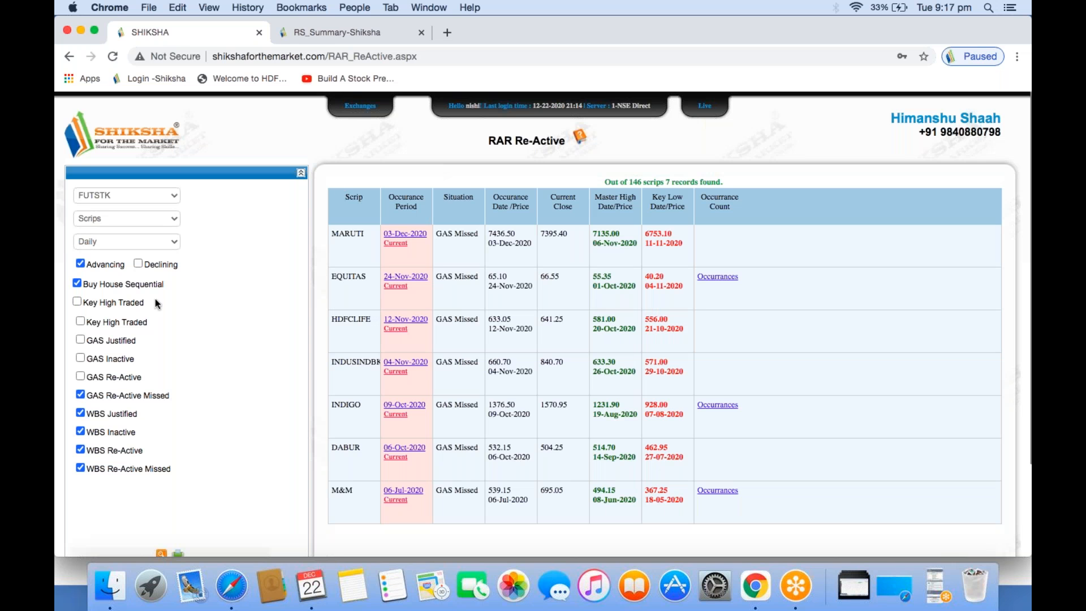
- Set the RAR Re-Active filters to Declining with Sell House Sequential, Key Low Traded and every WBS and GAS situation selected
{"action": "left_click", "coordinate": [138, 264]}
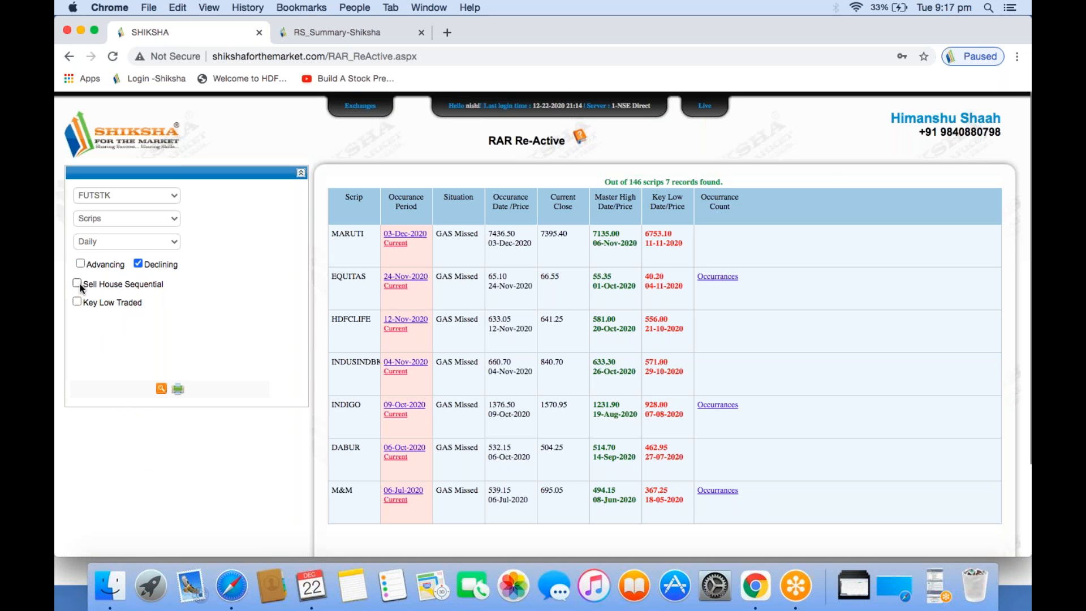
{"action": "left_click", "coordinate": [80, 286]}
{"action": "left_click", "coordinate": [79, 302]}
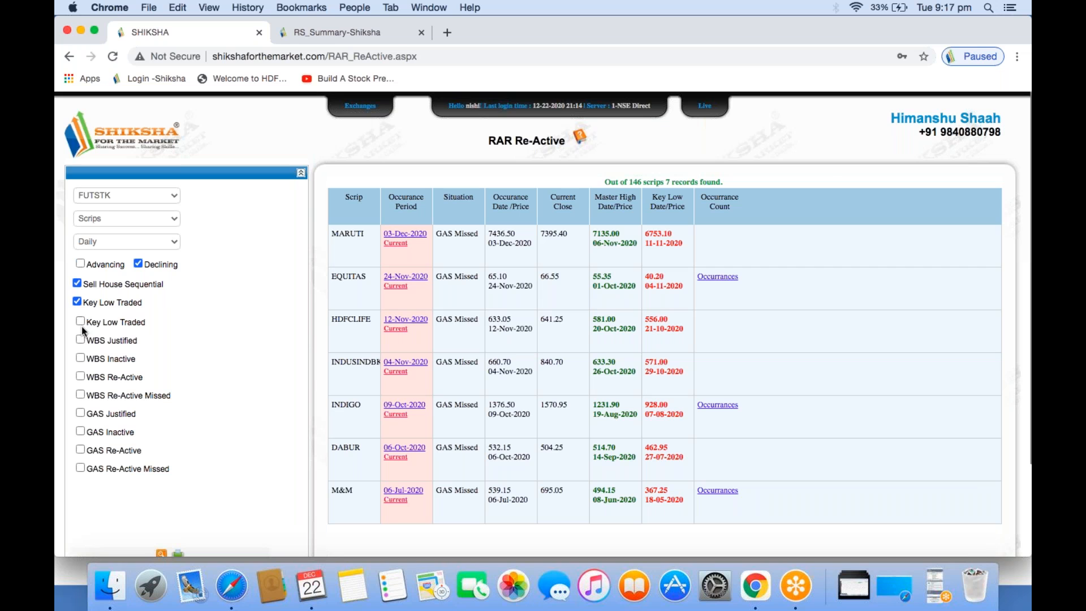
{"action": "left_click", "coordinate": [81, 321]}
{"action": "left_click", "coordinate": [81, 340]}
{"action": "left_click", "coordinate": [80, 359]}
{"action": "left_click", "coordinate": [80, 377]}
{"action": "left_click", "coordinate": [80, 395]}
{"action": "left_click", "coordinate": [80, 414]}
{"action": "left_click", "coordinate": [81, 432]}
{"action": "left_click", "coordinate": [81, 449]}
{"action": "left_click", "coordinate": [81, 468]}
- Run the search for declining FUTSTK scrips and look through the full list of results
{"action": "scroll", "coordinate": [156, 497], "scroll_direction": "down", "scroll_amount": 1}
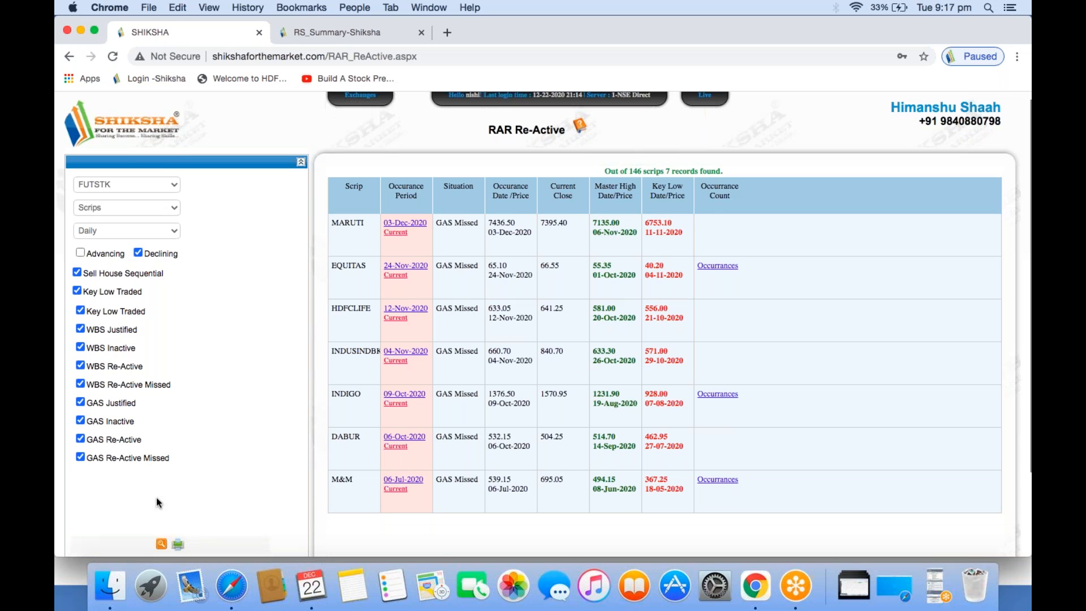
{"action": "scroll", "coordinate": [156, 498], "scroll_direction": "down", "scroll_amount": 5}
{"action": "left_click", "coordinate": [161, 490]}
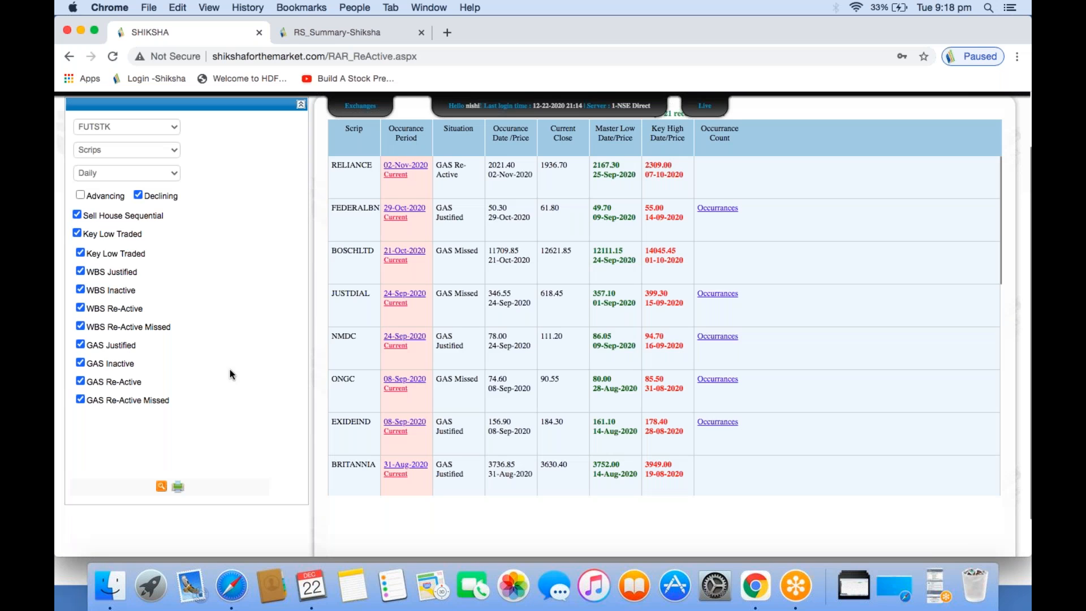
{"action": "scroll", "coordinate": [351, 385], "scroll_direction": "down", "scroll_amount": 1}
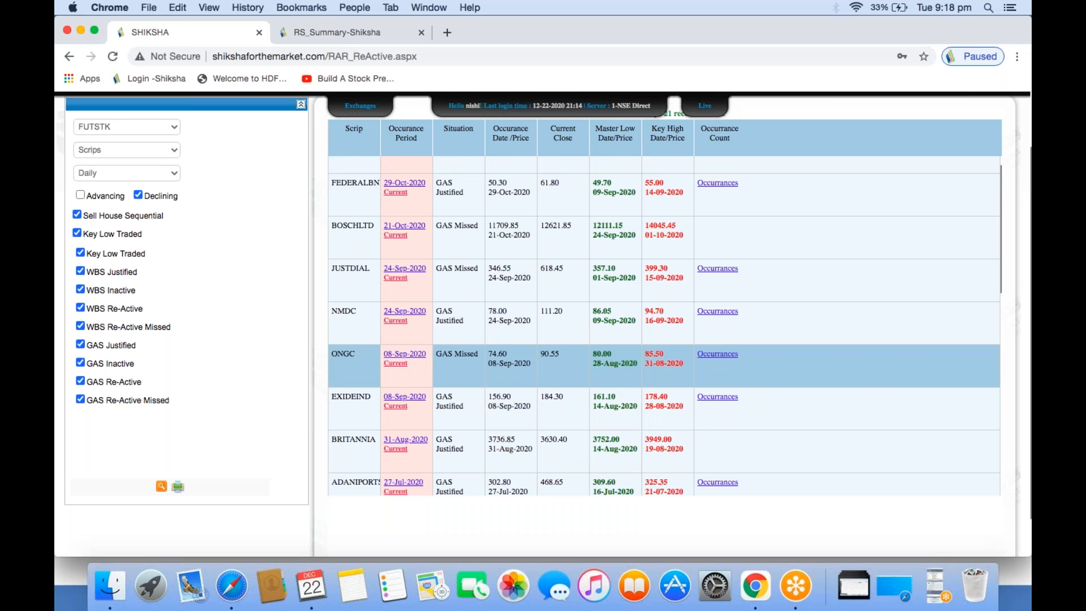
{"action": "scroll", "coordinate": [451, 315], "scroll_direction": "down", "scroll_amount": 10}
{"action": "scroll", "coordinate": [451, 317], "scroll_direction": "up", "scroll_amount": 15}
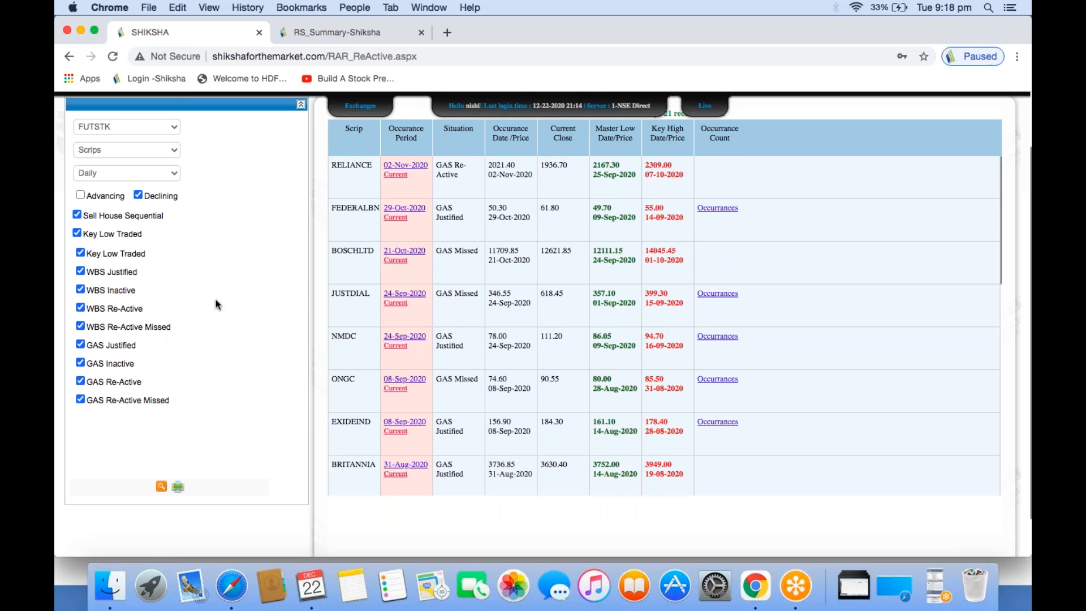
{"action": "scroll", "coordinate": [84, 263], "scroll_direction": "up", "scroll_amount": 2}
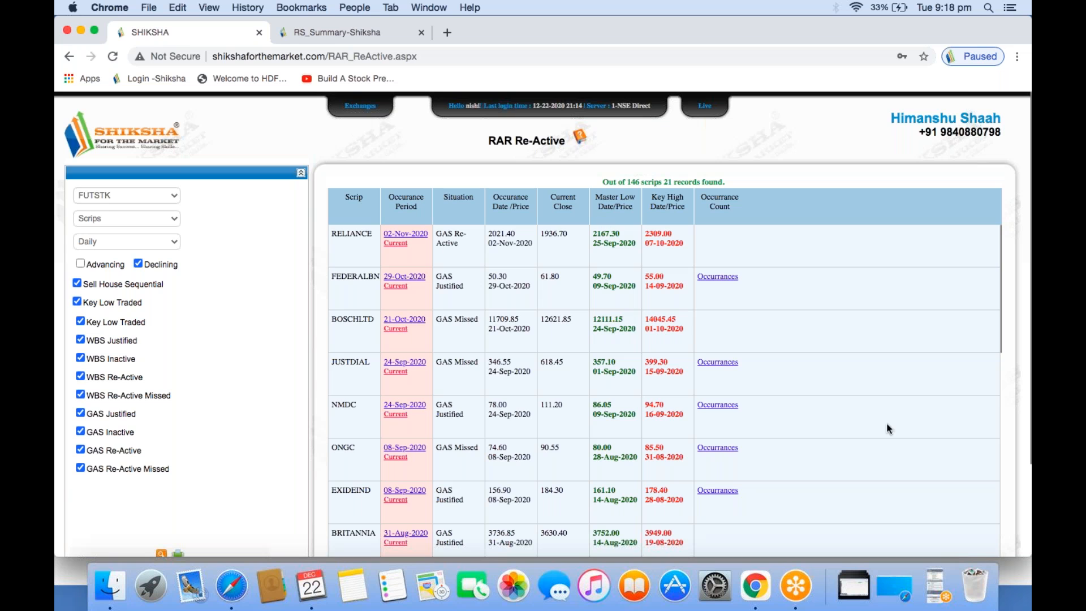
- Open the bookmarked Shiksha login page in a new browser tab
{"action": "left_click", "coordinate": [936, 594]}
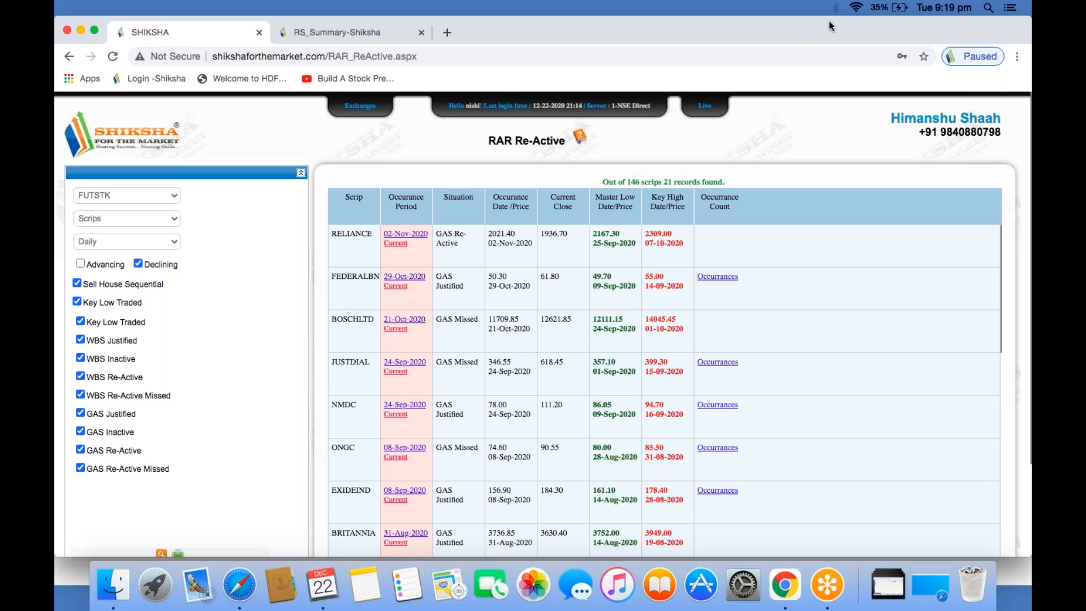
{"action": "left_click", "coordinate": [1017, 57]}
{"action": "left_click", "coordinate": [824, 82]}
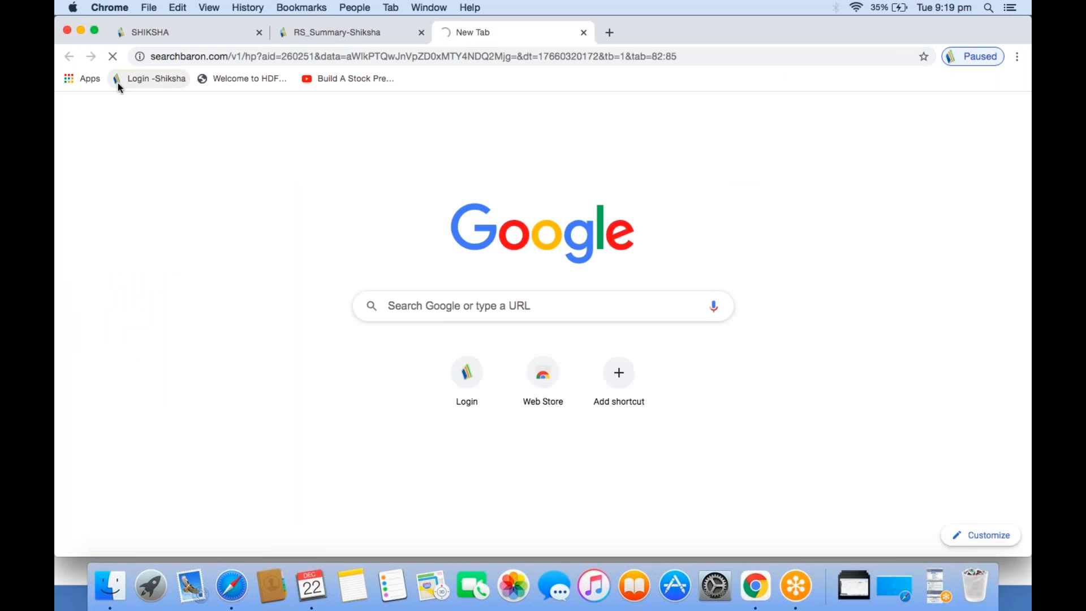
{"action": "left_click", "coordinate": [117, 81]}
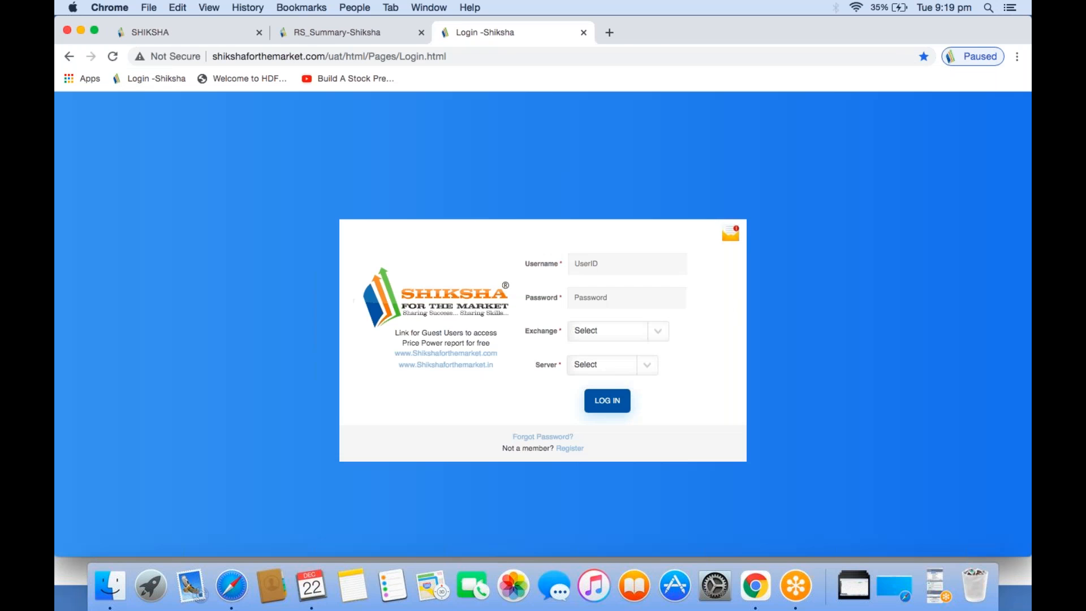
- Log in with the user ID and account password, exchange NSE Direct and server S1
{"action": "left_click", "coordinate": [587, 264]}
{"action": "left_click", "coordinate": [588, 293]}
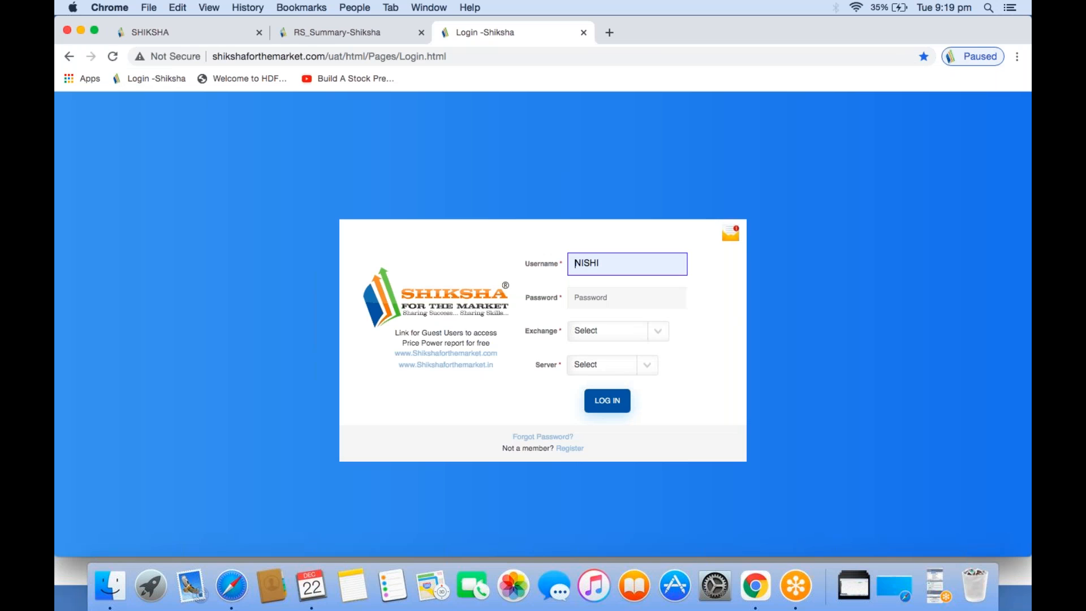
{"action": "left_click", "coordinate": [590, 298]}
{"action": "type", "text": "*****"}
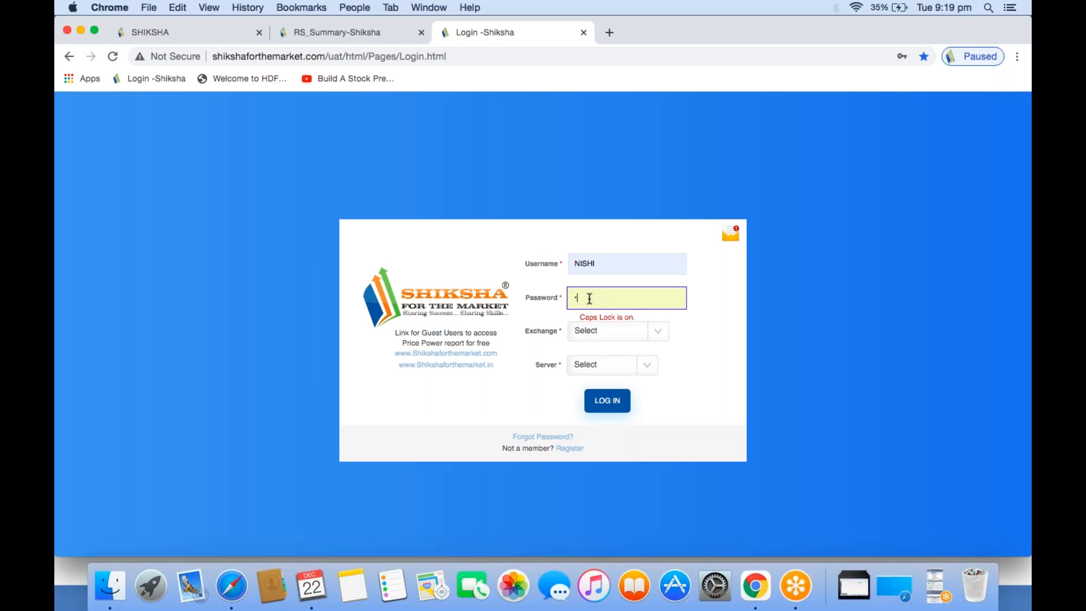
{"action": "key", "text": "Caps_Lock"}
{"action": "type", "text": "****"}
{"action": "left_click", "coordinate": [596, 338]}
{"action": "left_click", "coordinate": [590, 341]}
{"action": "left_click", "coordinate": [590, 364]}
{"action": "left_click", "coordinate": [592, 376]}
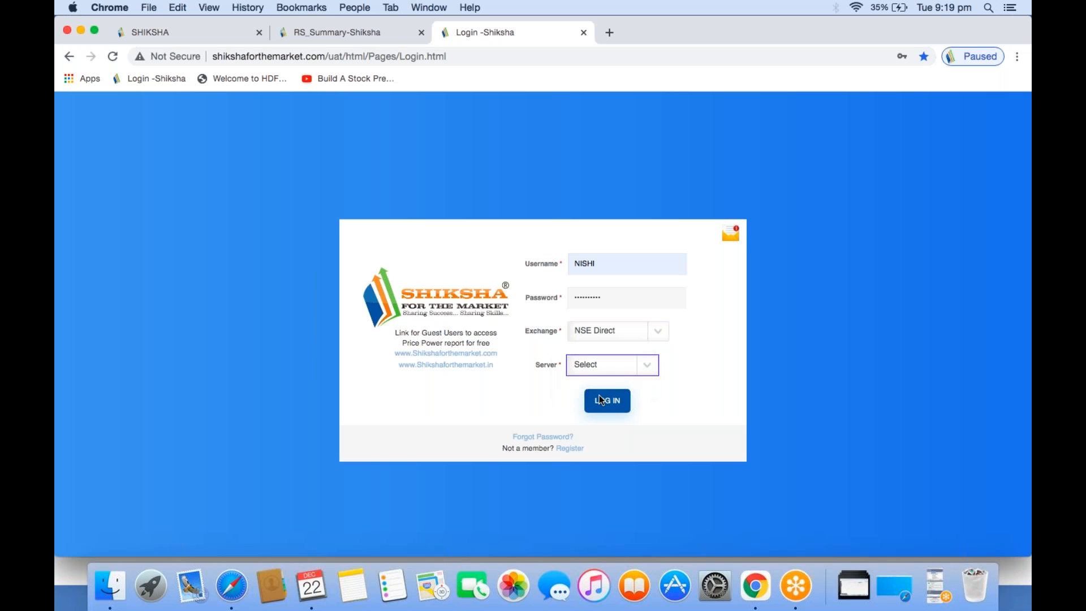
{"action": "left_click", "coordinate": [607, 401]}
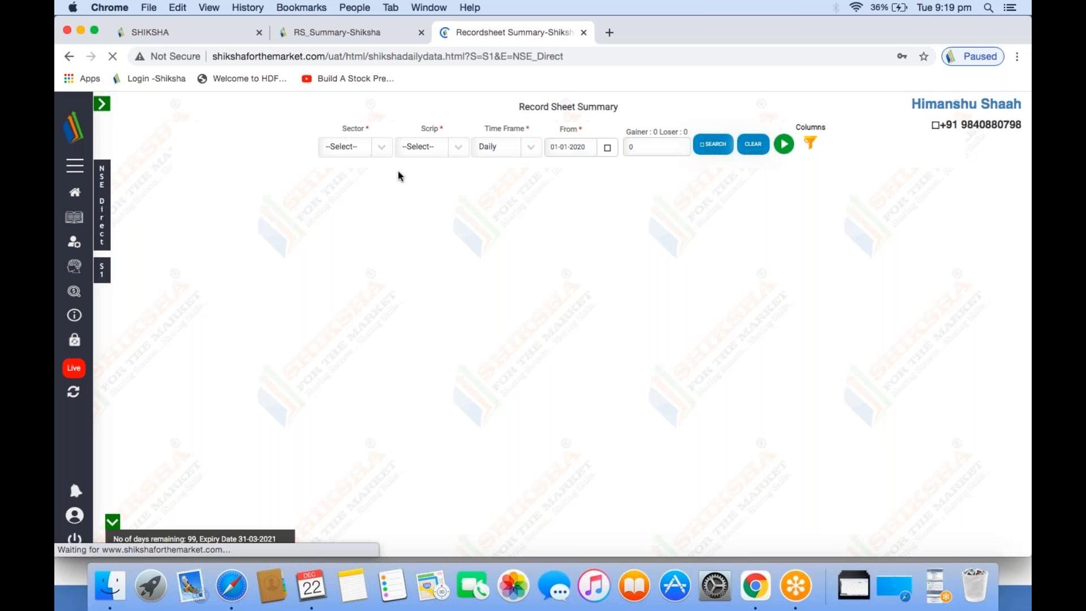
- Search Record Sheet Summary for the FUTSTK scrip VEDL with the Monthly time frame
{"action": "left_click", "coordinate": [435, 147]}
{"action": "left_click", "coordinate": [460, 153]}
{"action": "left_click", "coordinate": [461, 151]}
{"action": "key", "text": "v"}
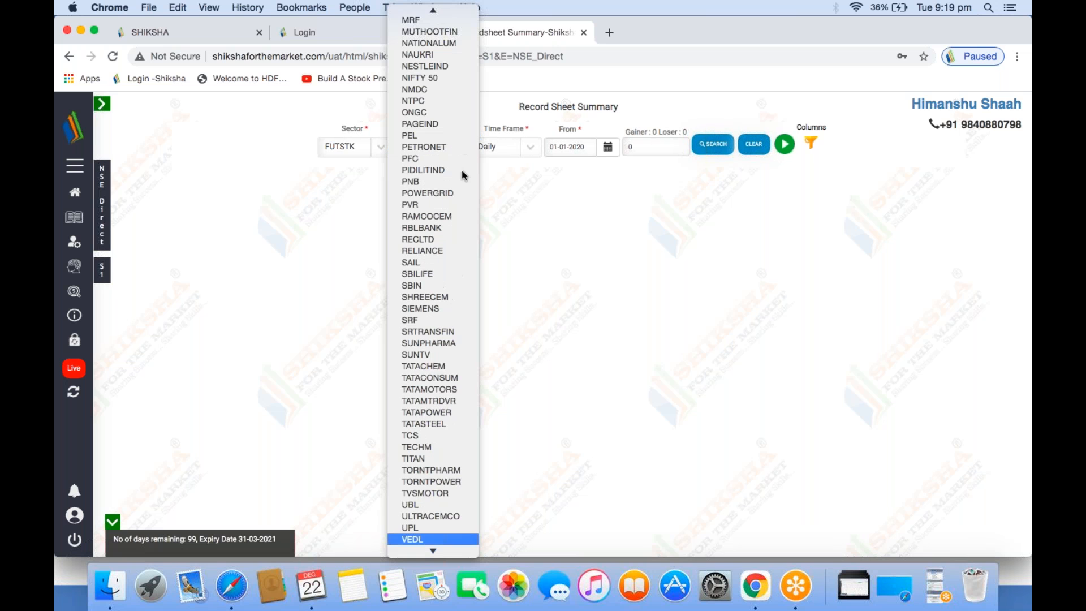
{"action": "left_click", "coordinate": [484, 393]}
{"action": "left_click", "coordinate": [508, 148]}
{"action": "left_click", "coordinate": [464, 169]}
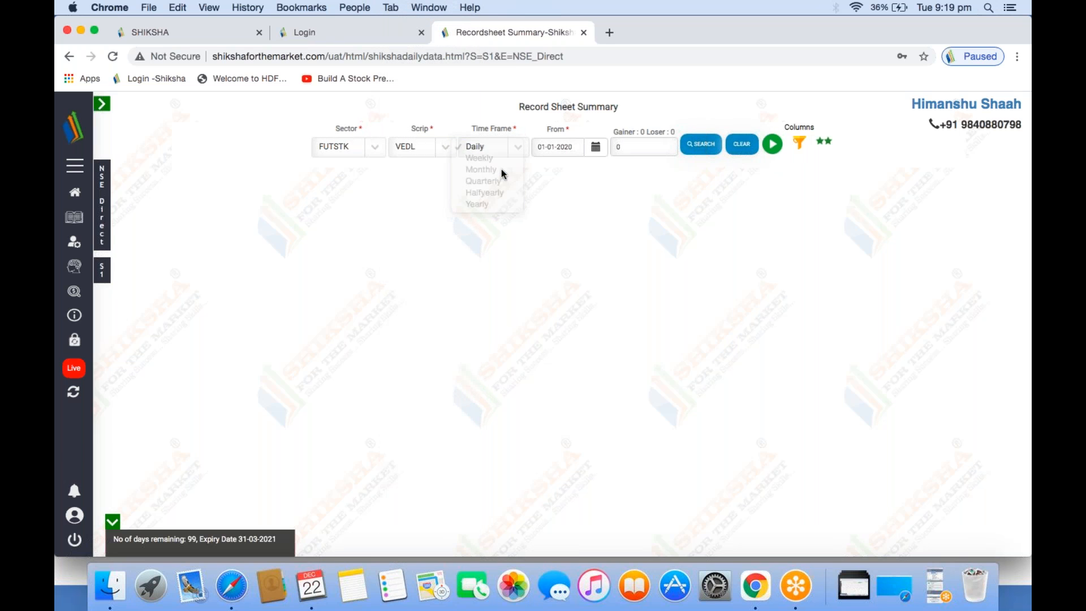
{"action": "left_click", "coordinate": [722, 145]}
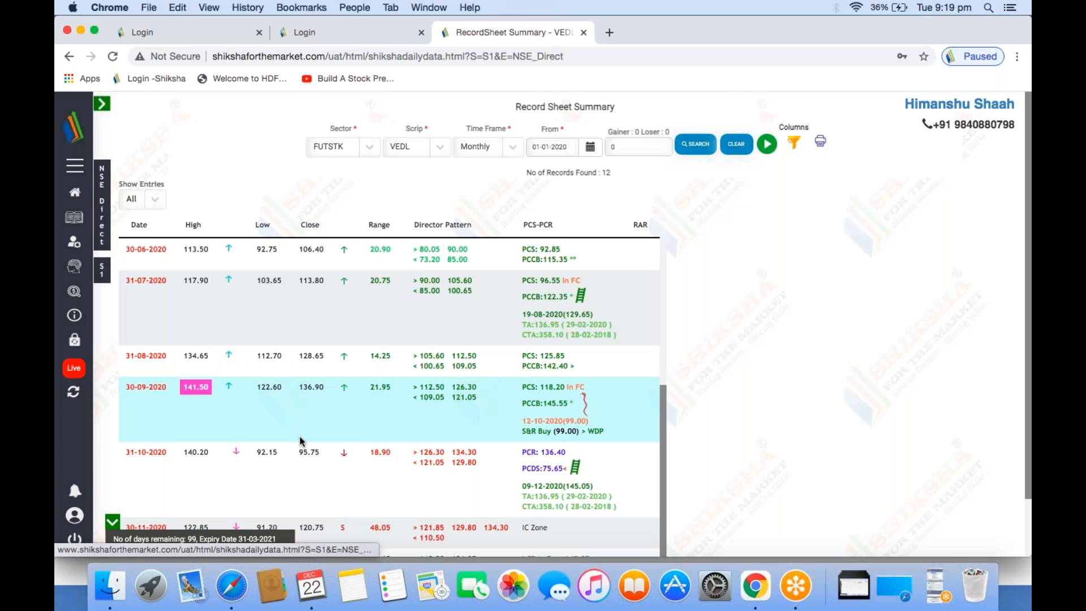
- Open VEDL's monthly record for 31-12-2020, show its Support / Resistance table and review the December time sheet
{"action": "scroll", "coordinate": [301, 441], "scroll_direction": "down", "scroll_amount": 2}
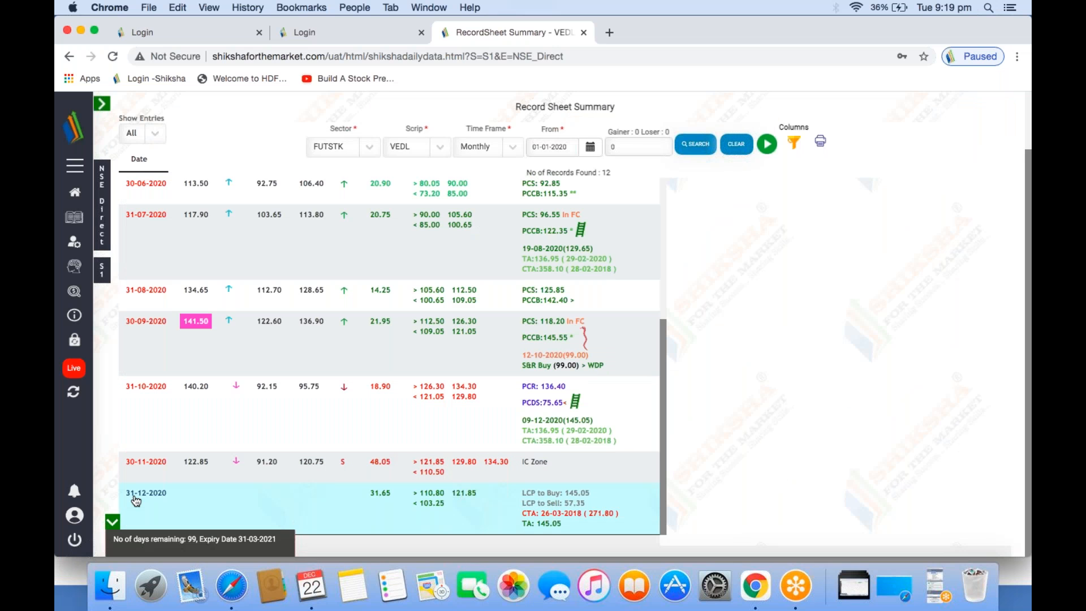
{"action": "left_click", "coordinate": [135, 501]}
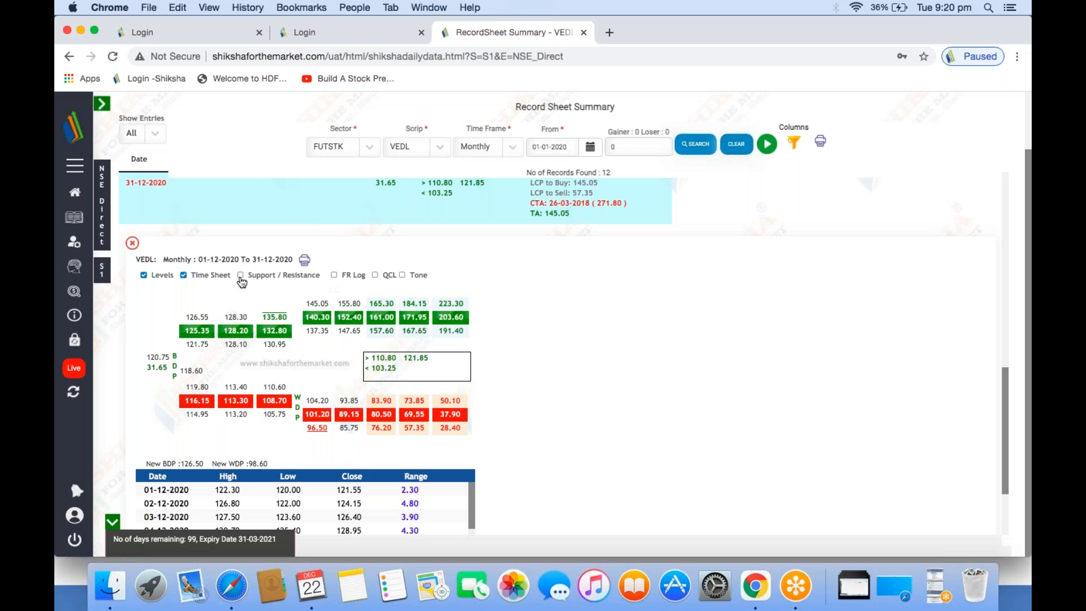
{"action": "left_click", "coordinate": [241, 277]}
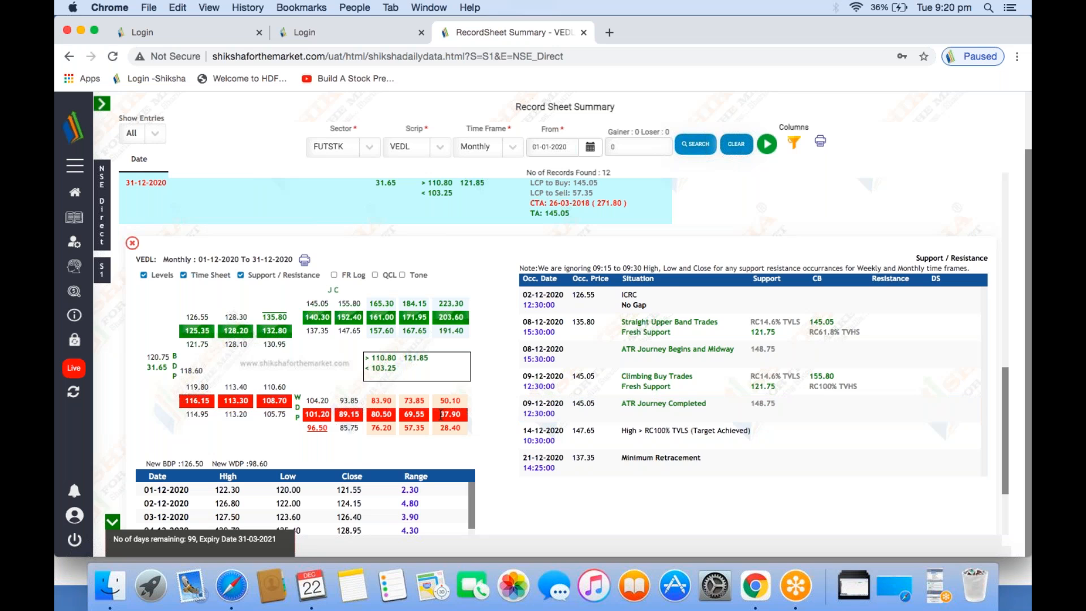
{"action": "scroll", "coordinate": [441, 415], "scroll_direction": "down", "scroll_amount": 2}
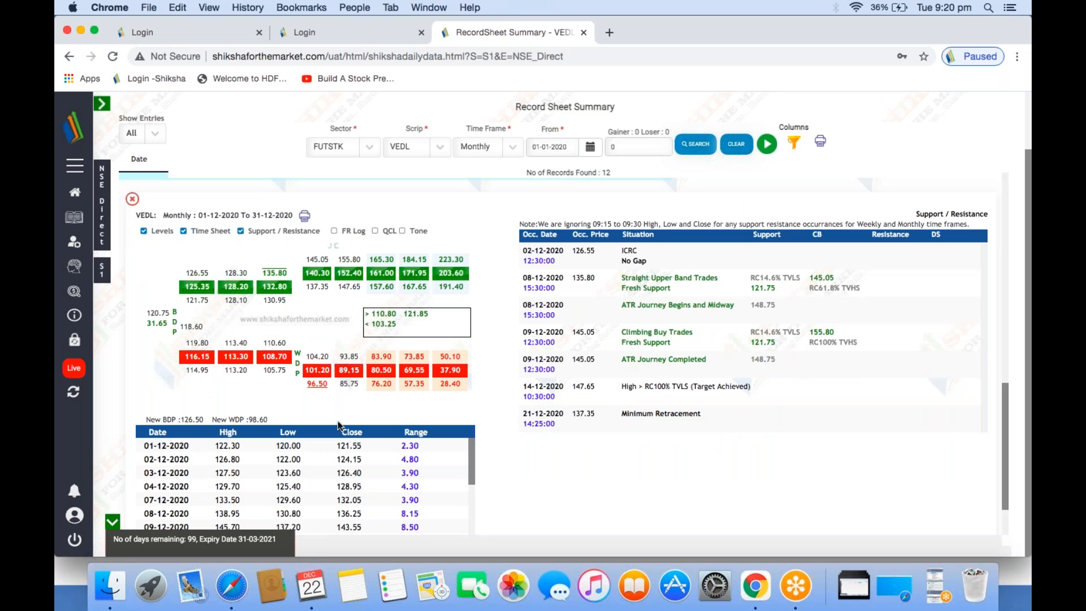
{"action": "scroll", "coordinate": [320, 490], "scroll_direction": "down", "scroll_amount": 5}
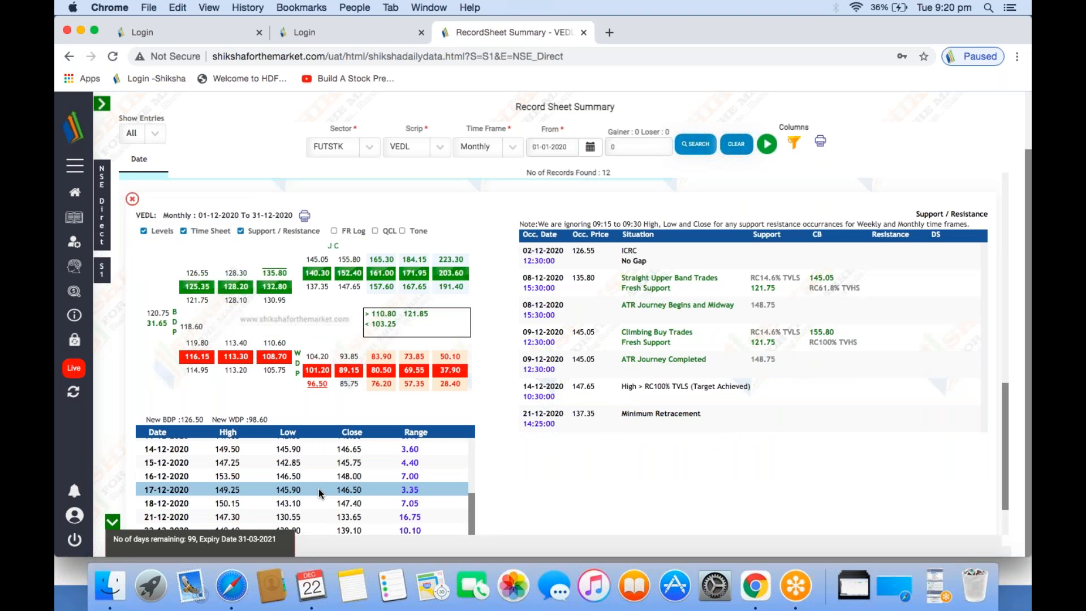
{"action": "scroll", "coordinate": [318, 488], "scroll_direction": "down", "scroll_amount": 2}
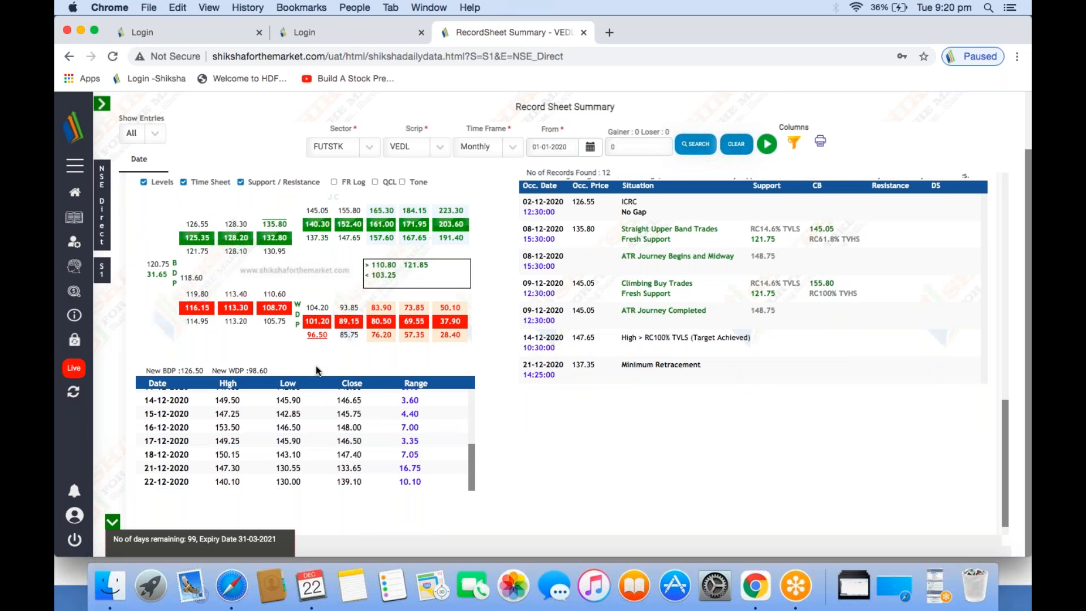
{"action": "scroll", "coordinate": [316, 369], "scroll_direction": "up", "scroll_amount": 2}
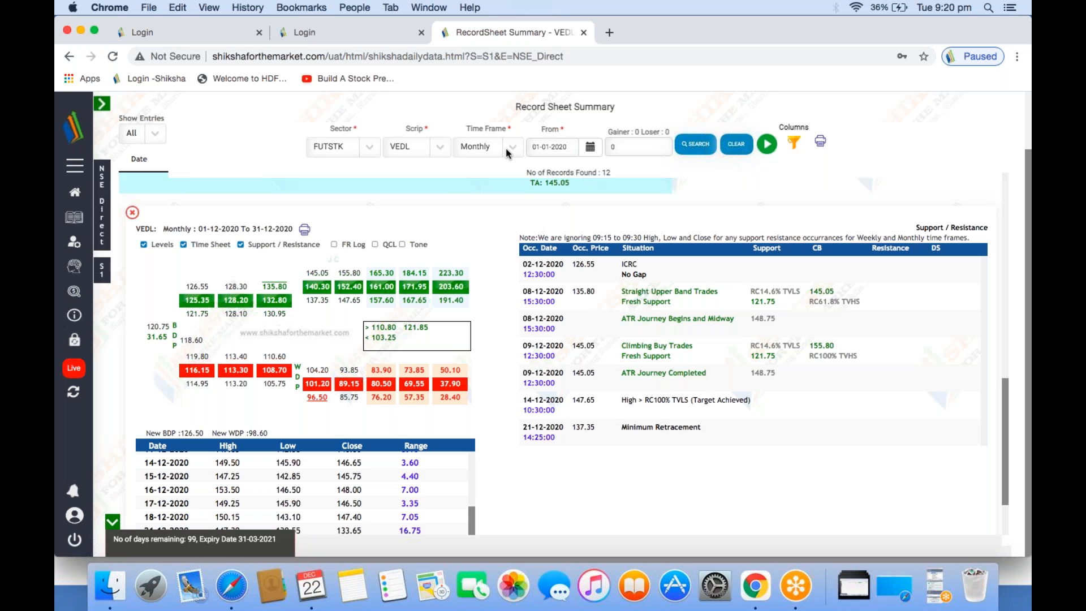
- Search VEDL's records again with the Weekly time frame and find the 26-12-2020 record
{"action": "left_click", "coordinate": [508, 153]}
{"action": "left_click", "coordinate": [706, 144]}
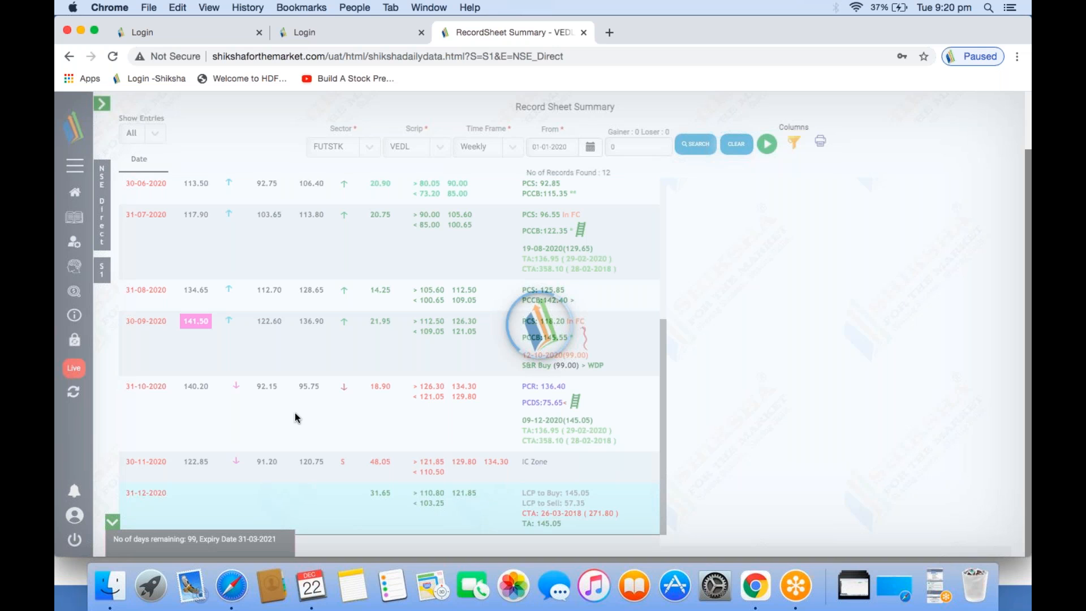
{"action": "scroll", "coordinate": [295, 414], "scroll_direction": "down", "scroll_amount": 9}
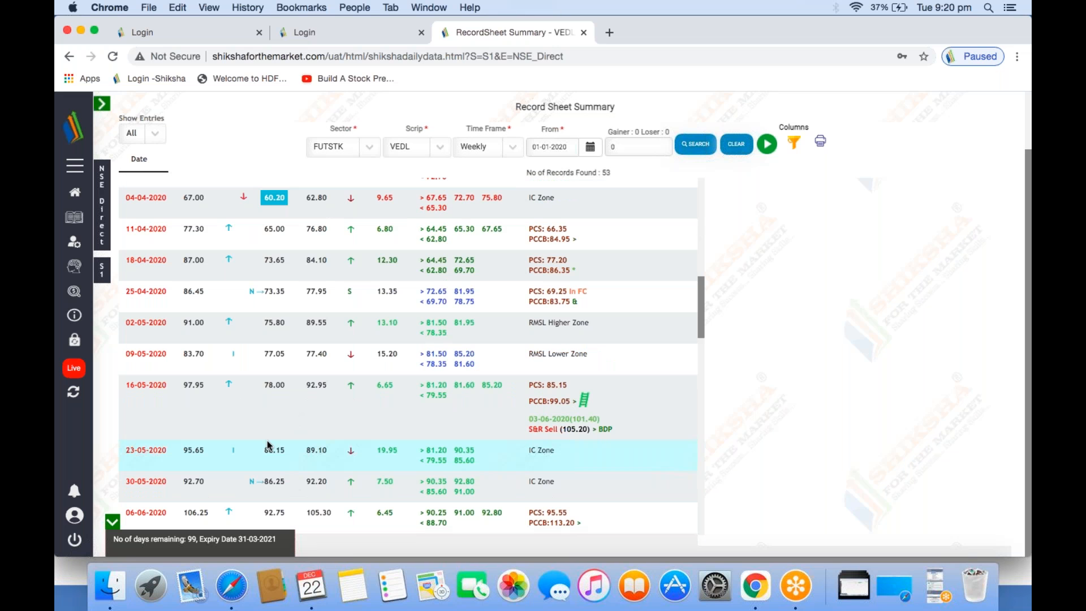
{"action": "scroll", "coordinate": [269, 445], "scroll_direction": "down", "scroll_amount": 1}
{"action": "scroll", "coordinate": [269, 445], "scroll_direction": "down", "scroll_amount": 20}
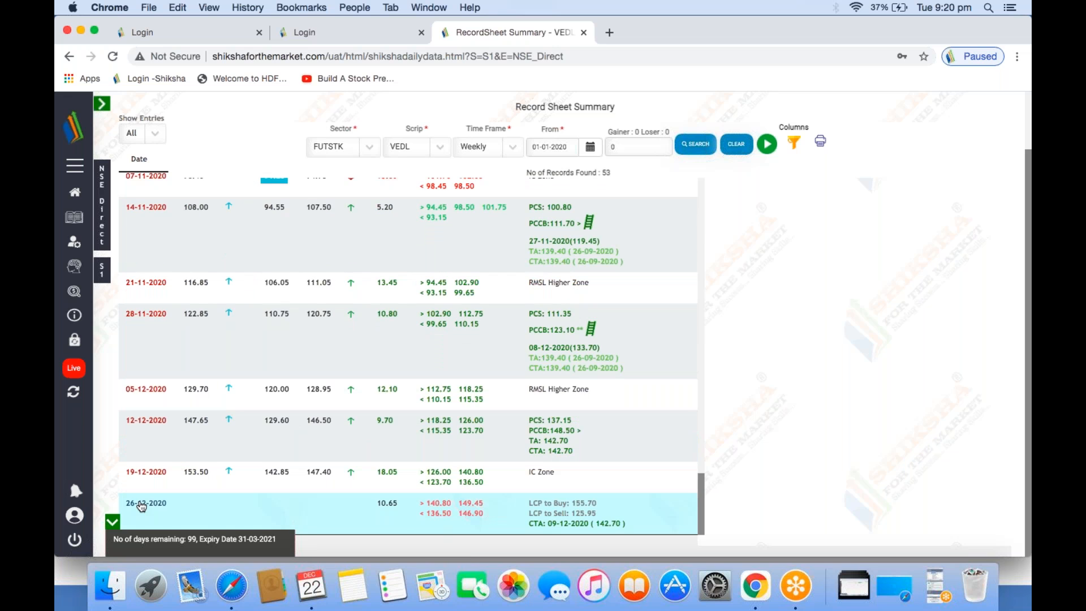
- Open VEDL's weekly record for 26-12-2020 and show its Support / Resistance table beside the levels
{"action": "left_click", "coordinate": [141, 507]}
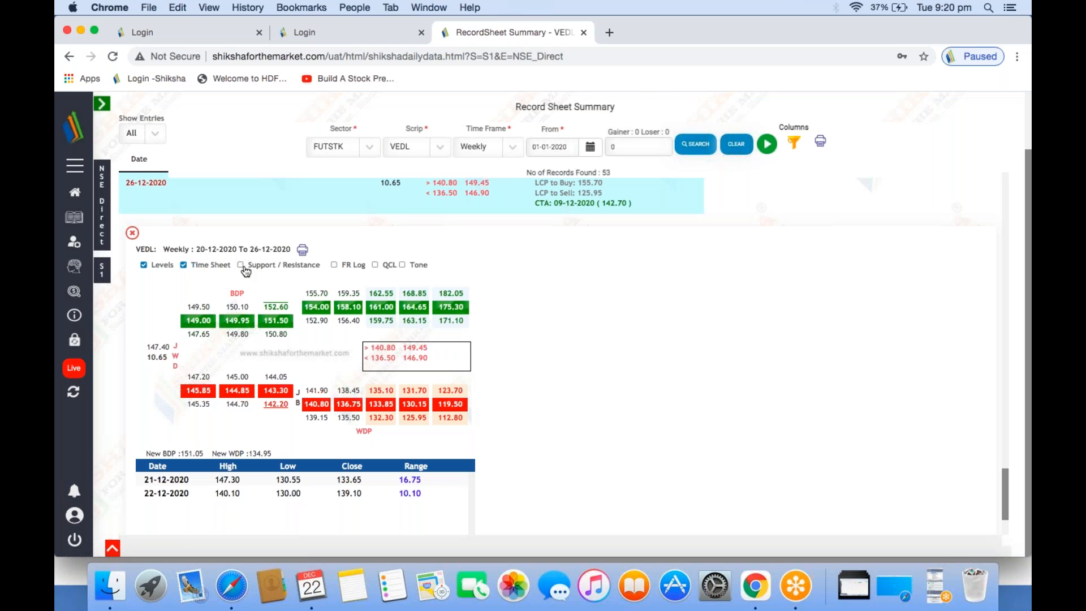
{"action": "left_click", "coordinate": [243, 266]}
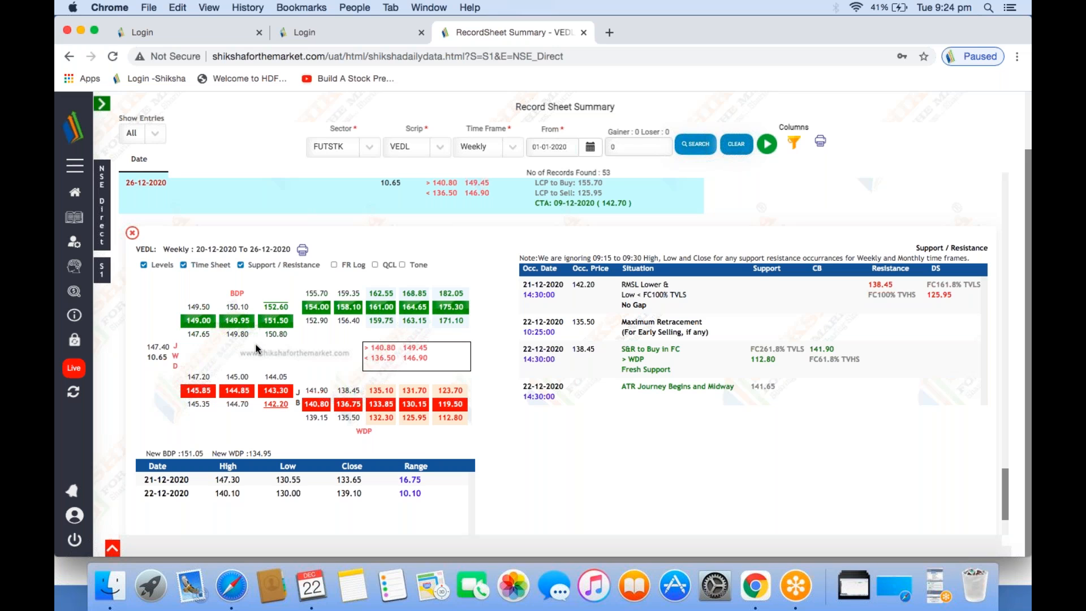
{"action": "scroll", "coordinate": [258, 349], "scroll_direction": "up", "scroll_amount": 1}
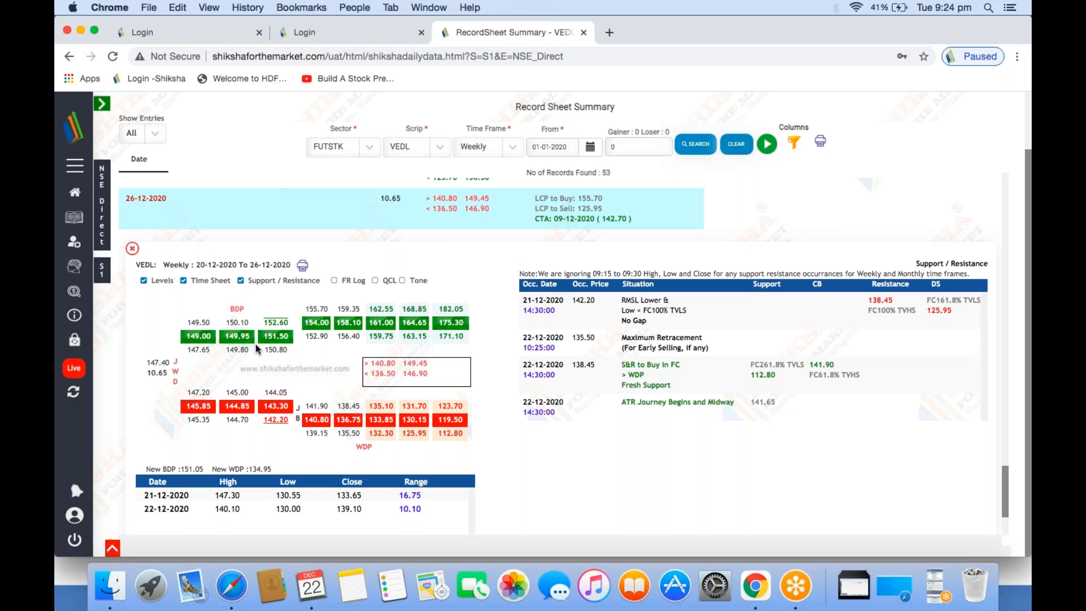
{"action": "scroll", "coordinate": [257, 348], "scroll_direction": "up", "scroll_amount": 2}
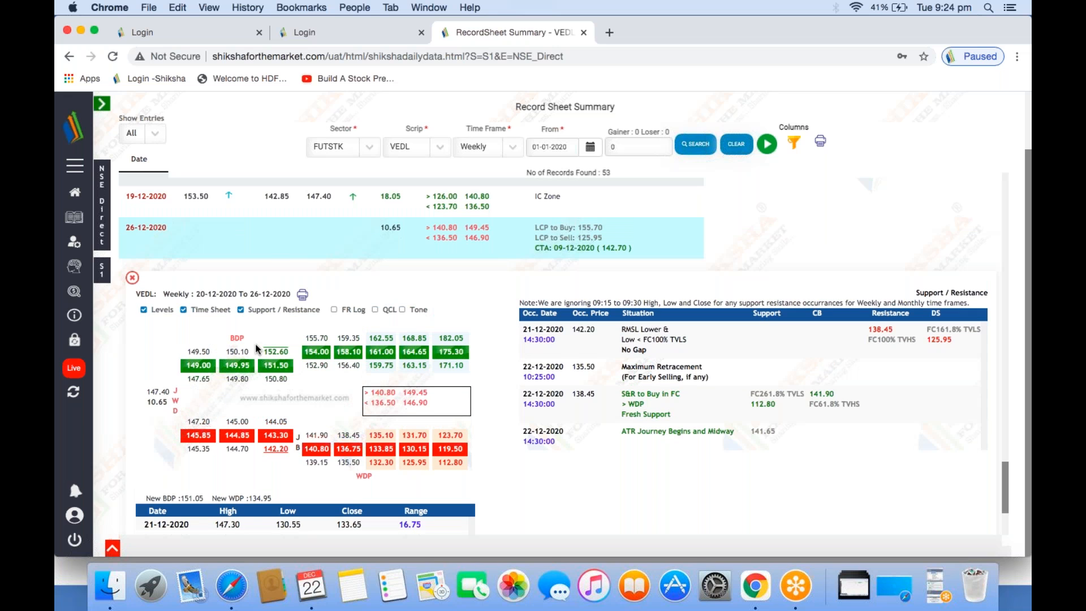